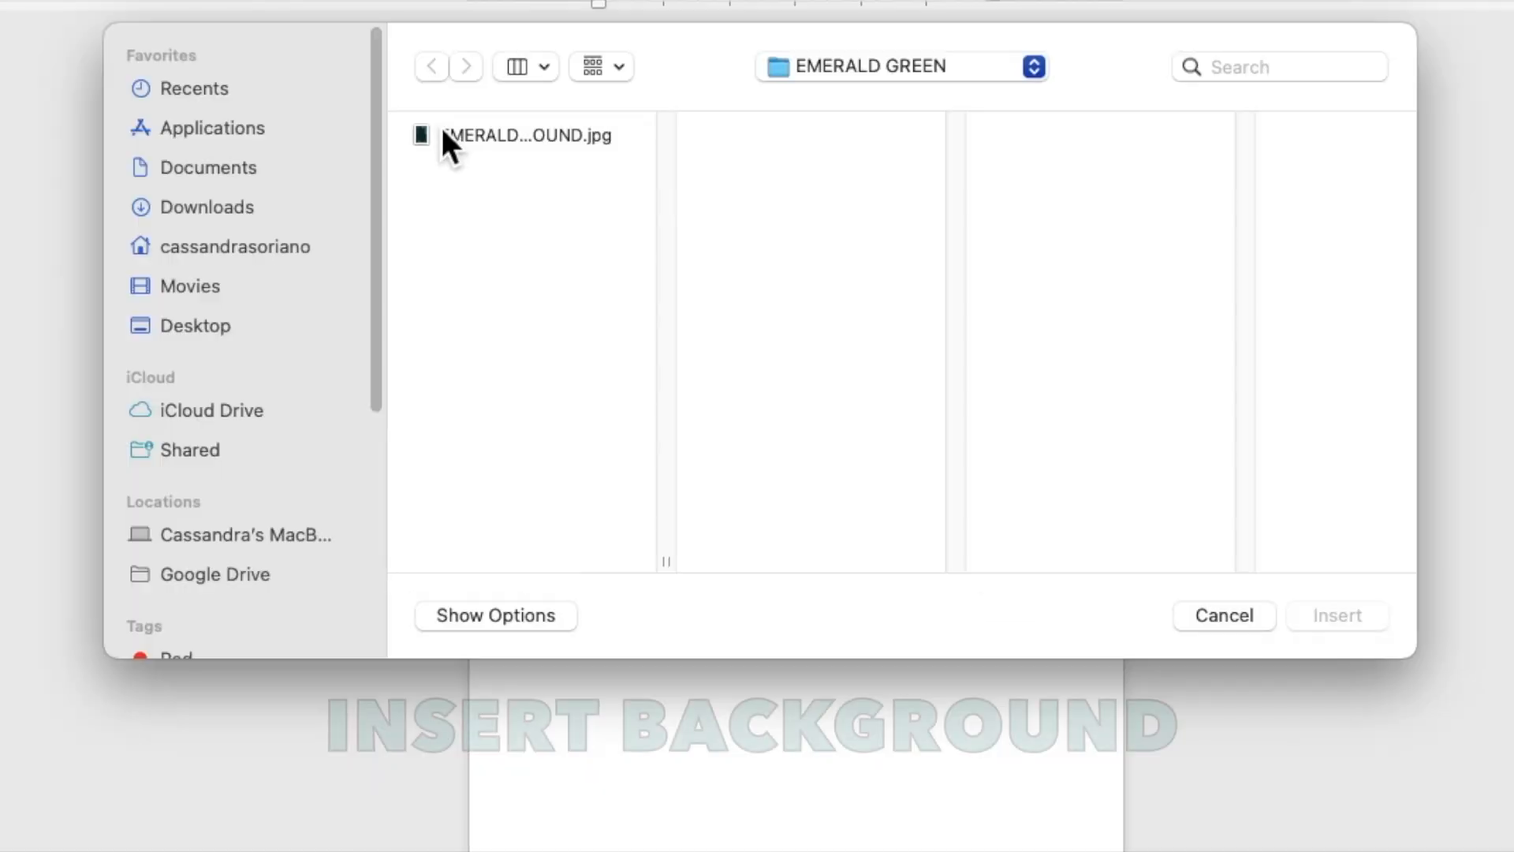
- Insert the emerald green background image and set its text wrapping to Behind Text
click(504, 207)
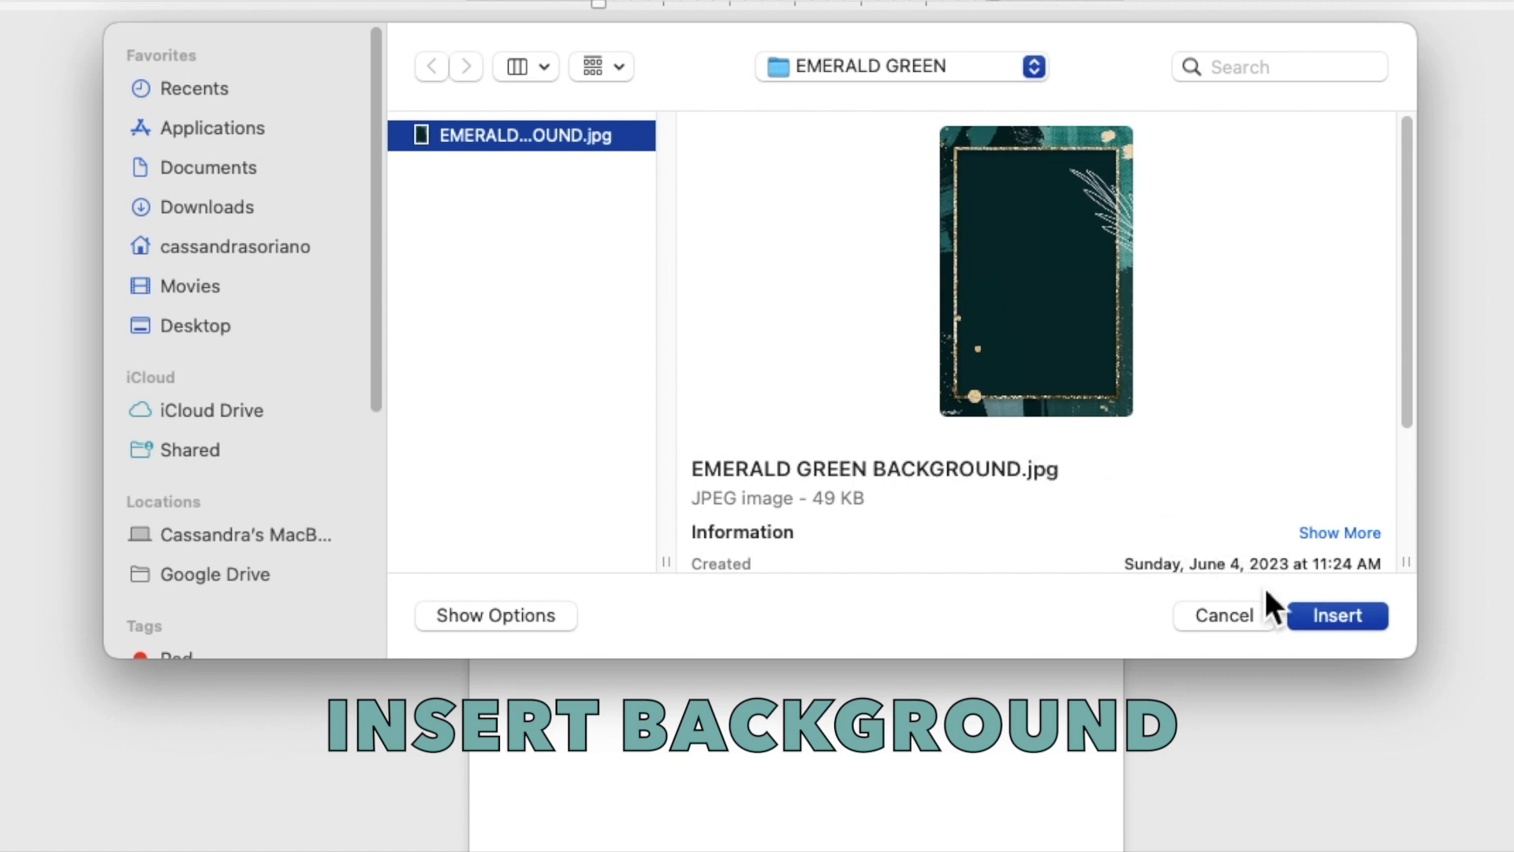
click(1313, 618)
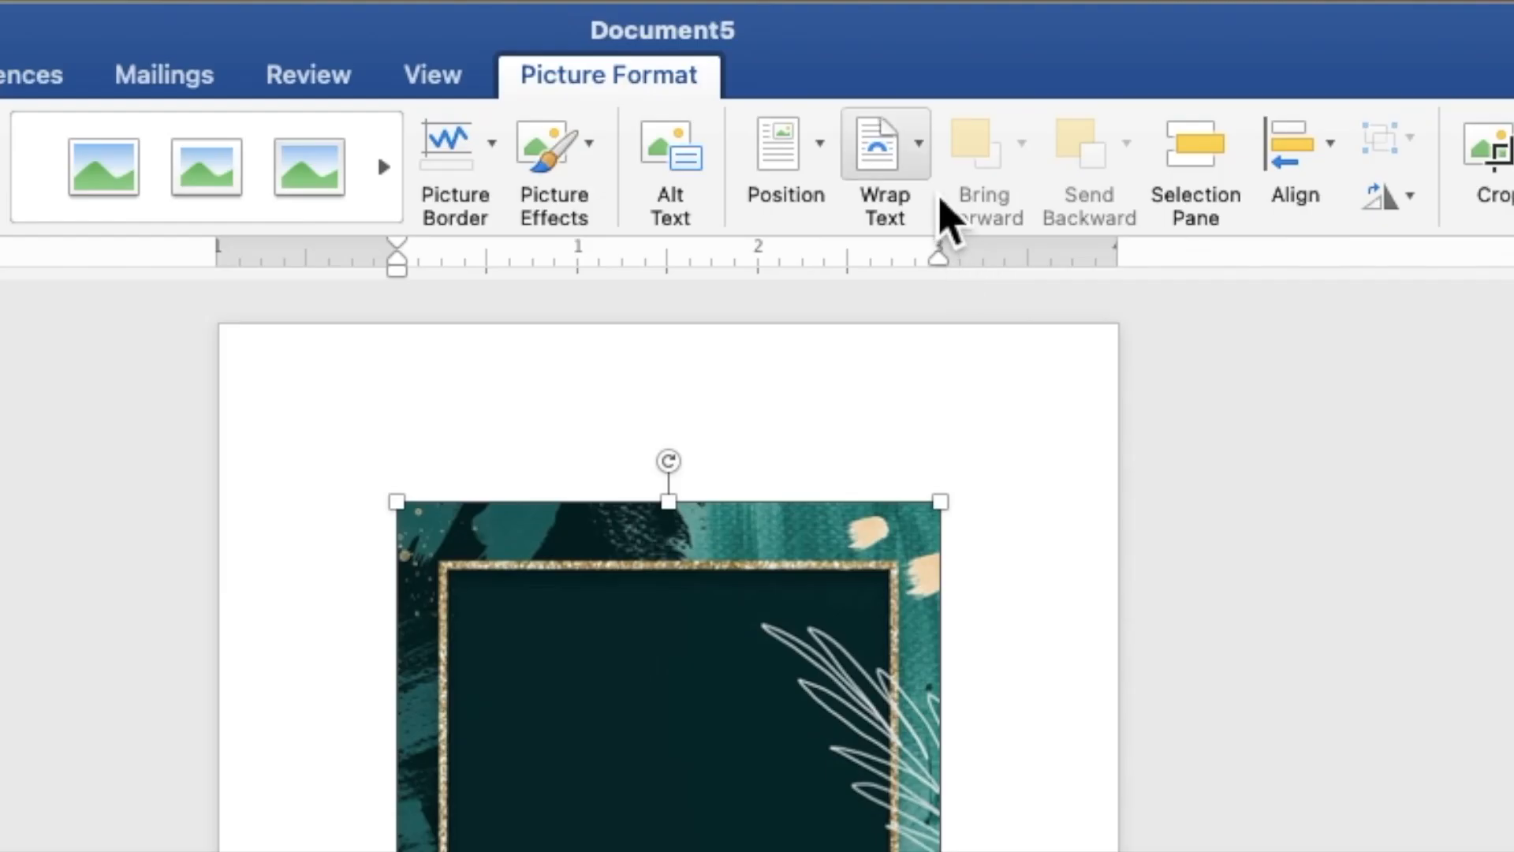
click(900, 47)
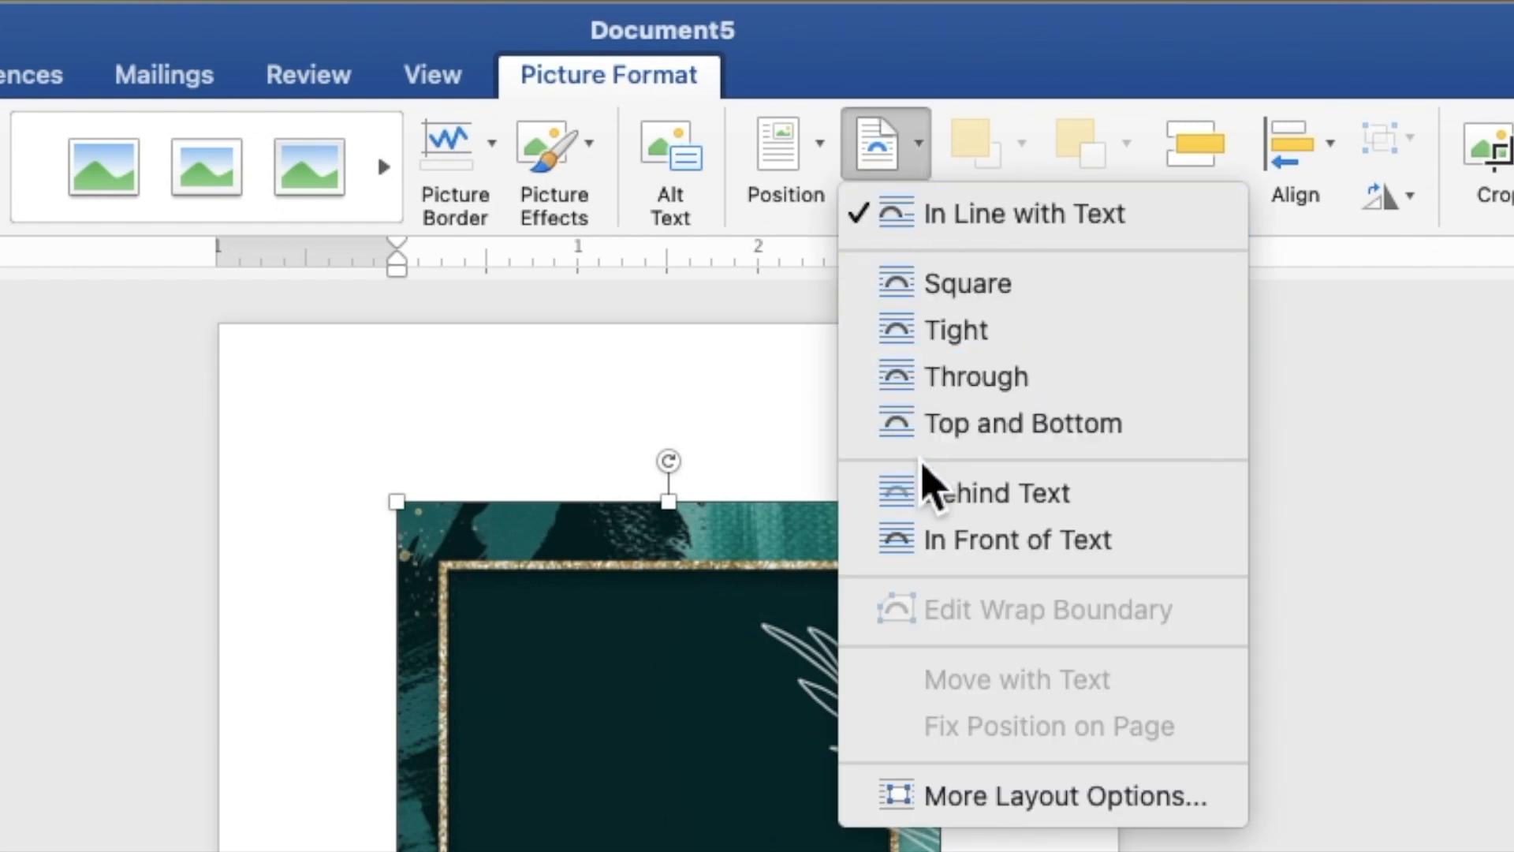
click(927, 505)
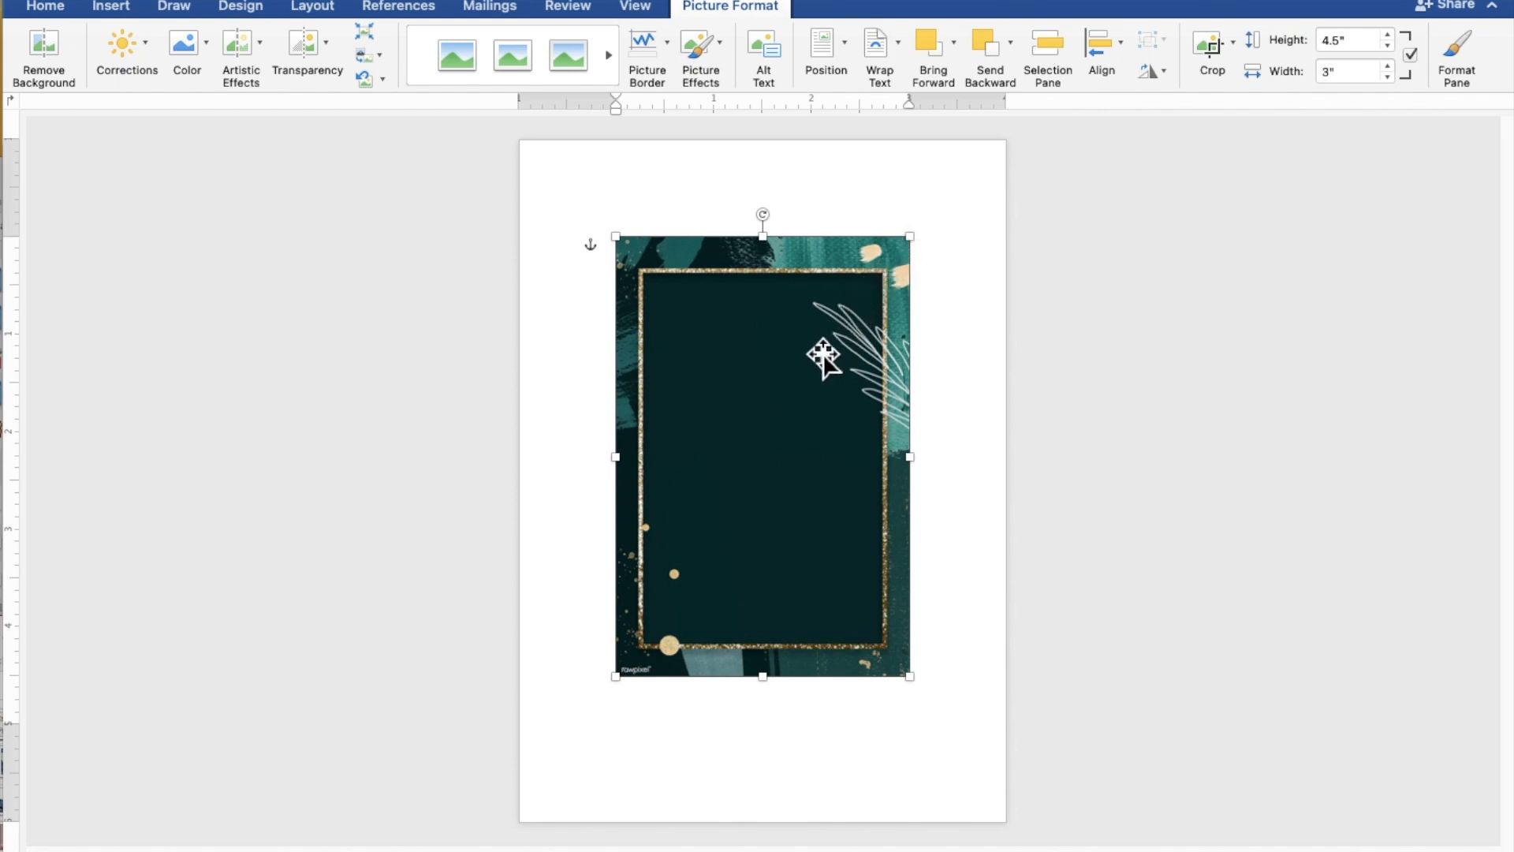
- Move the glitter-frame image to the top-left corner and enlarge it to 7.52 by 5.01 inches
drag(818, 359, 723, 257)
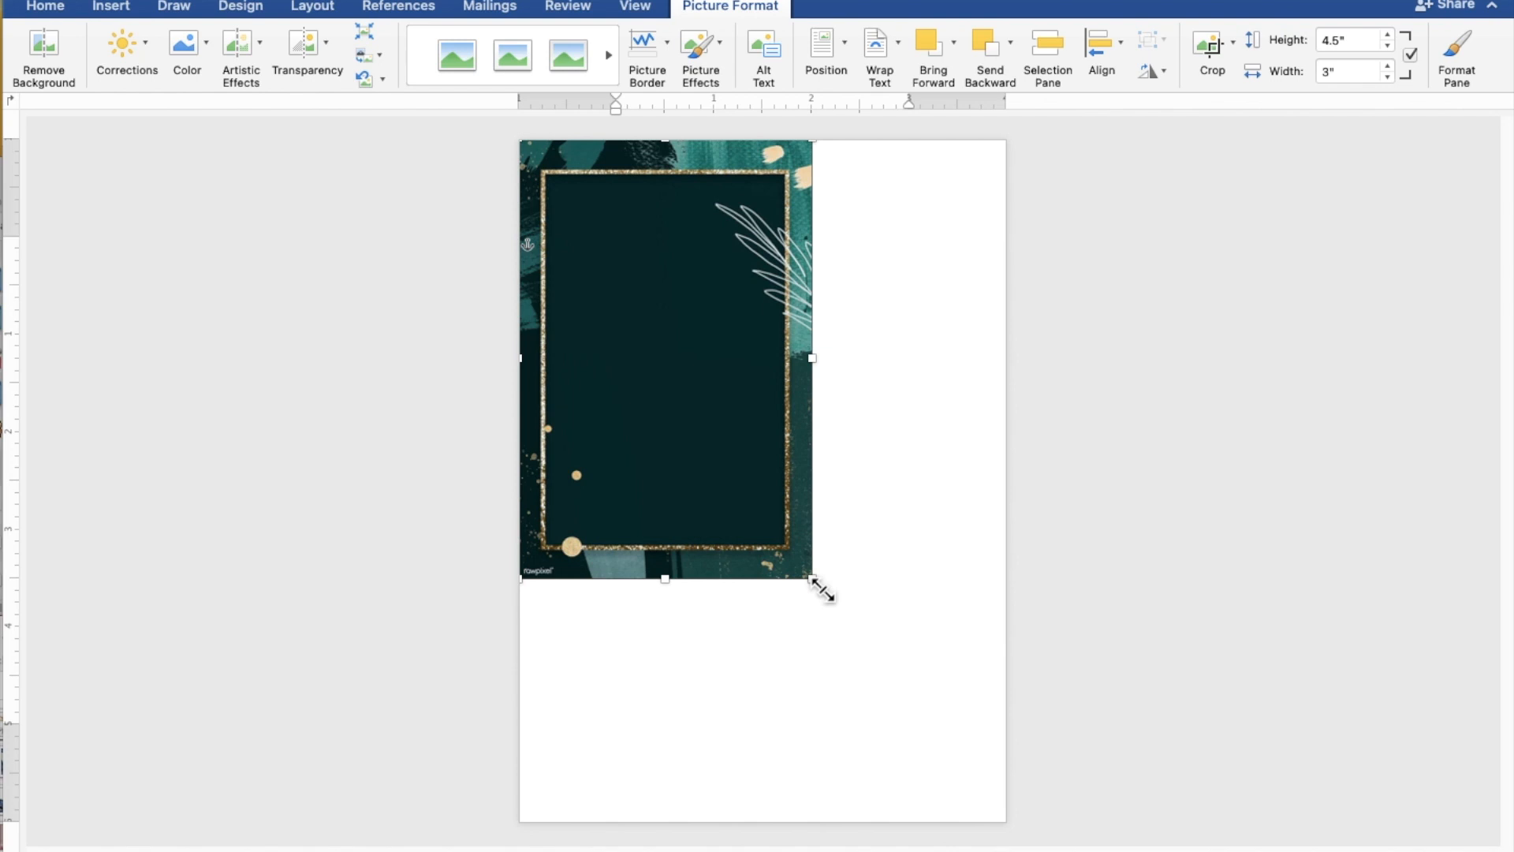
drag(822, 589, 1007, 835)
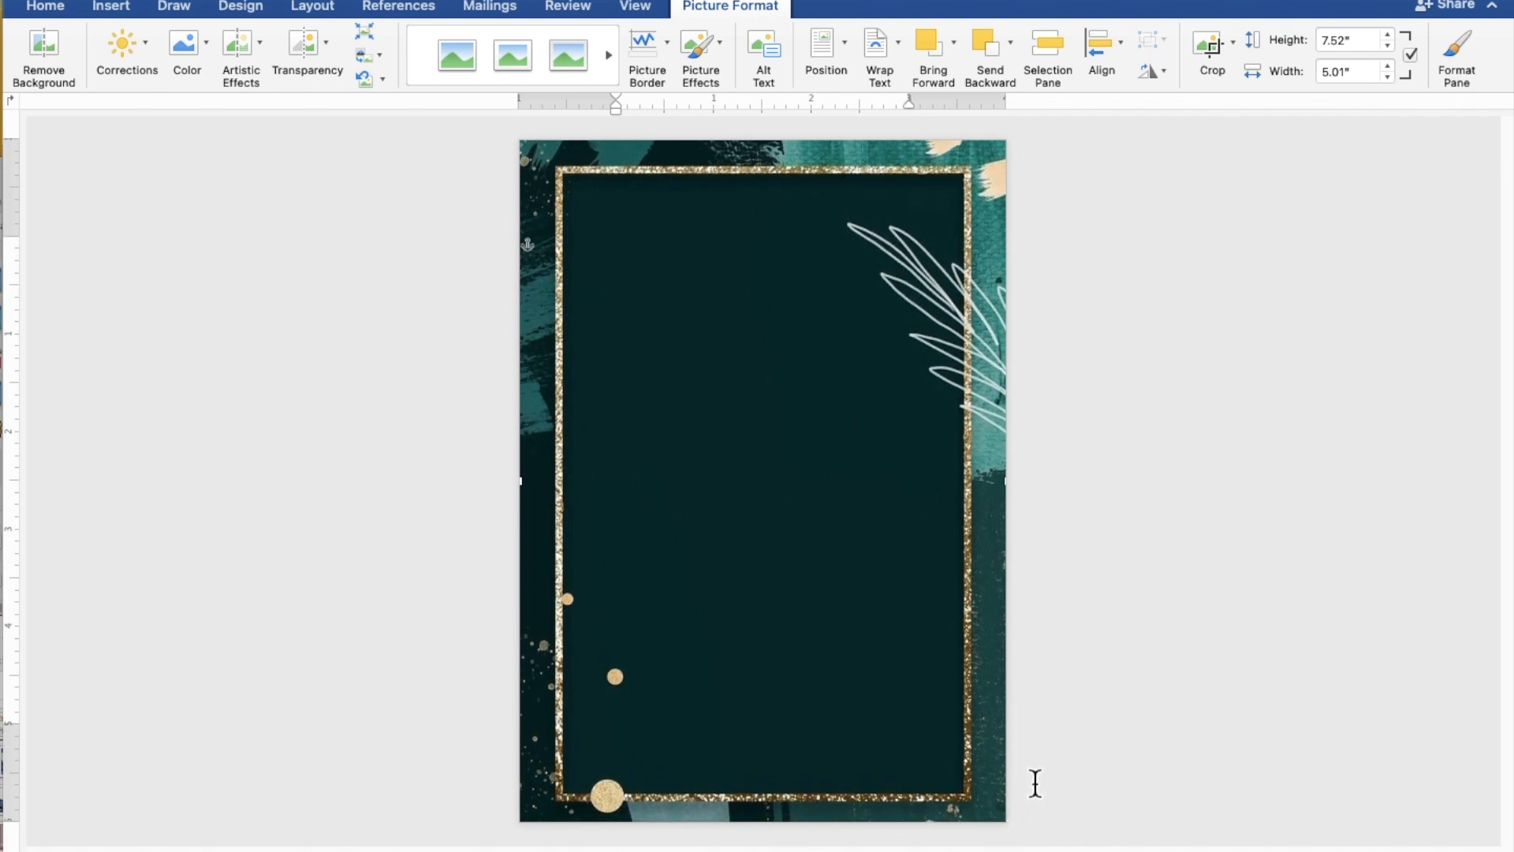
click(1172, 568)
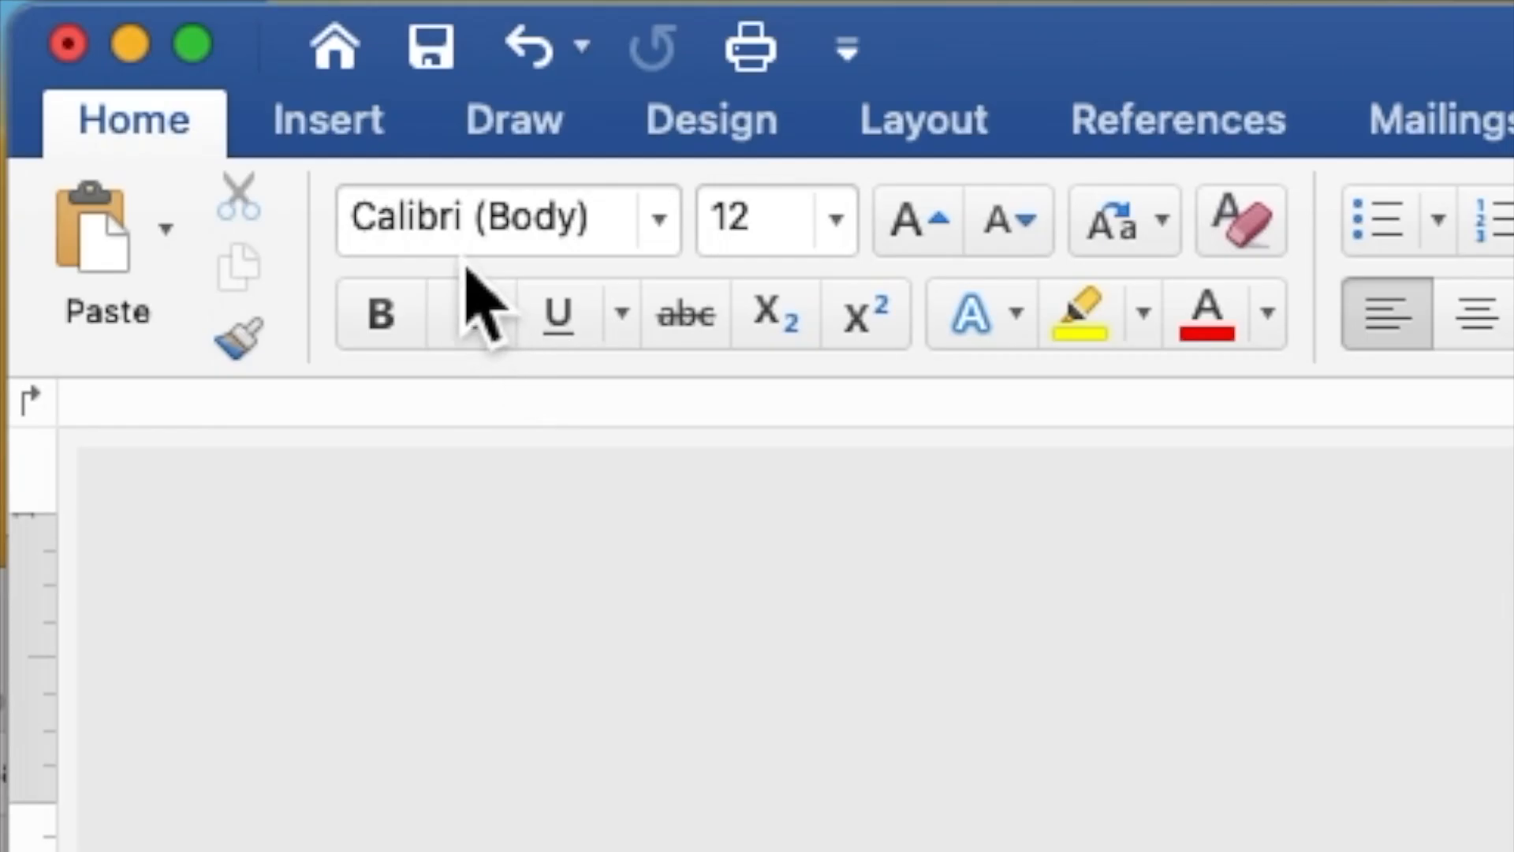
- Draw a rectangle about 4.56 by 4.48 inches over the frame's interior
click(341, 136)
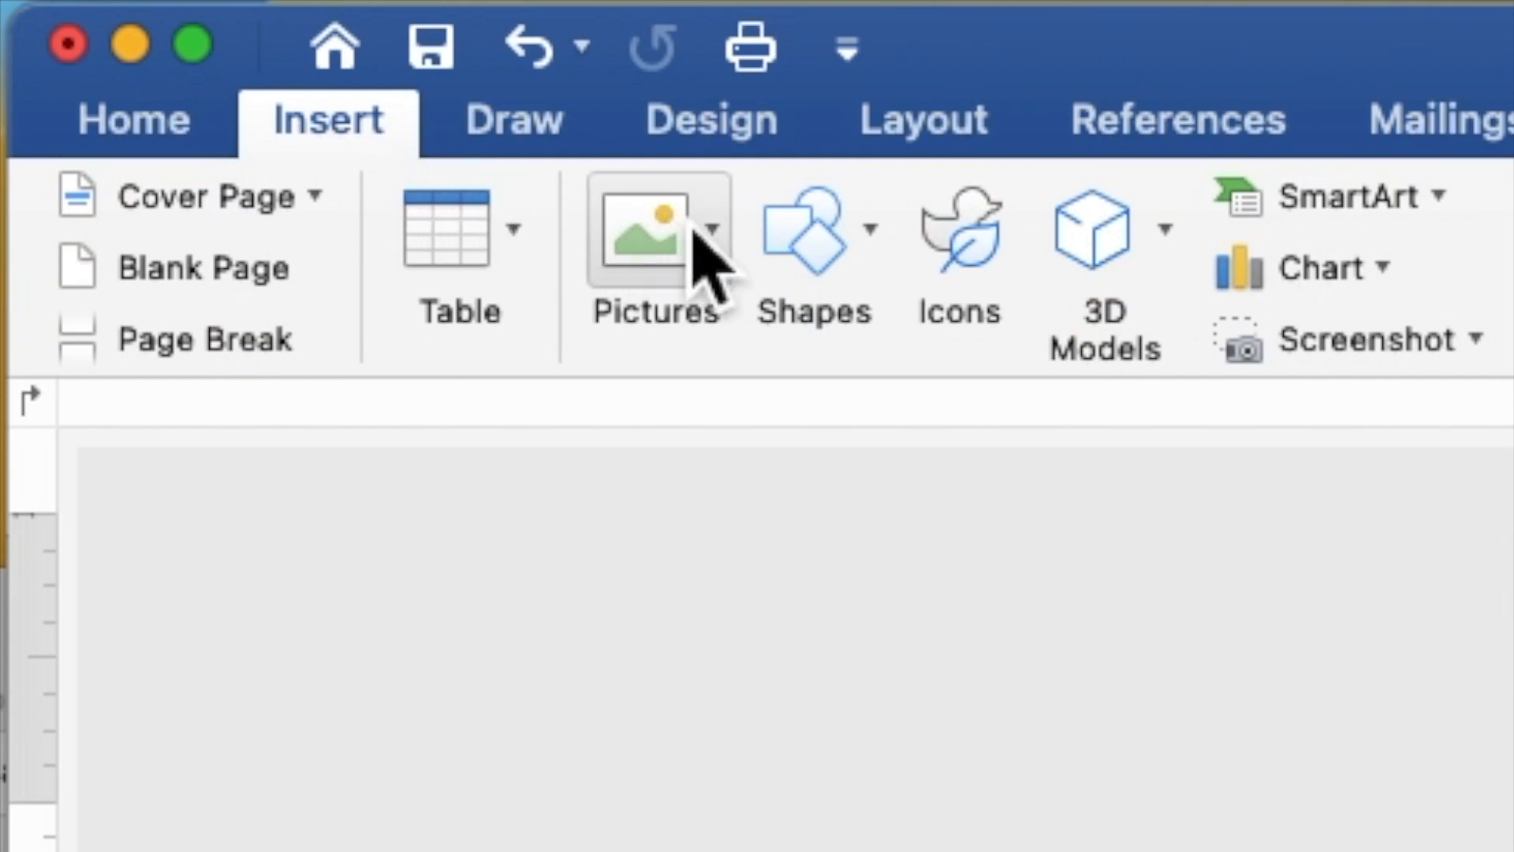
click(826, 260)
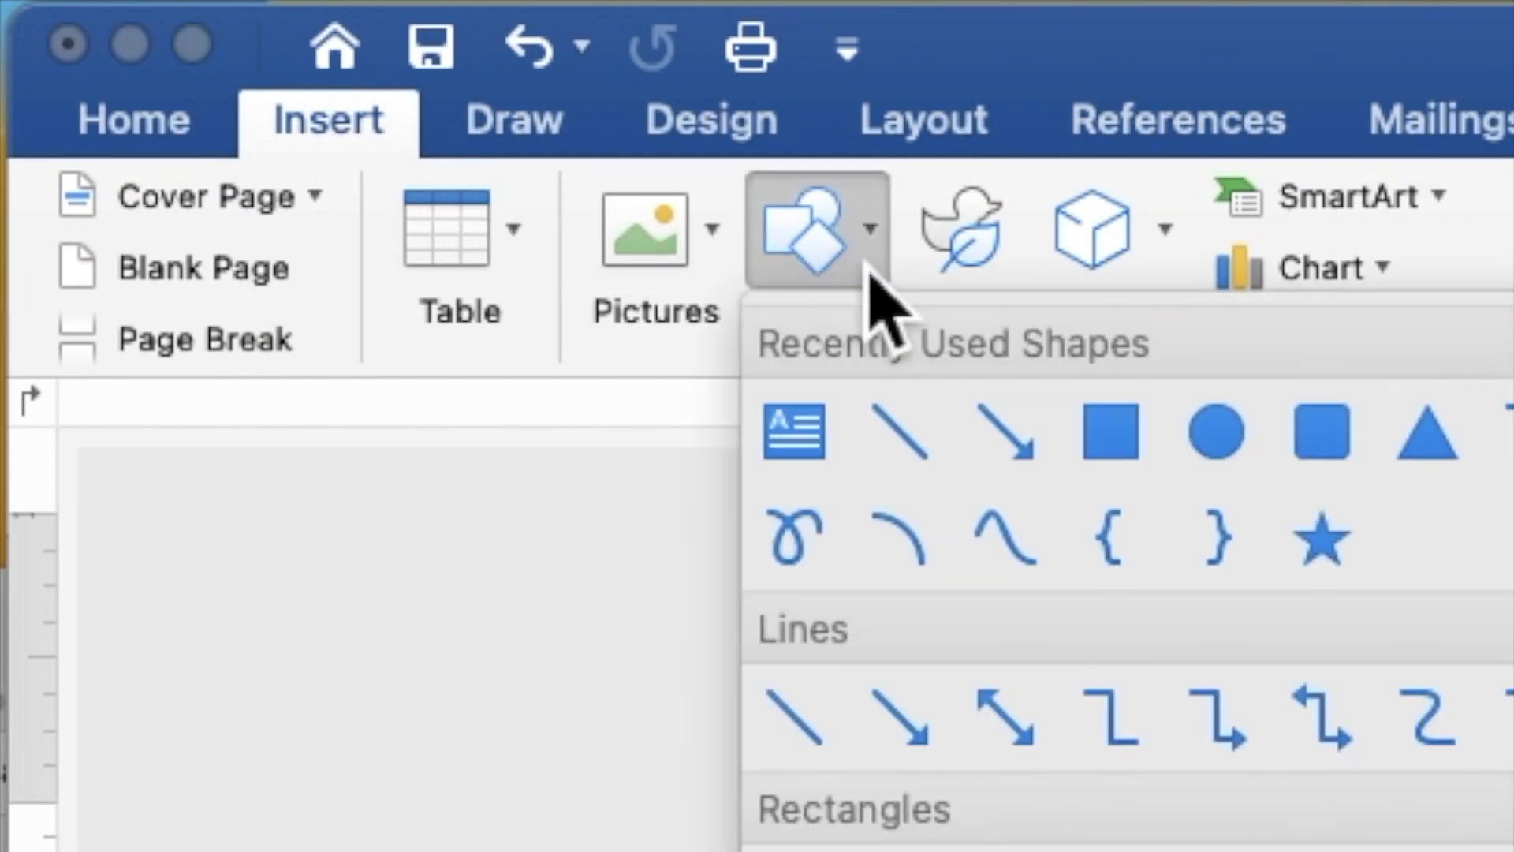
click(1123, 446)
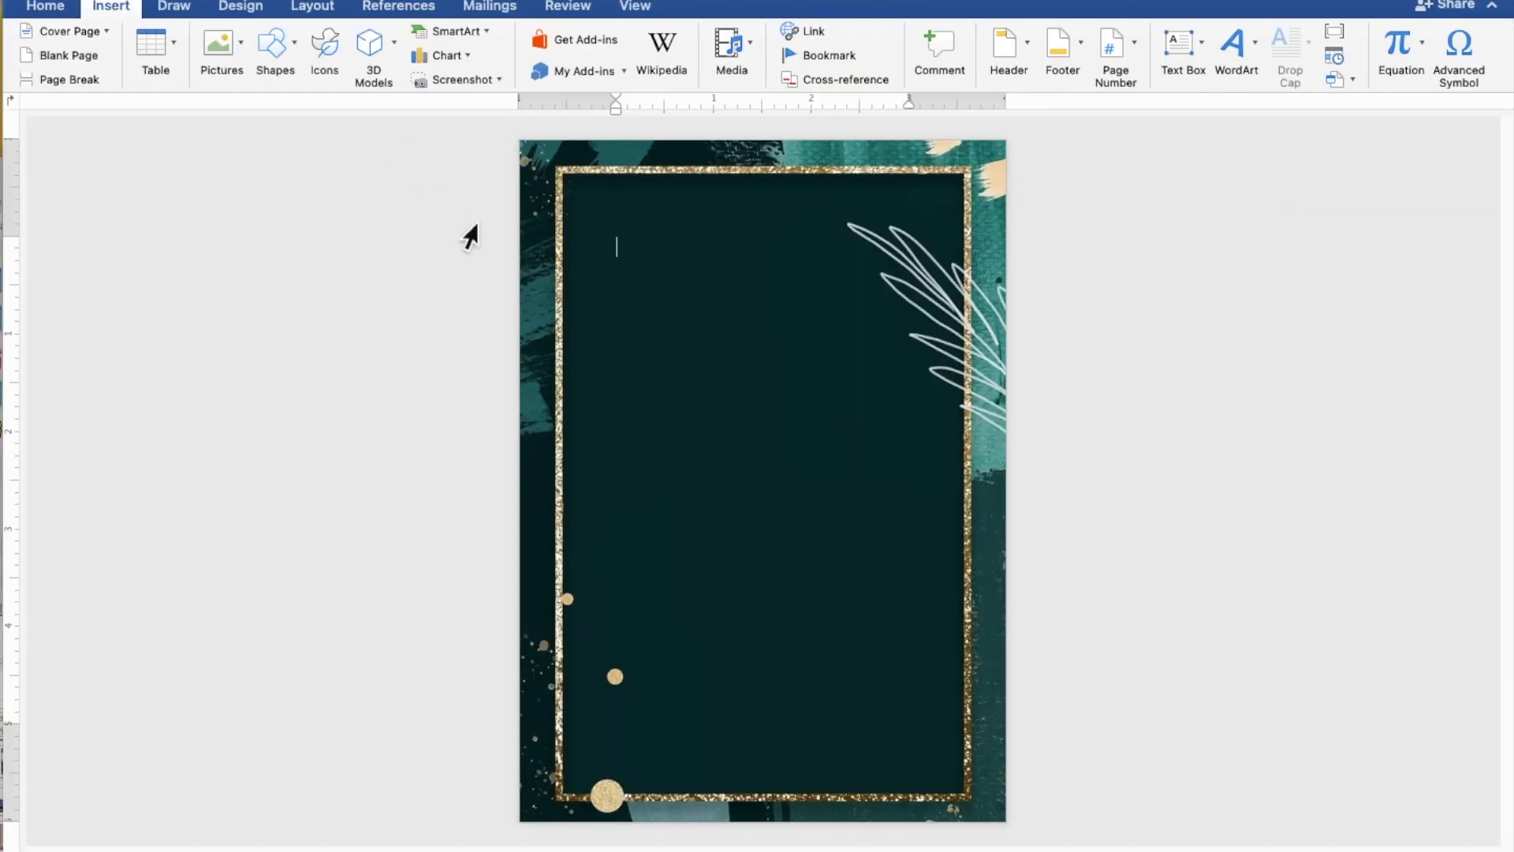
drag(554, 300, 990, 741)
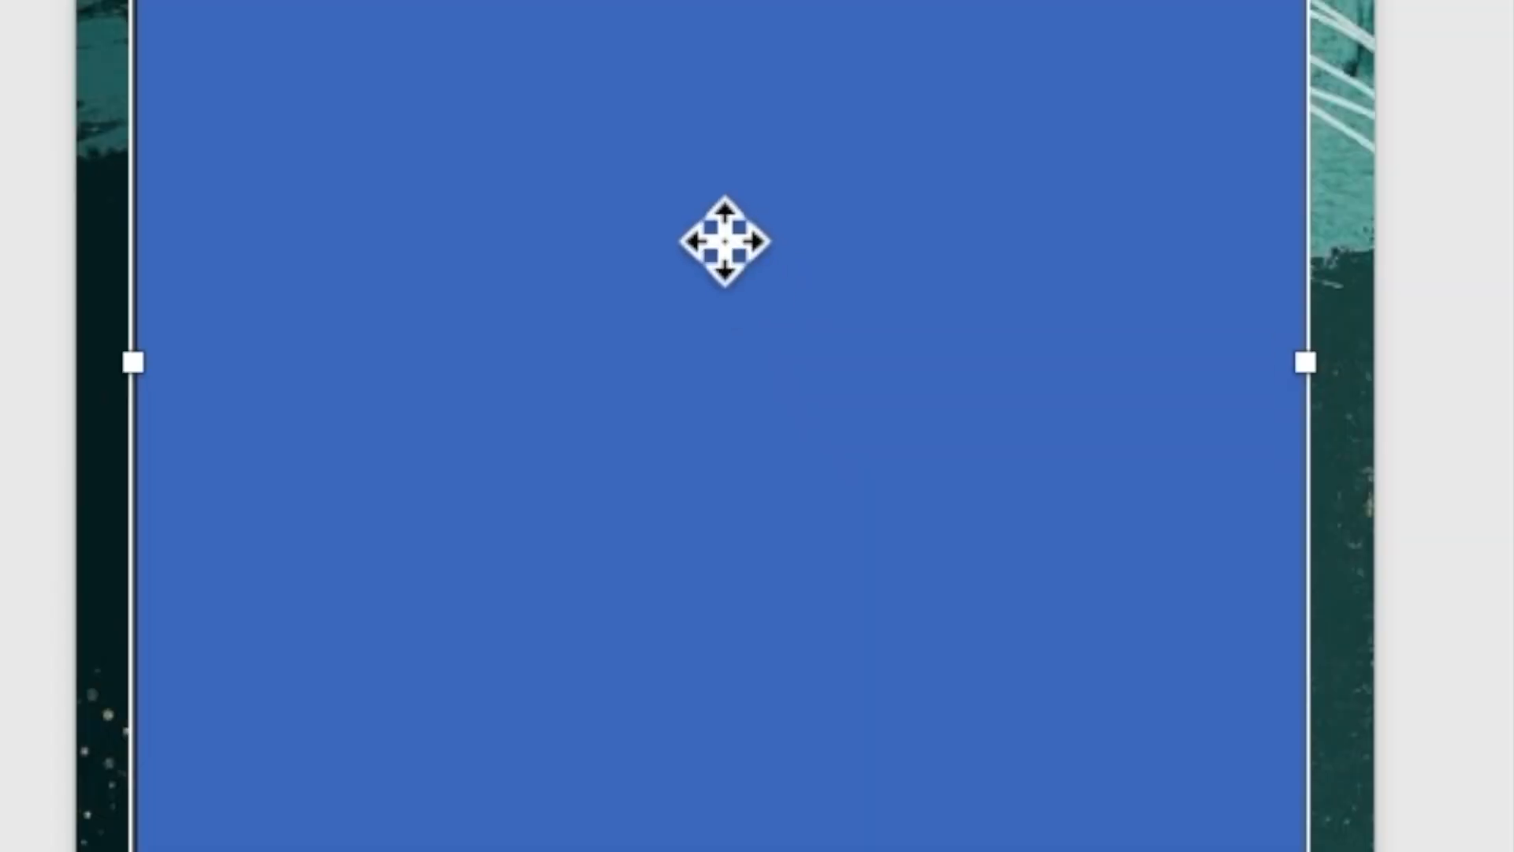
- Use Add Text to make the blue rectangle ready to hold text
right_click(758, 464)
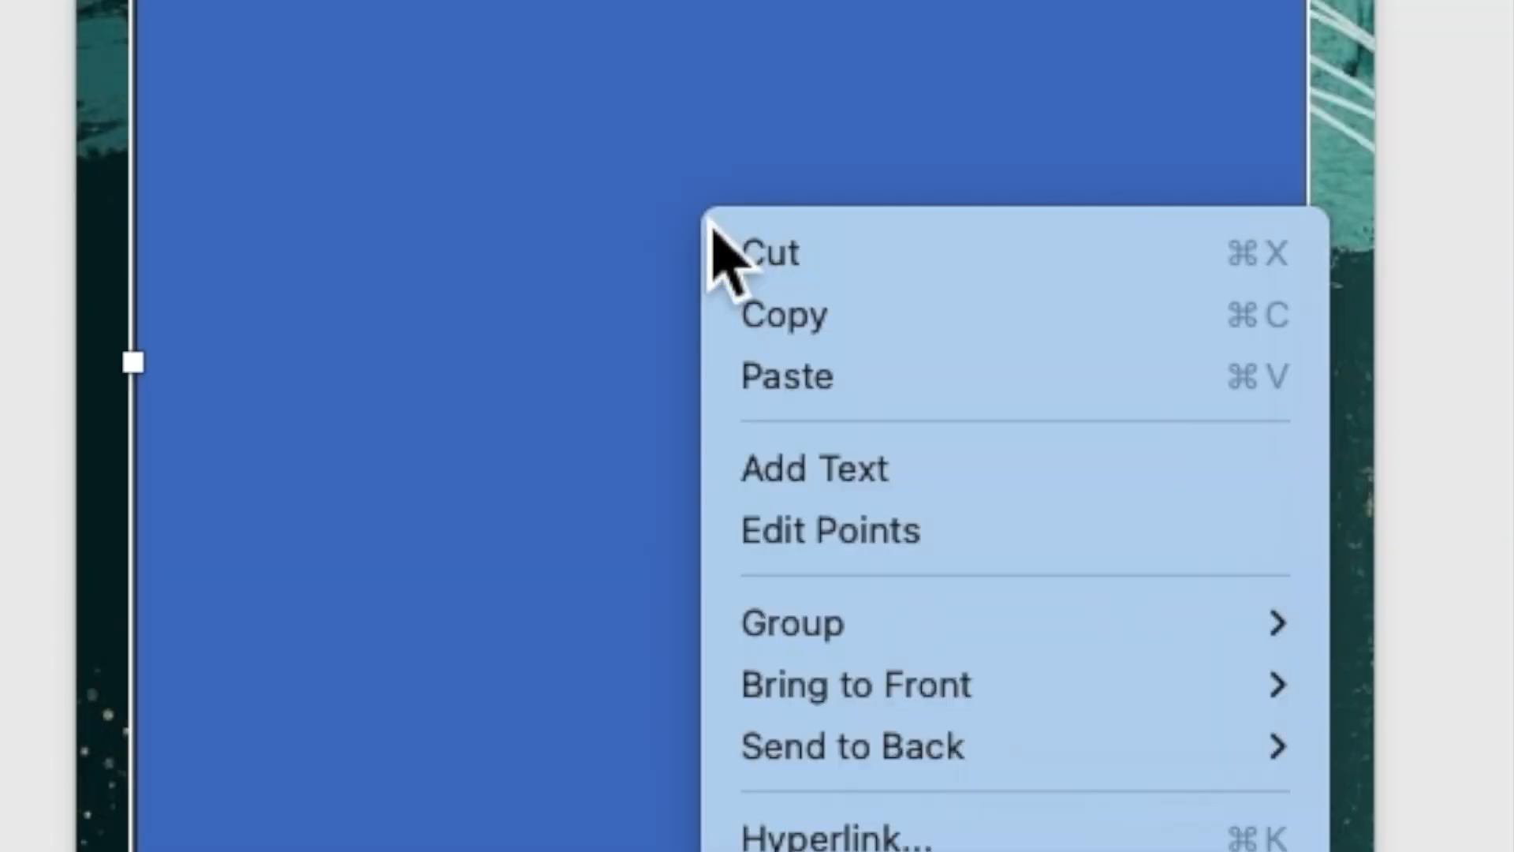
click(801, 488)
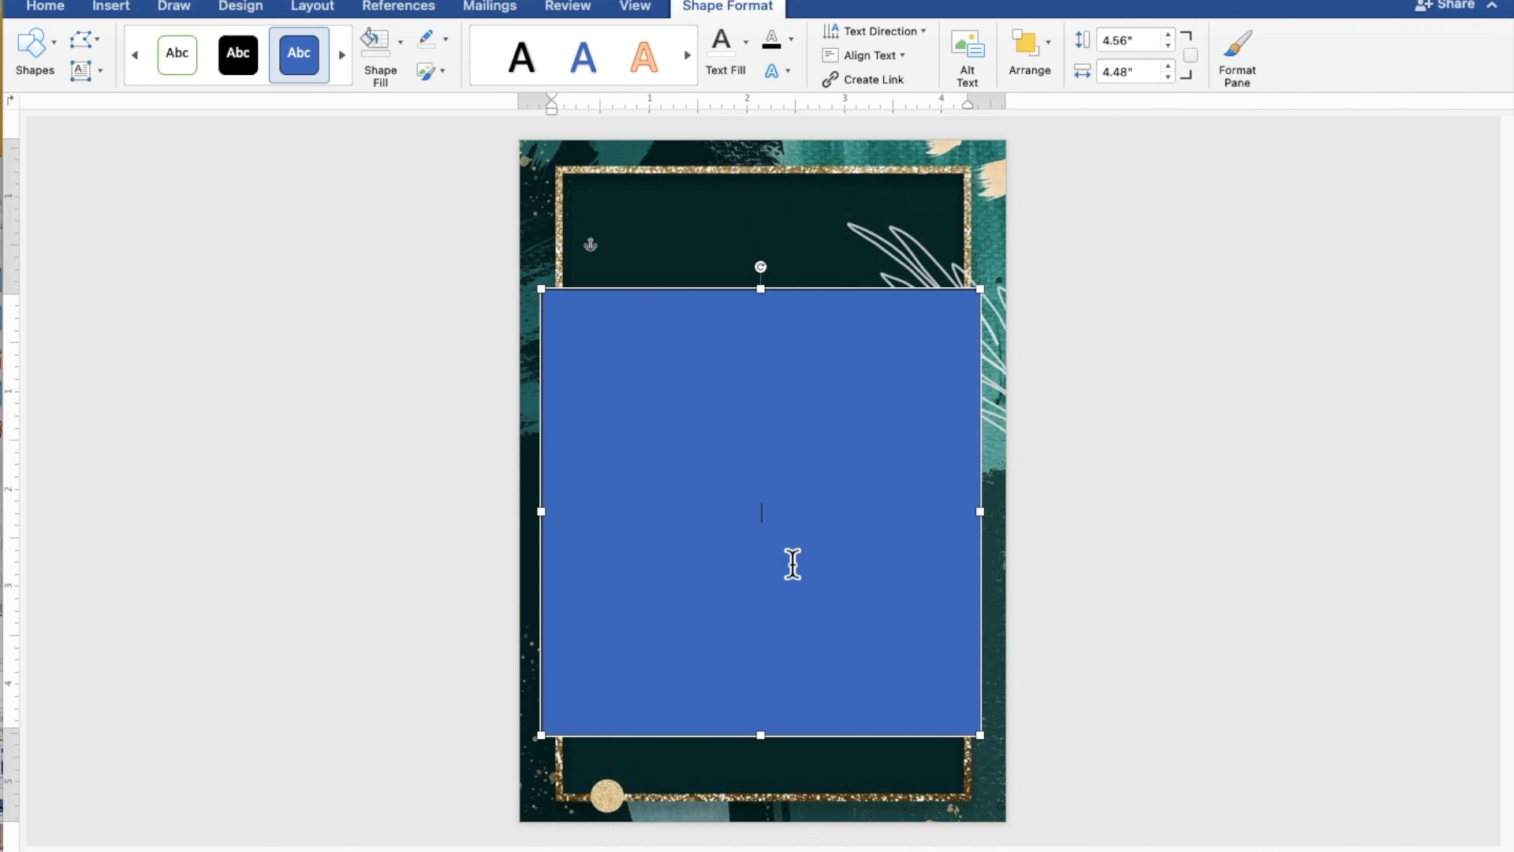
scroll(793, 564, up, 5)
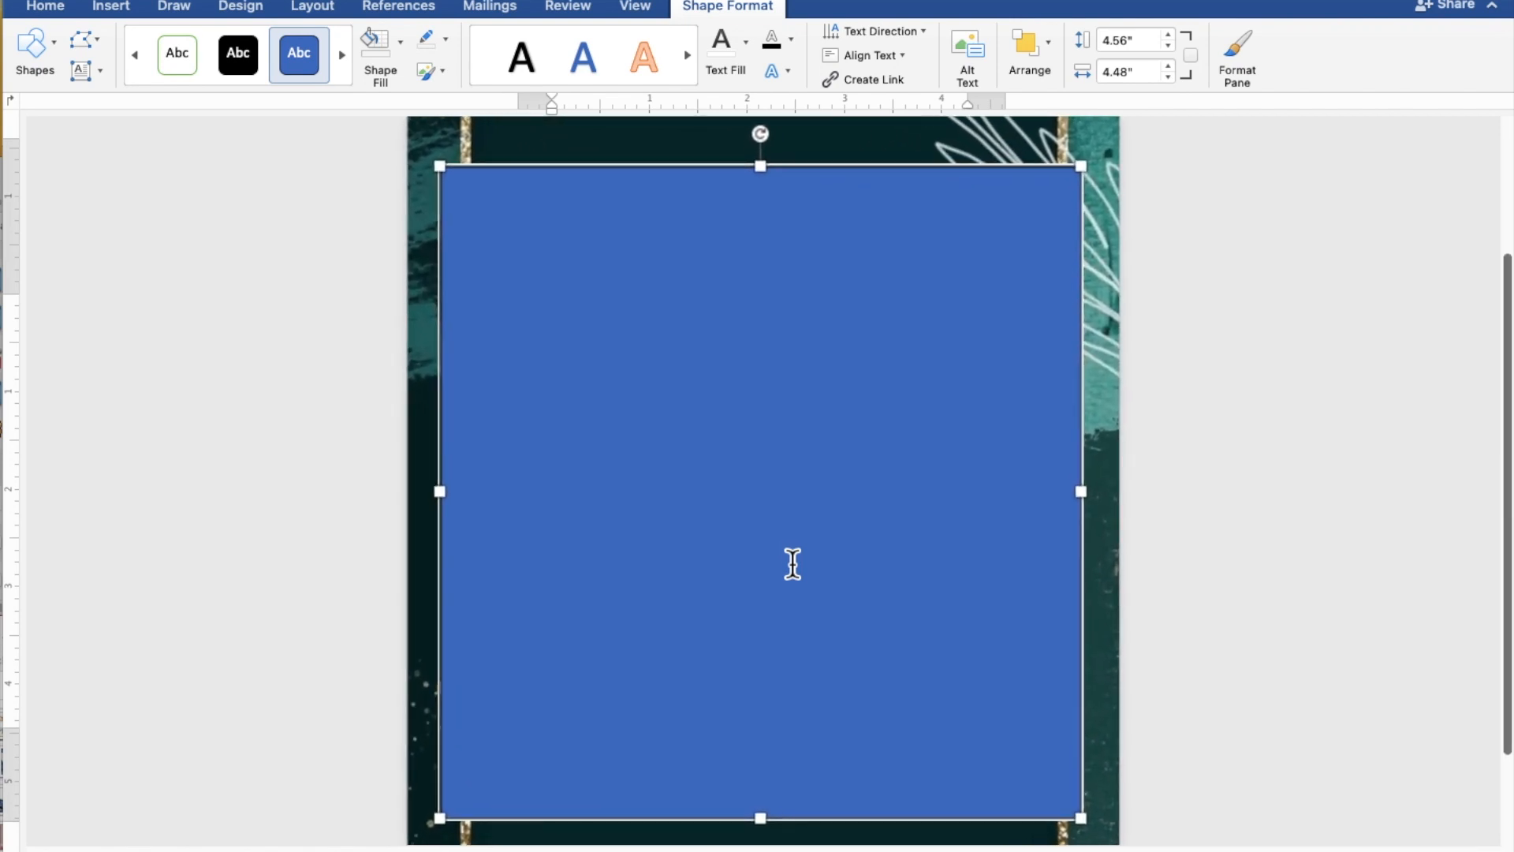
scroll(793, 564, up, 5)
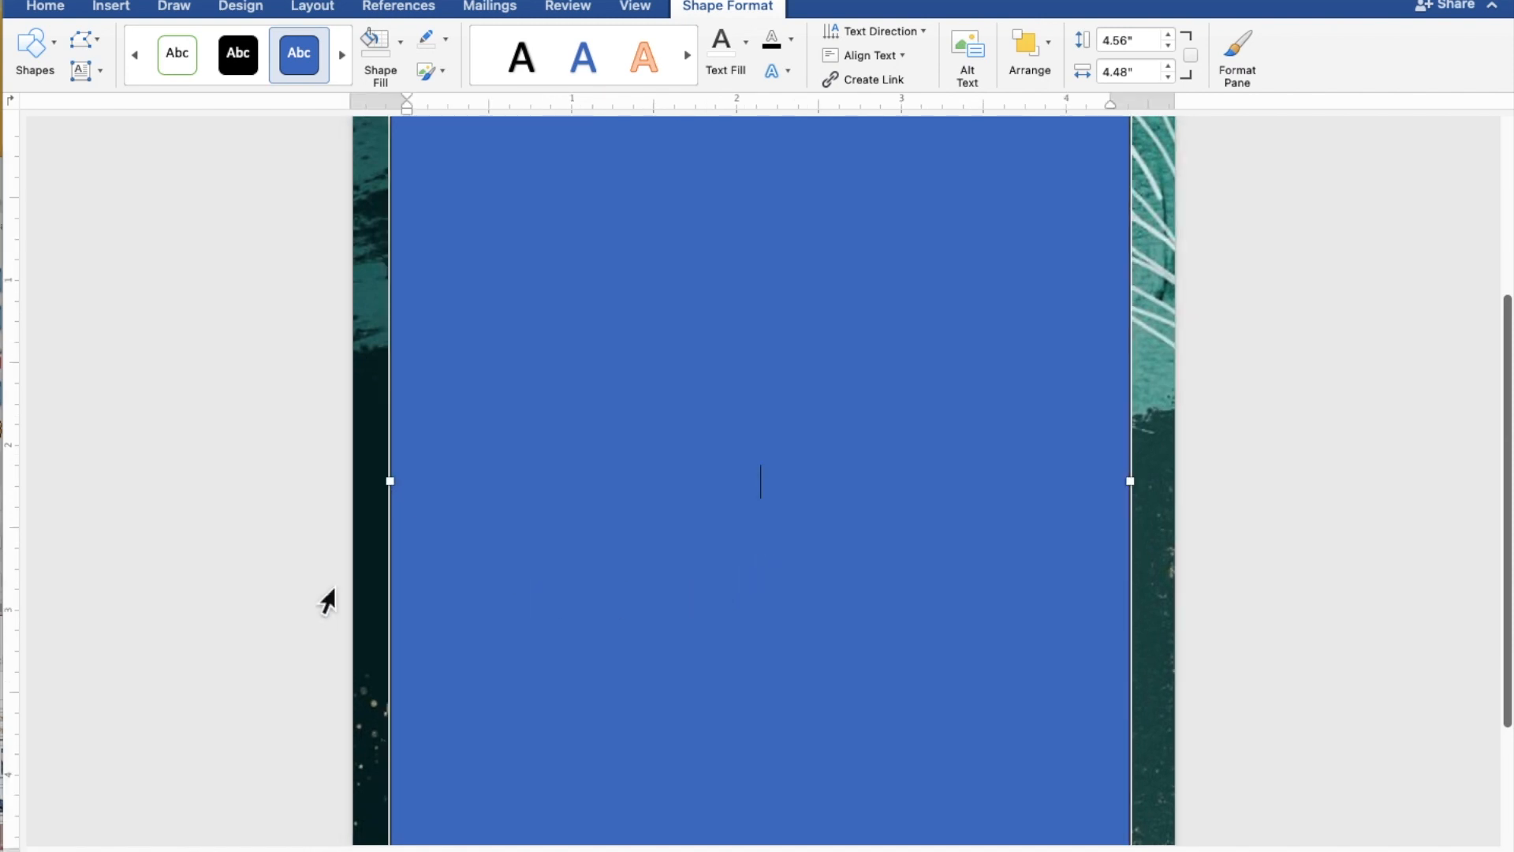
- Type 'TOGETHER WITH THEIR FAMILIES', then the couple's names on separate lines joined by 'AND'
text(TOGETH)
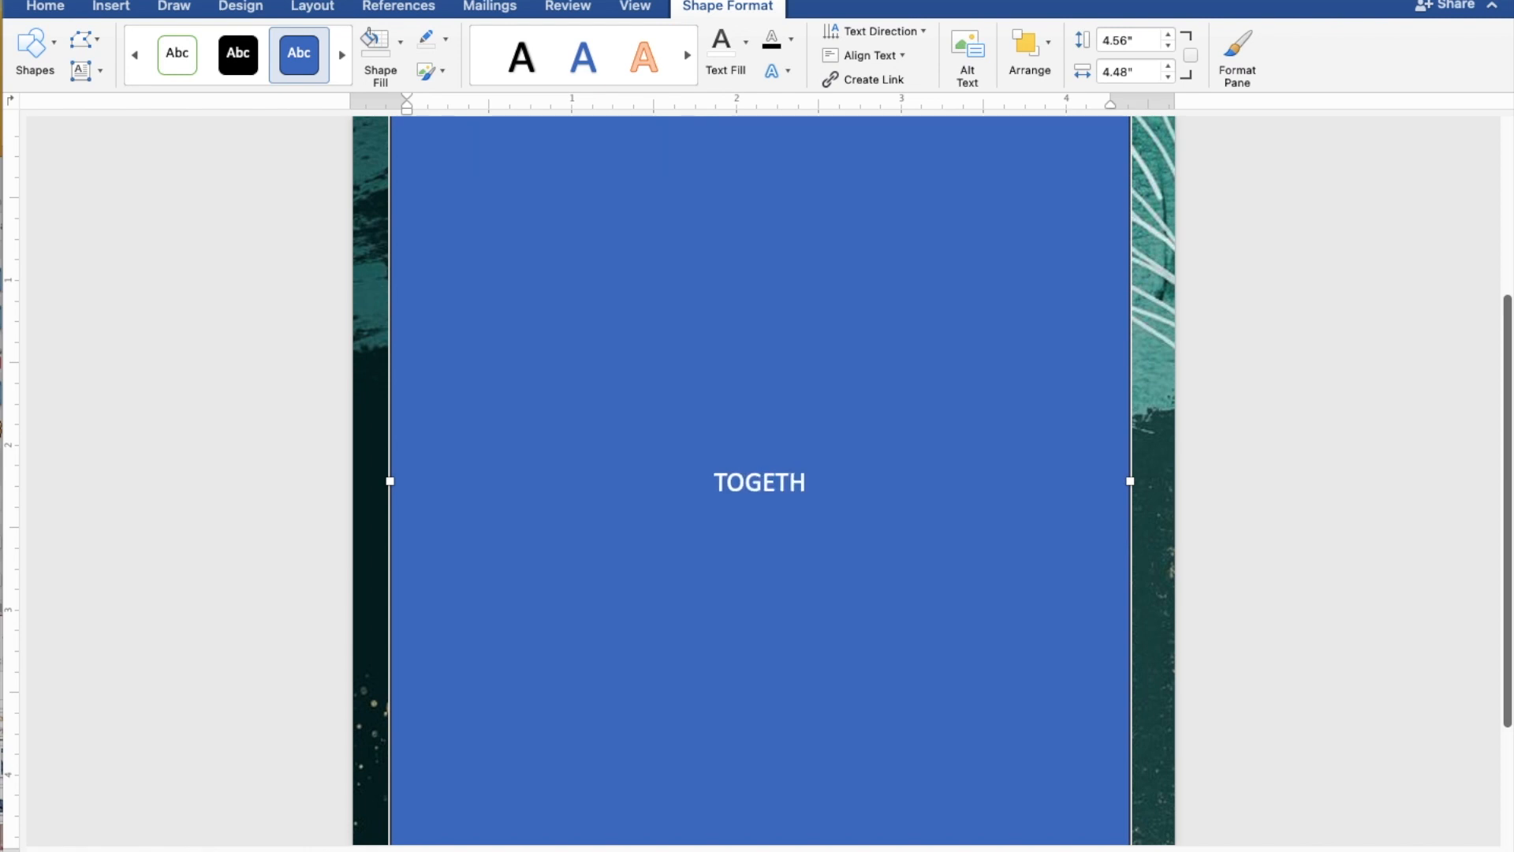
text(ER)
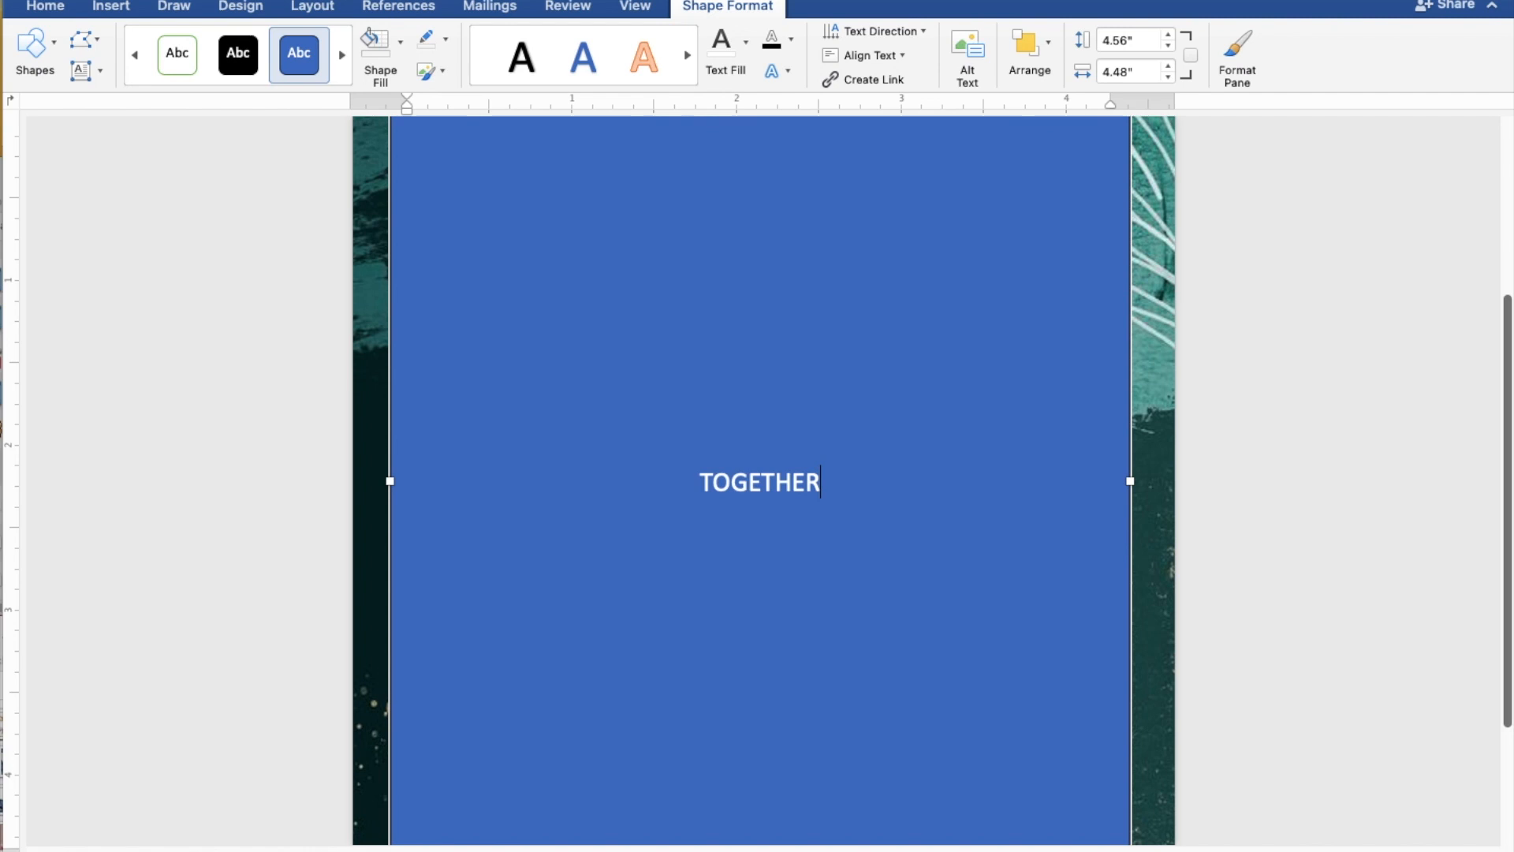
text( WITH)
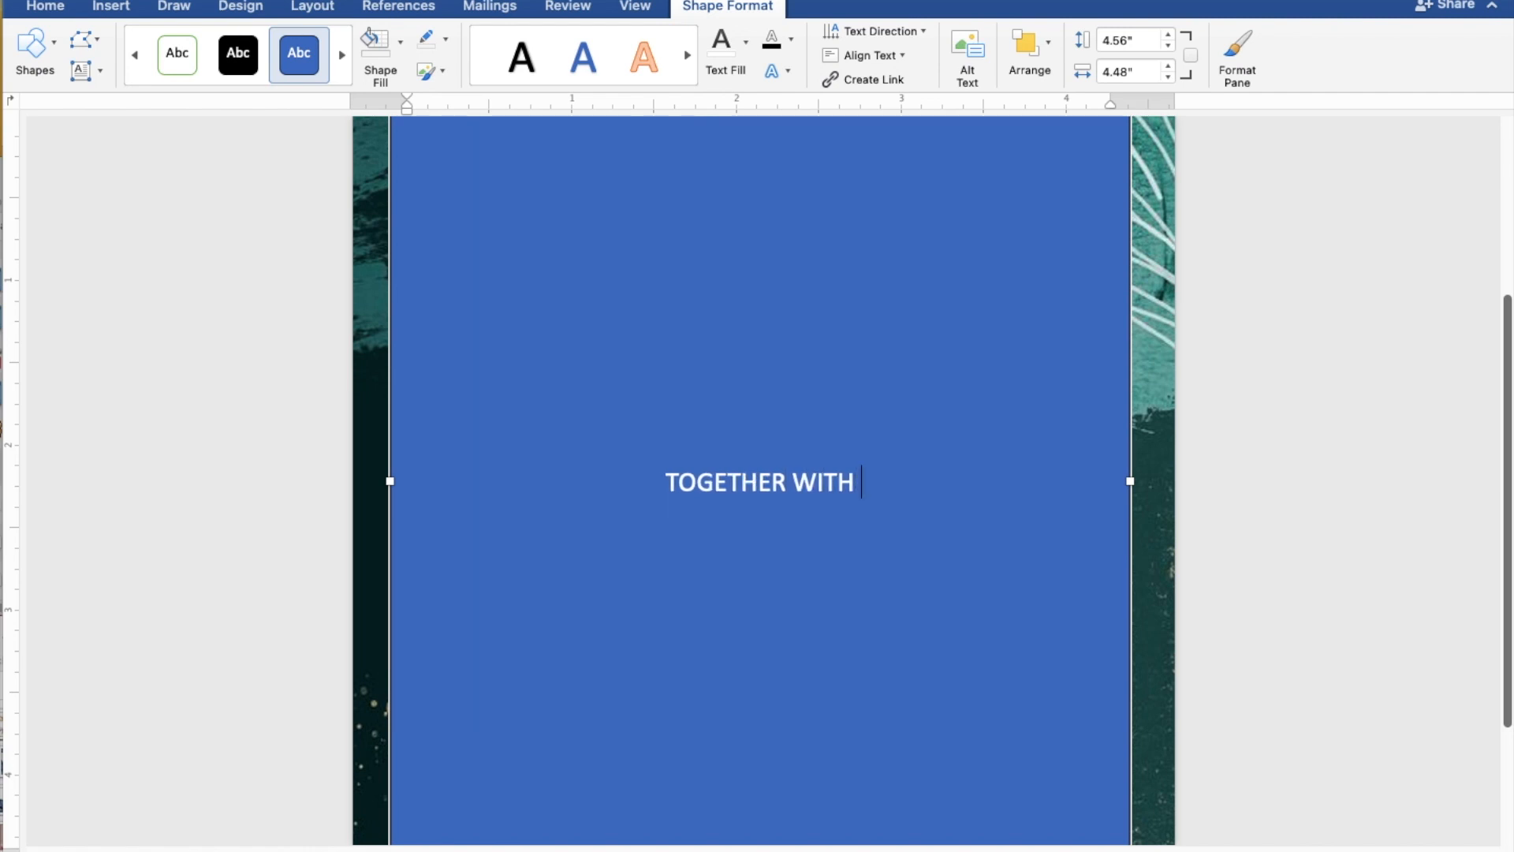
text( THEIR)
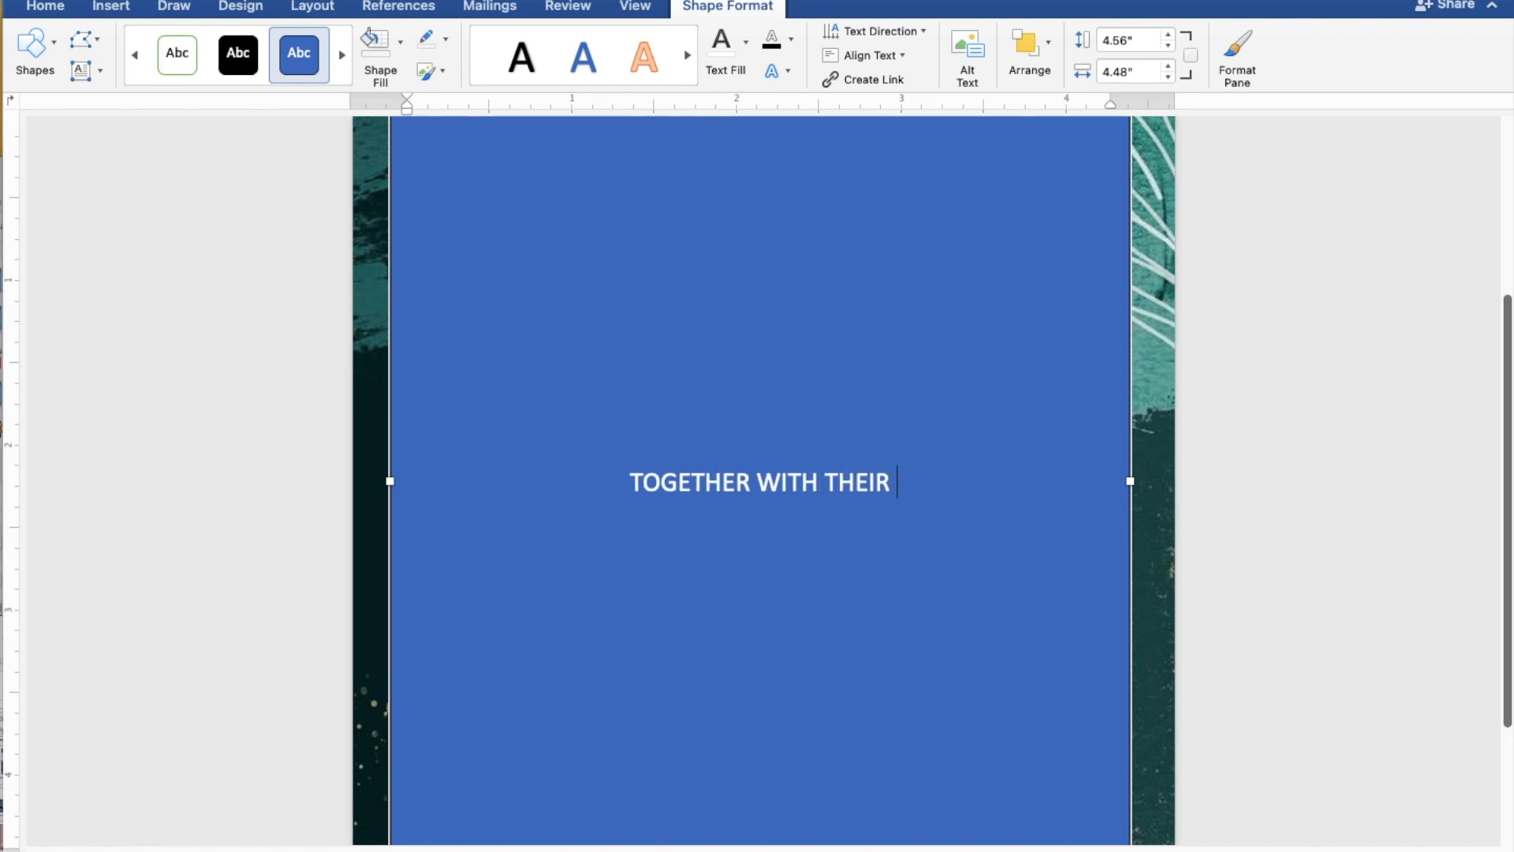
text( FAM)
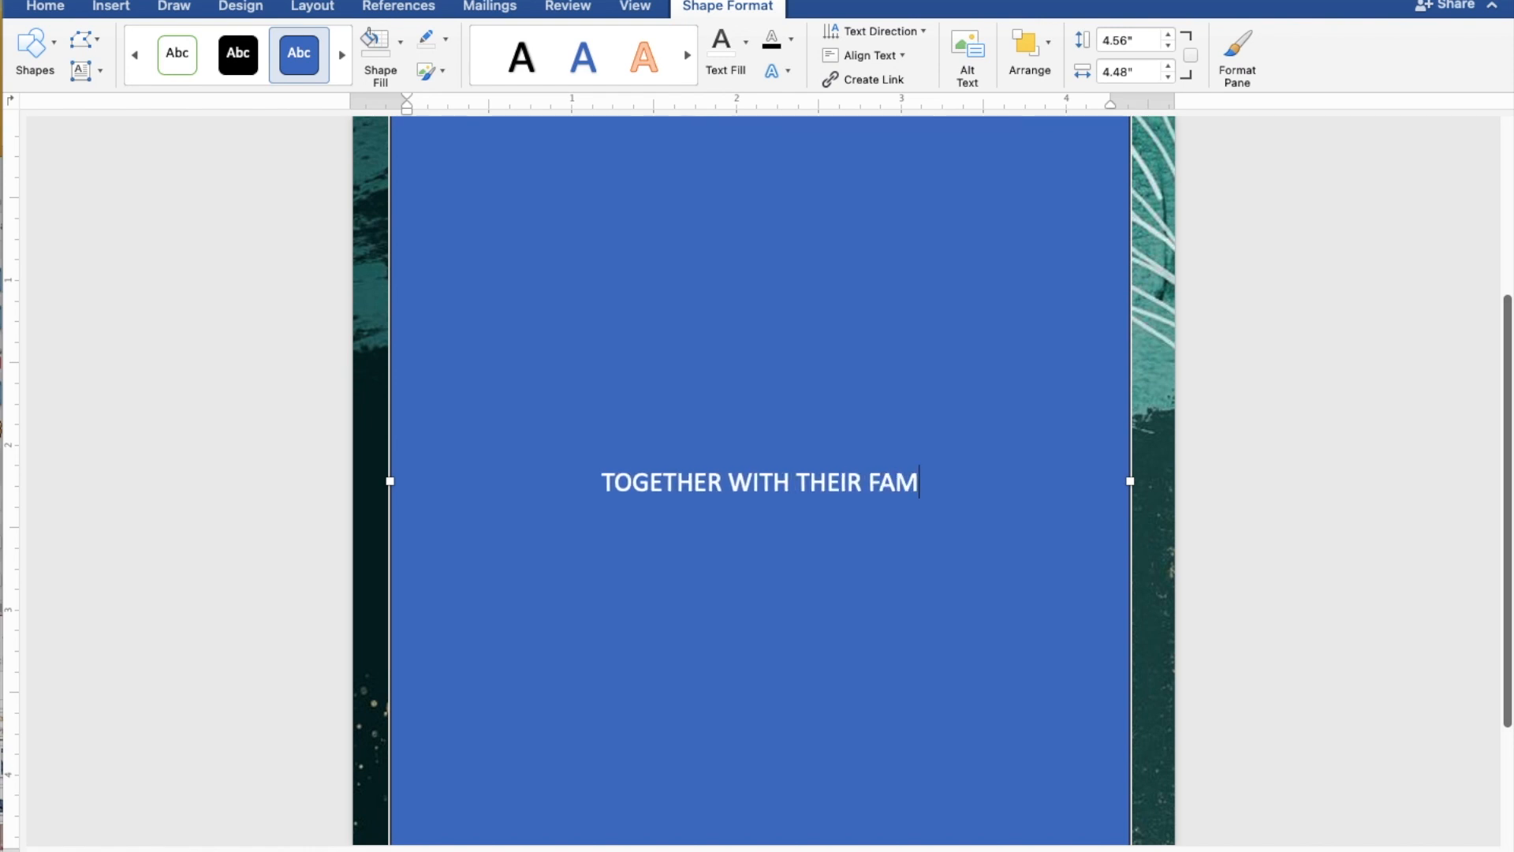
text(ILIES)
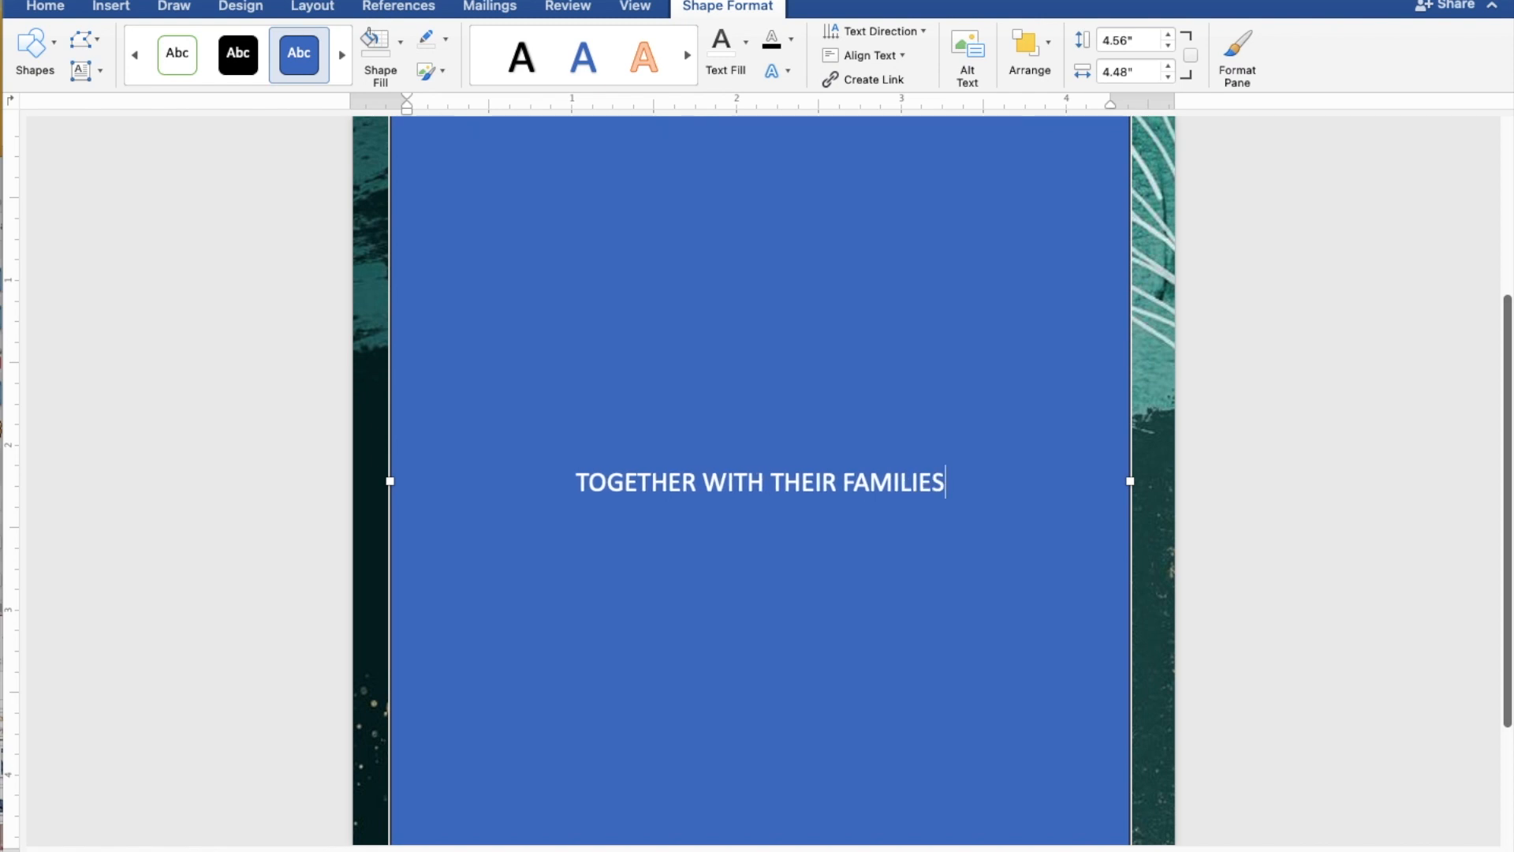
key(Return)
key(Return)
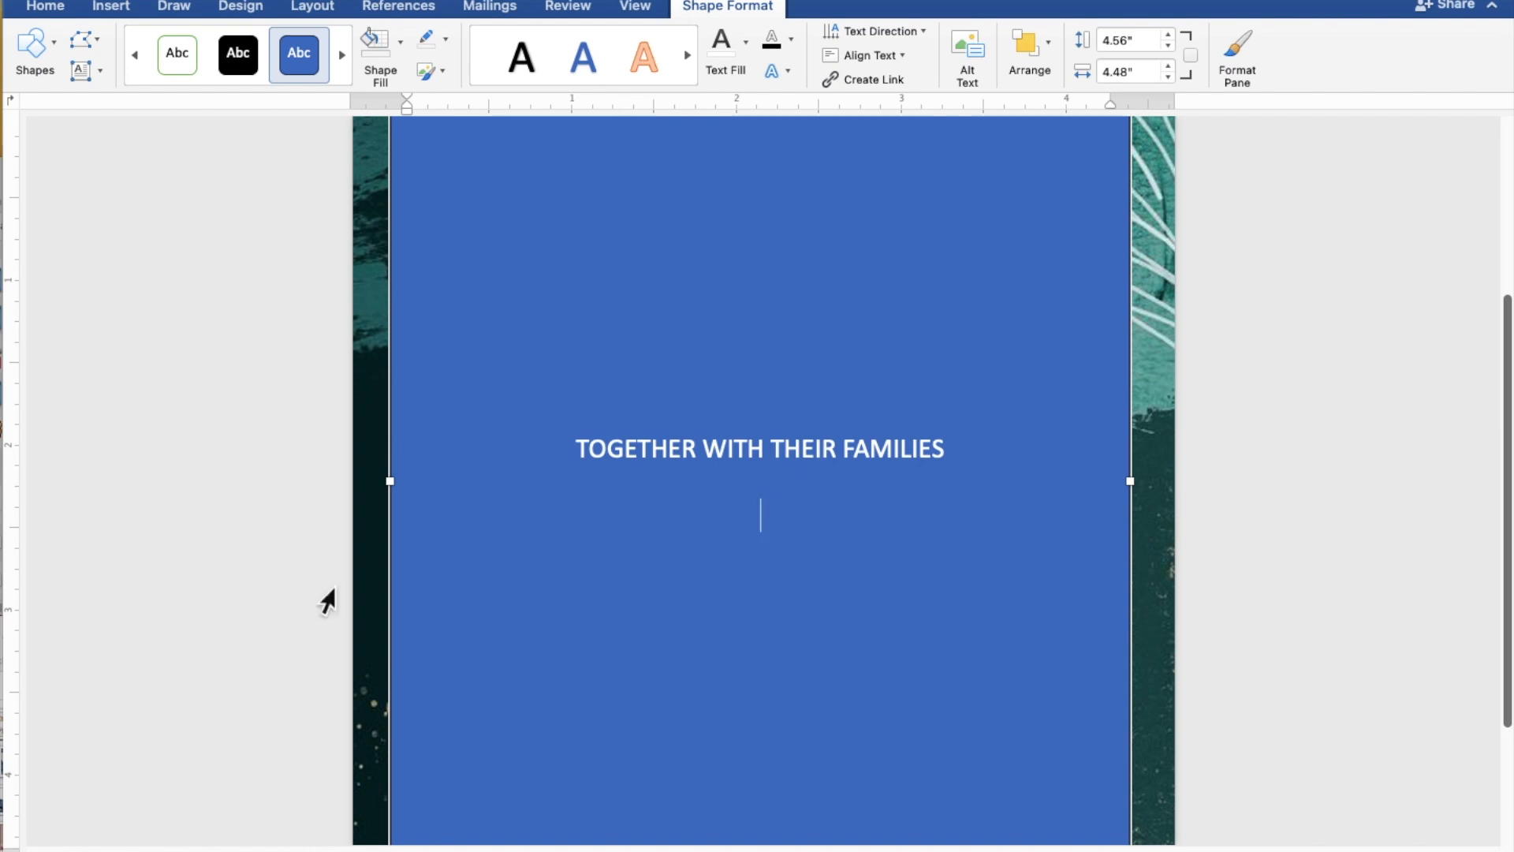
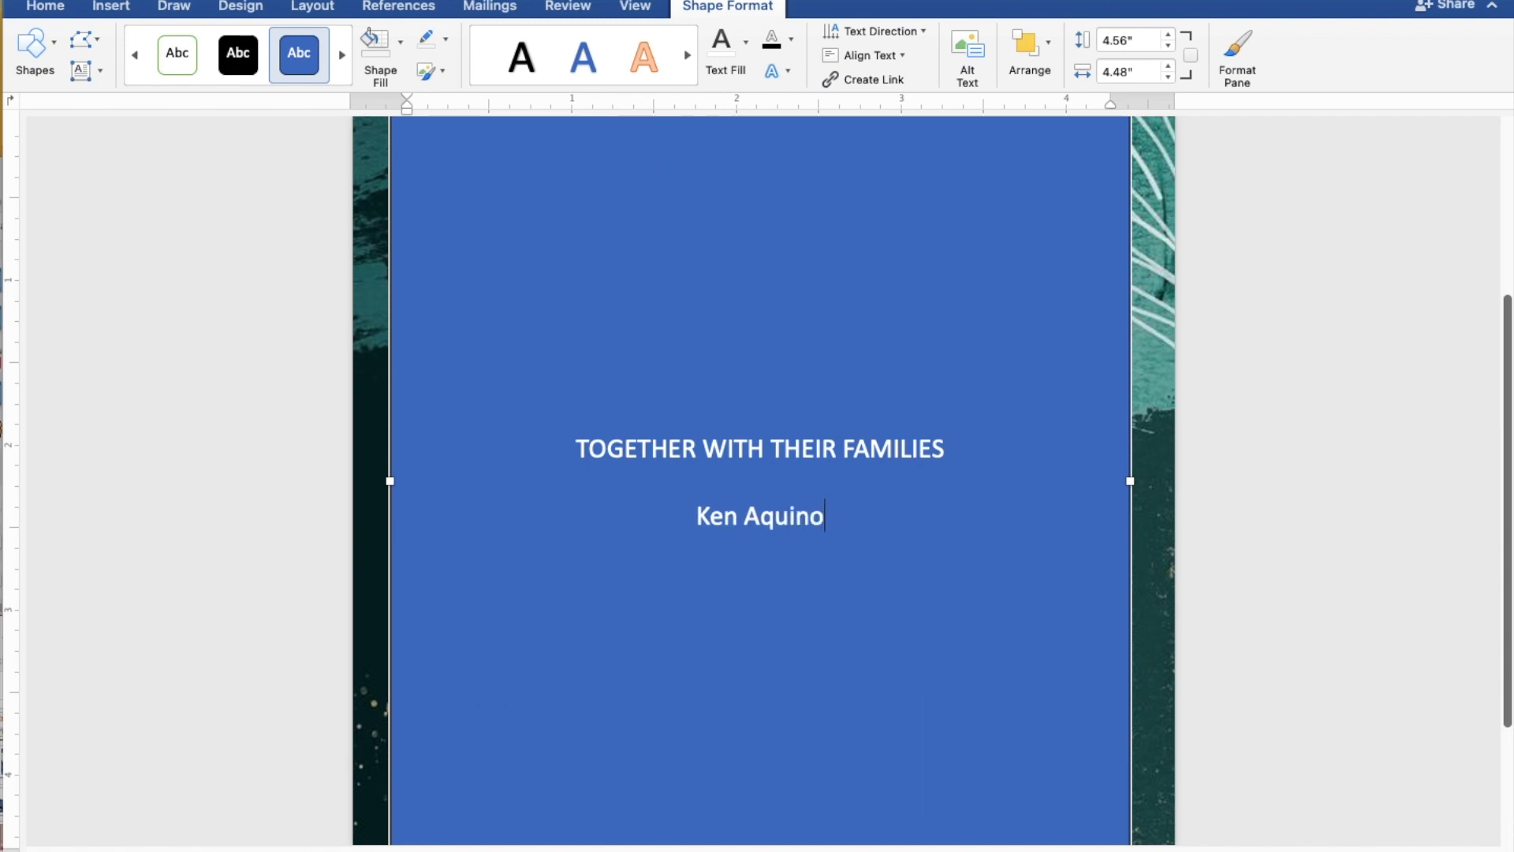
key(Return)
text(AND)
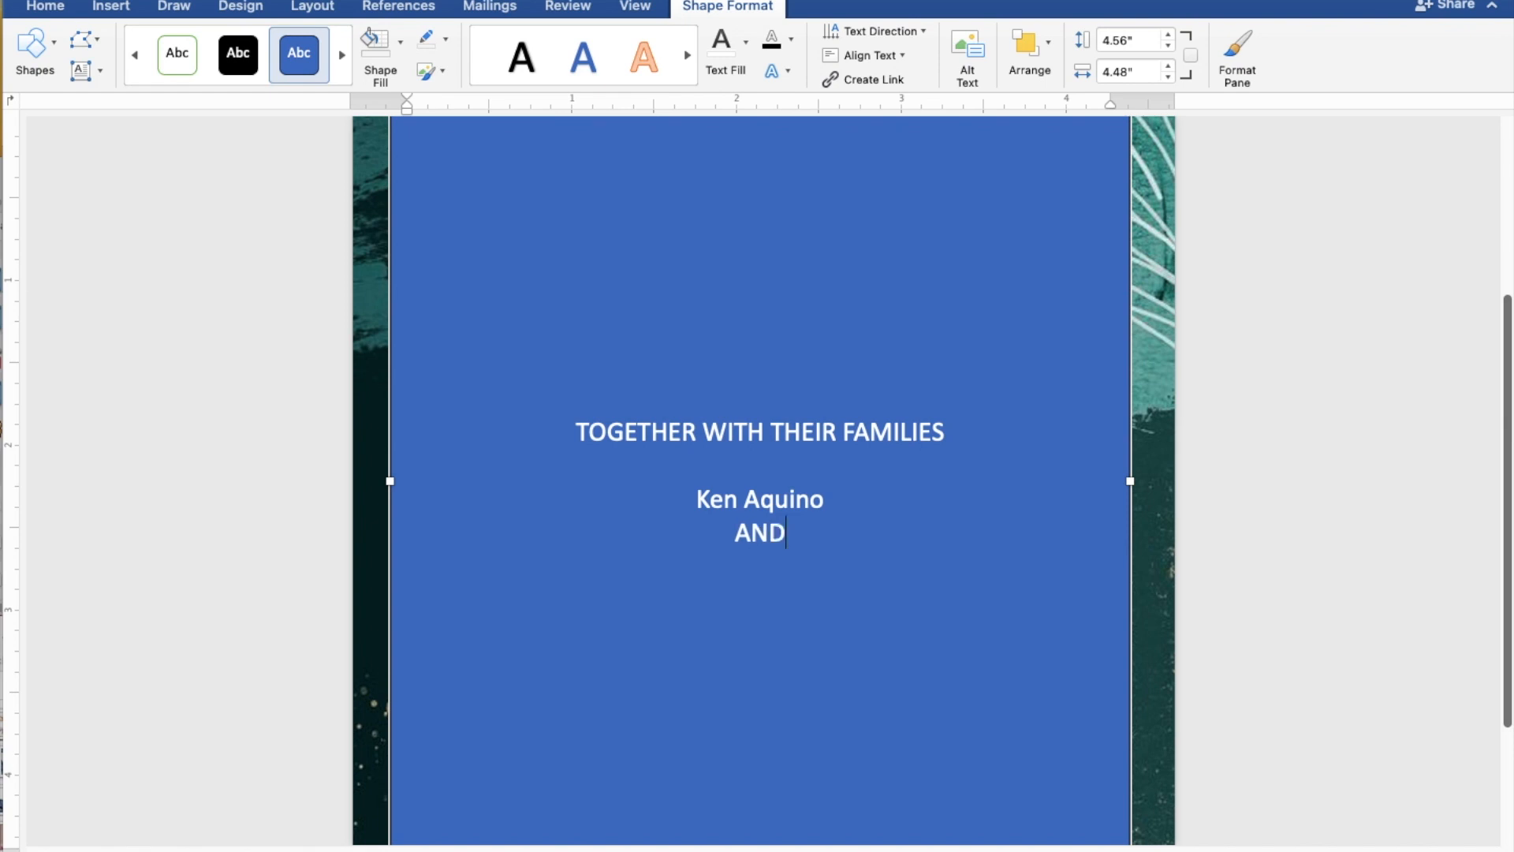
key(Return)
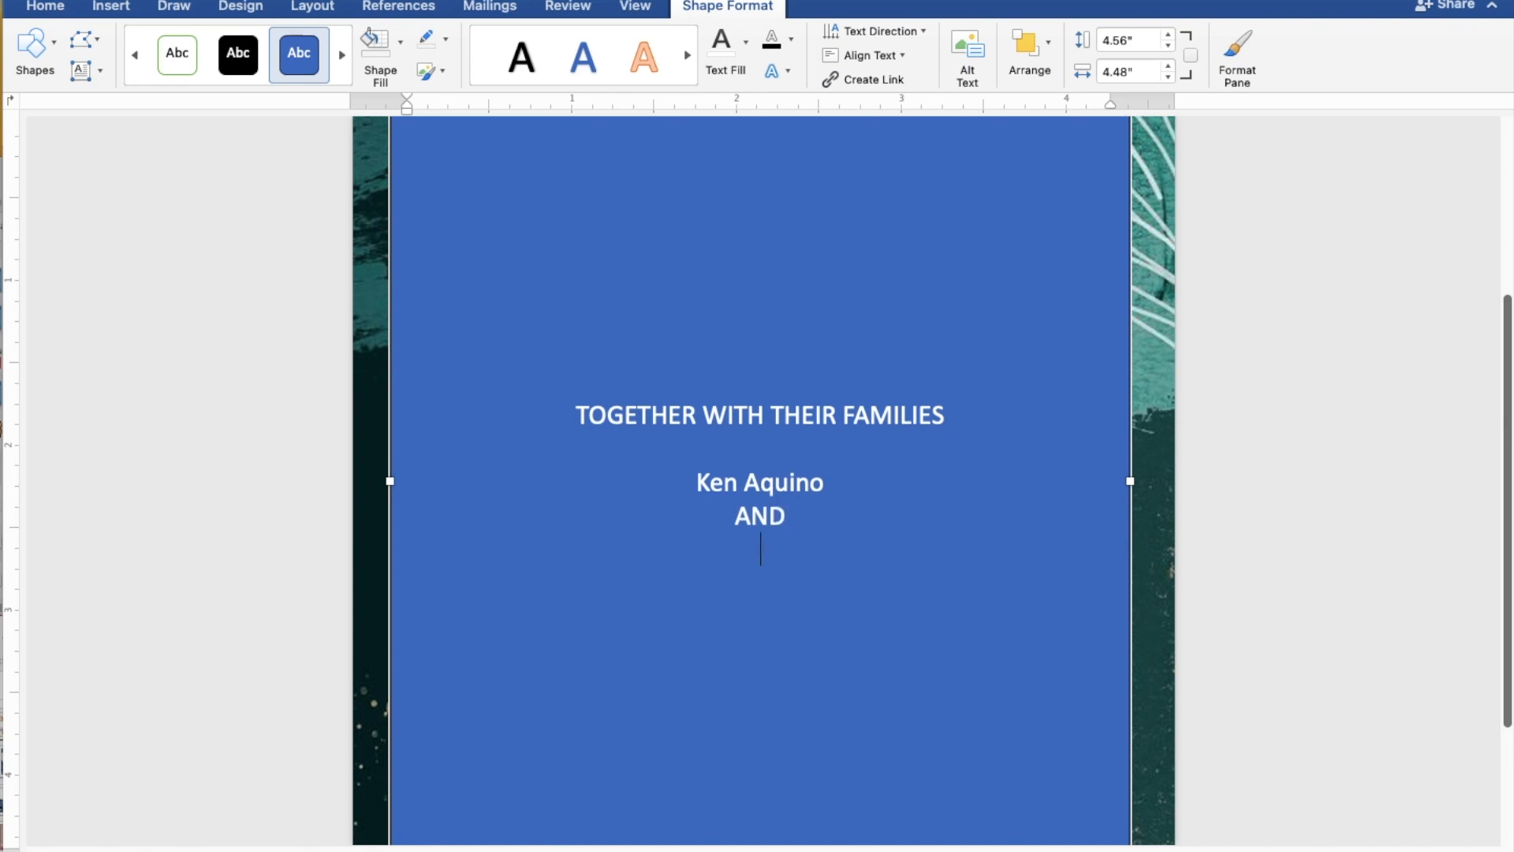
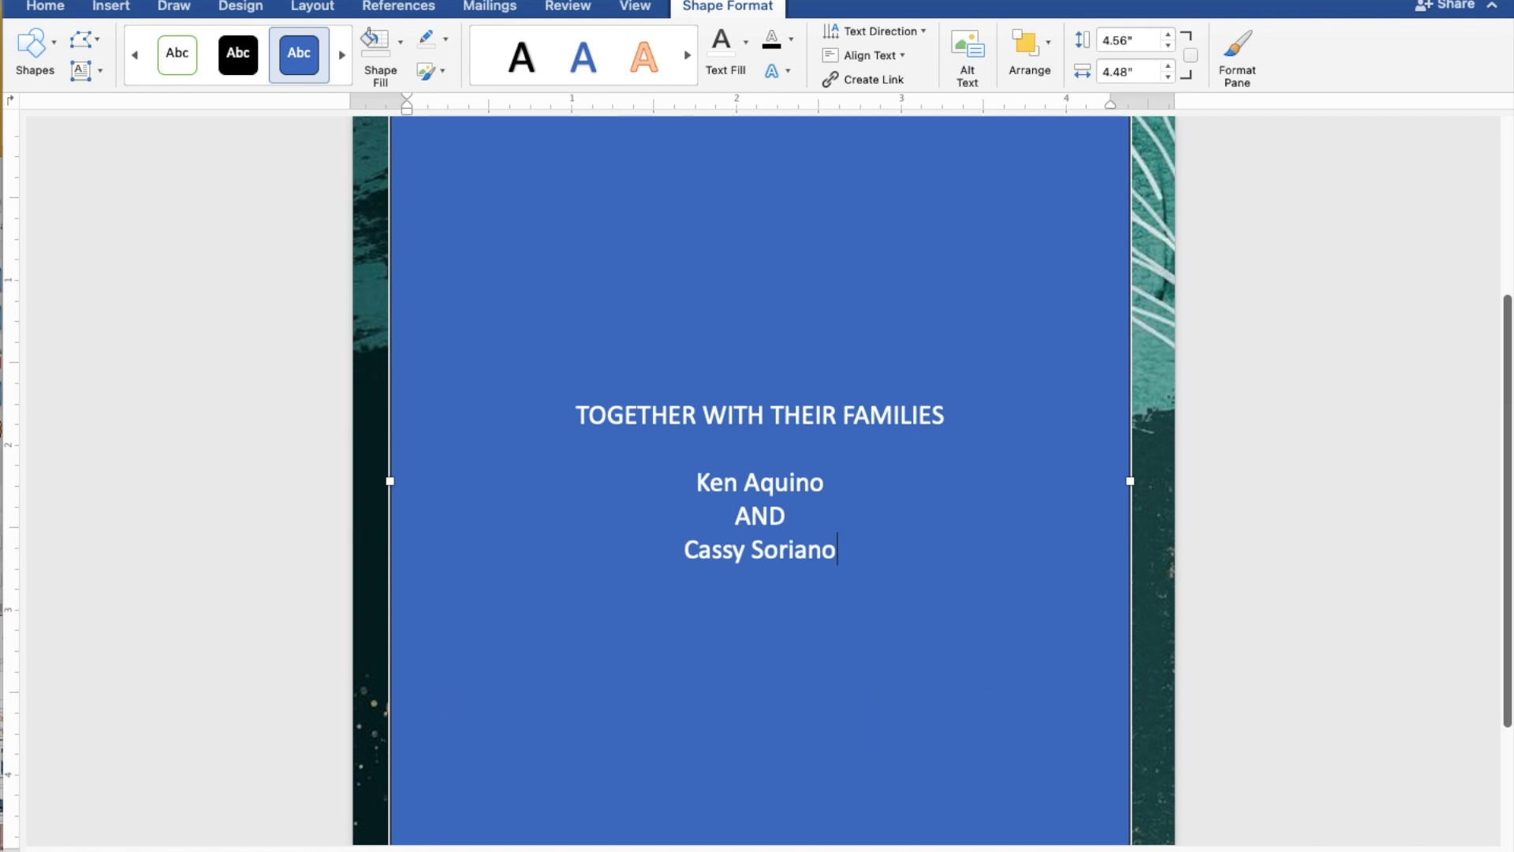
key(Return)
key(Return)
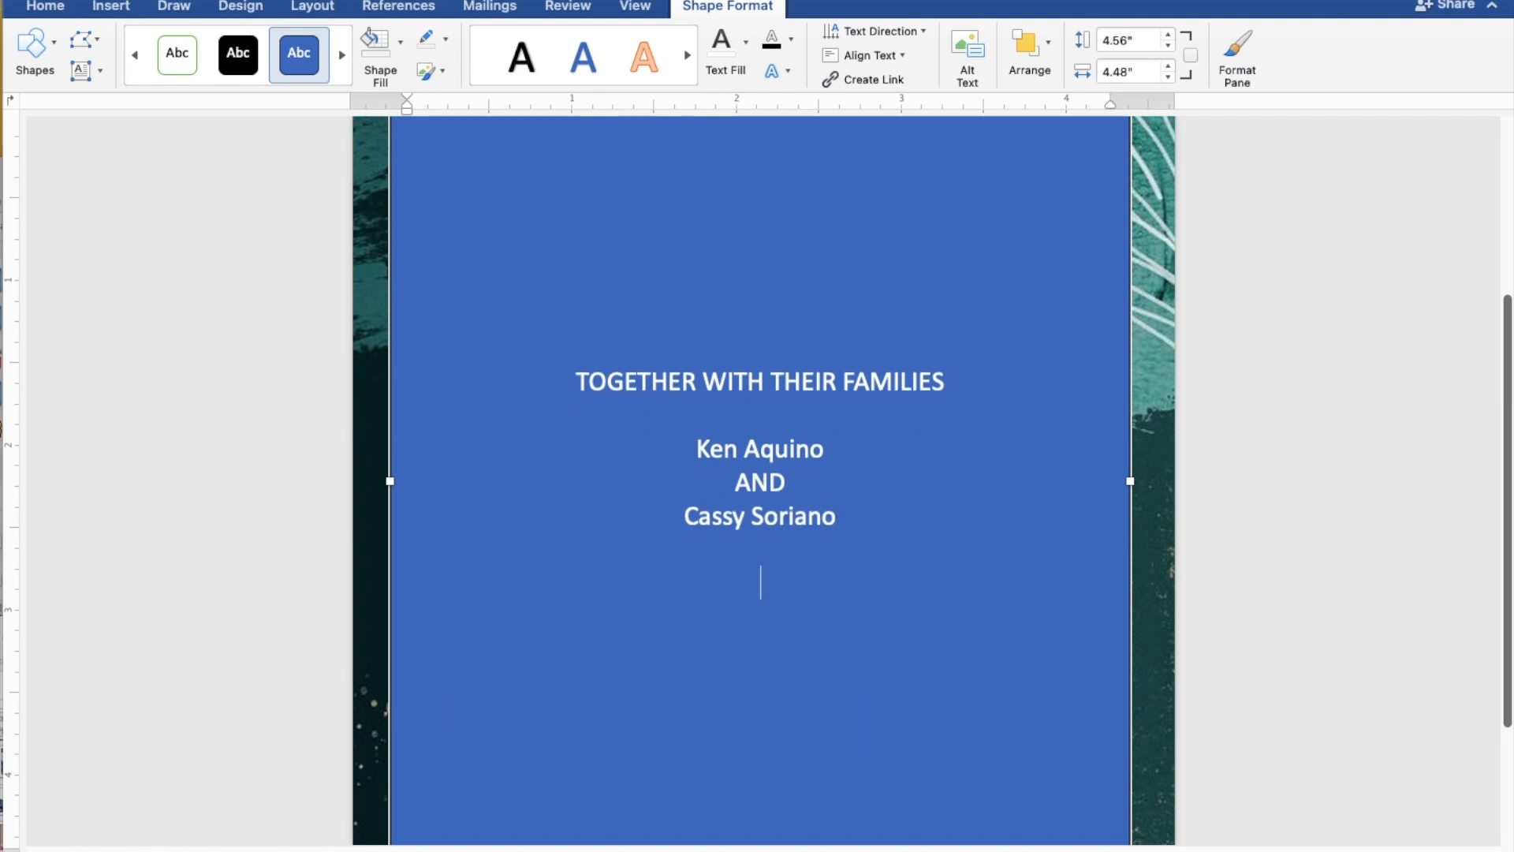
- Type 'REQUEST THE PLEASURE OF YOUR PRESENCE' and 'AS THEY JOYFULLY UNITE IN MARRIAGE' below
text(REQUES)
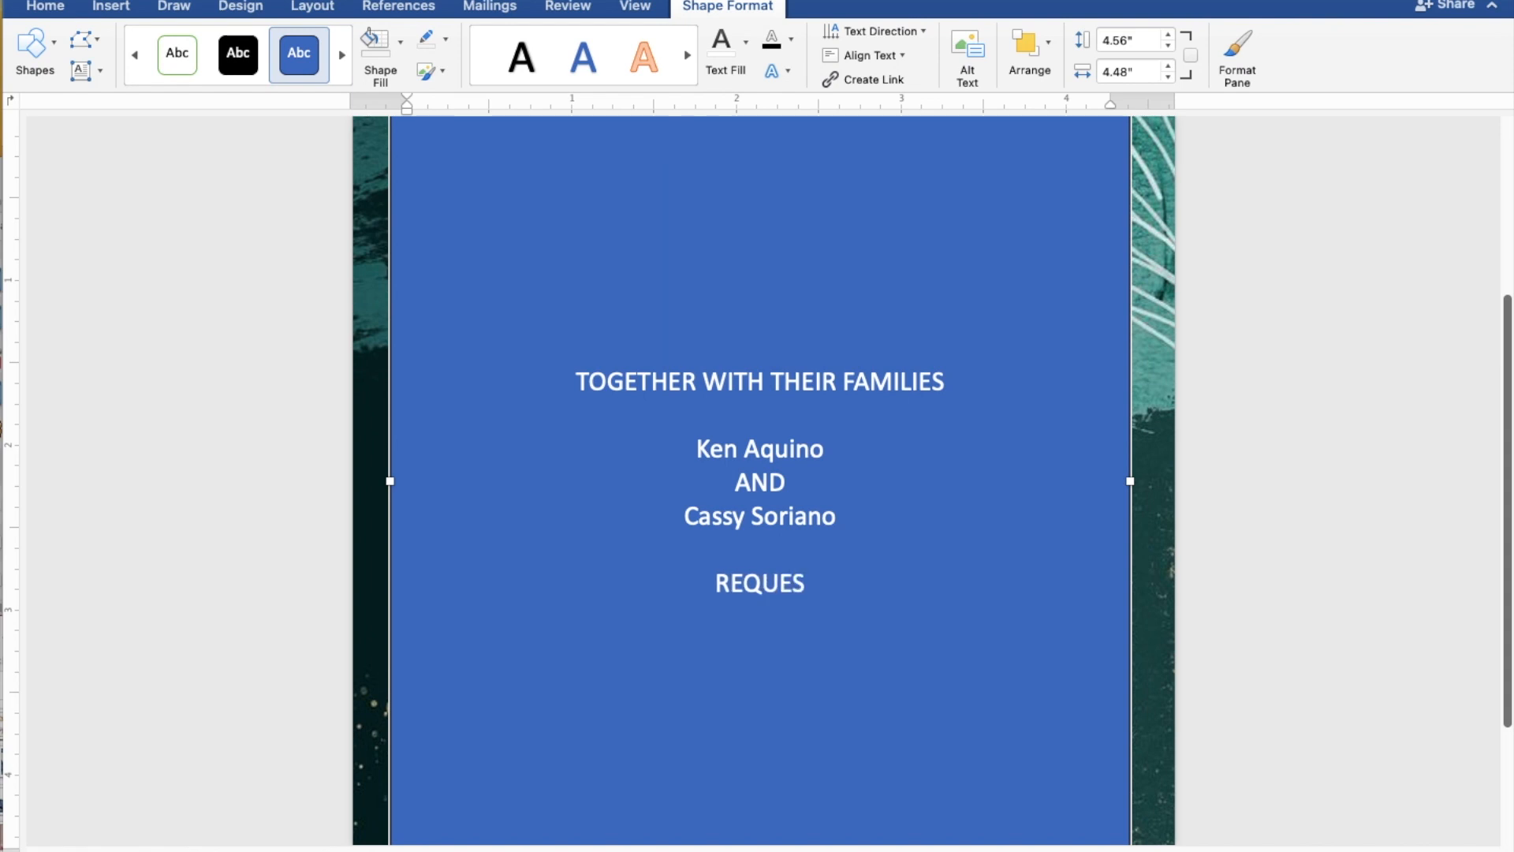
text(T T)
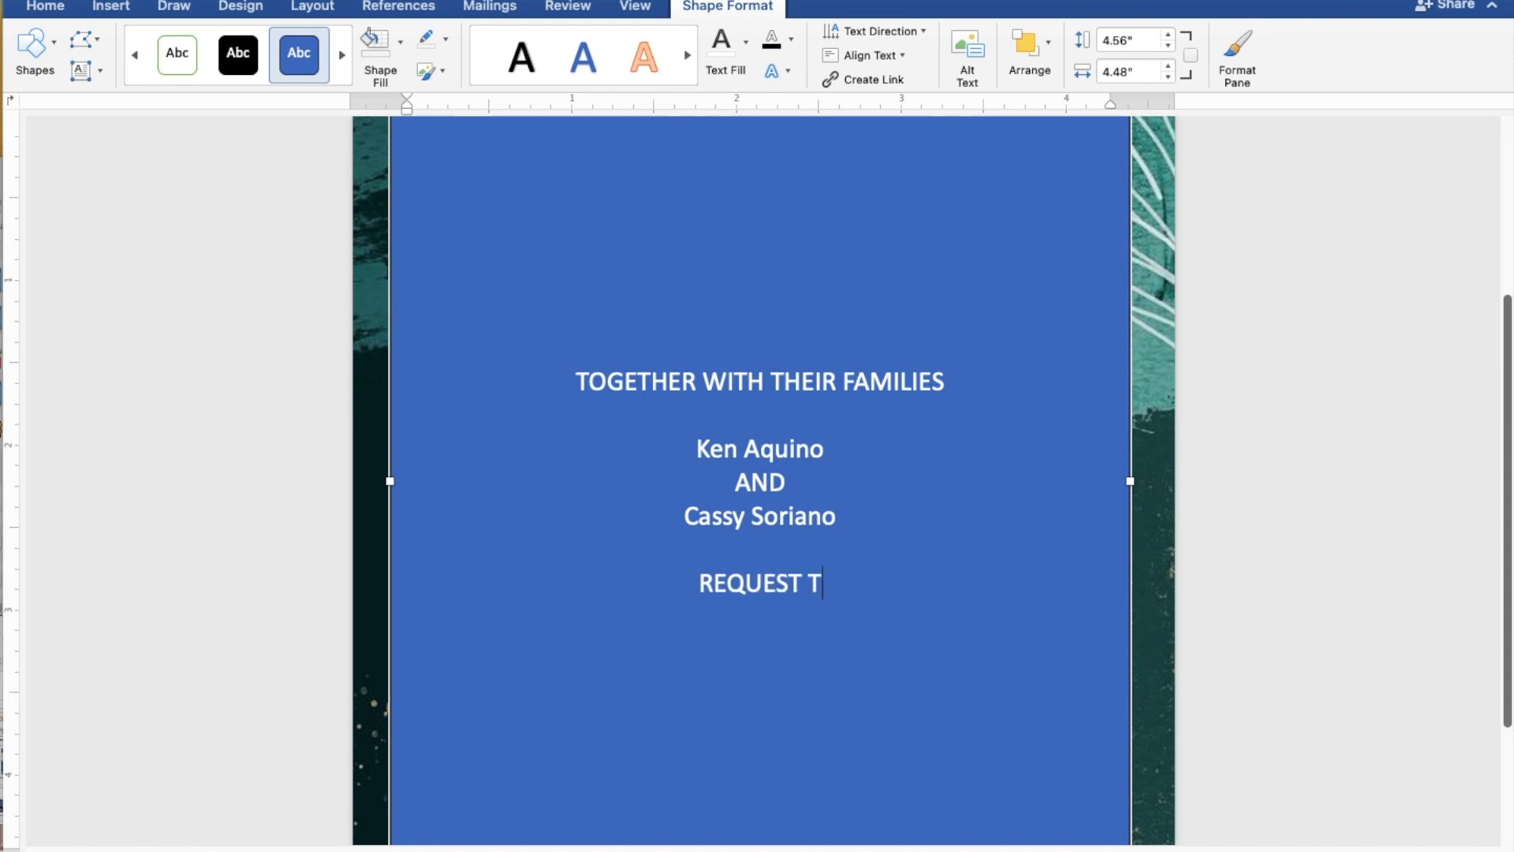
text(HE)
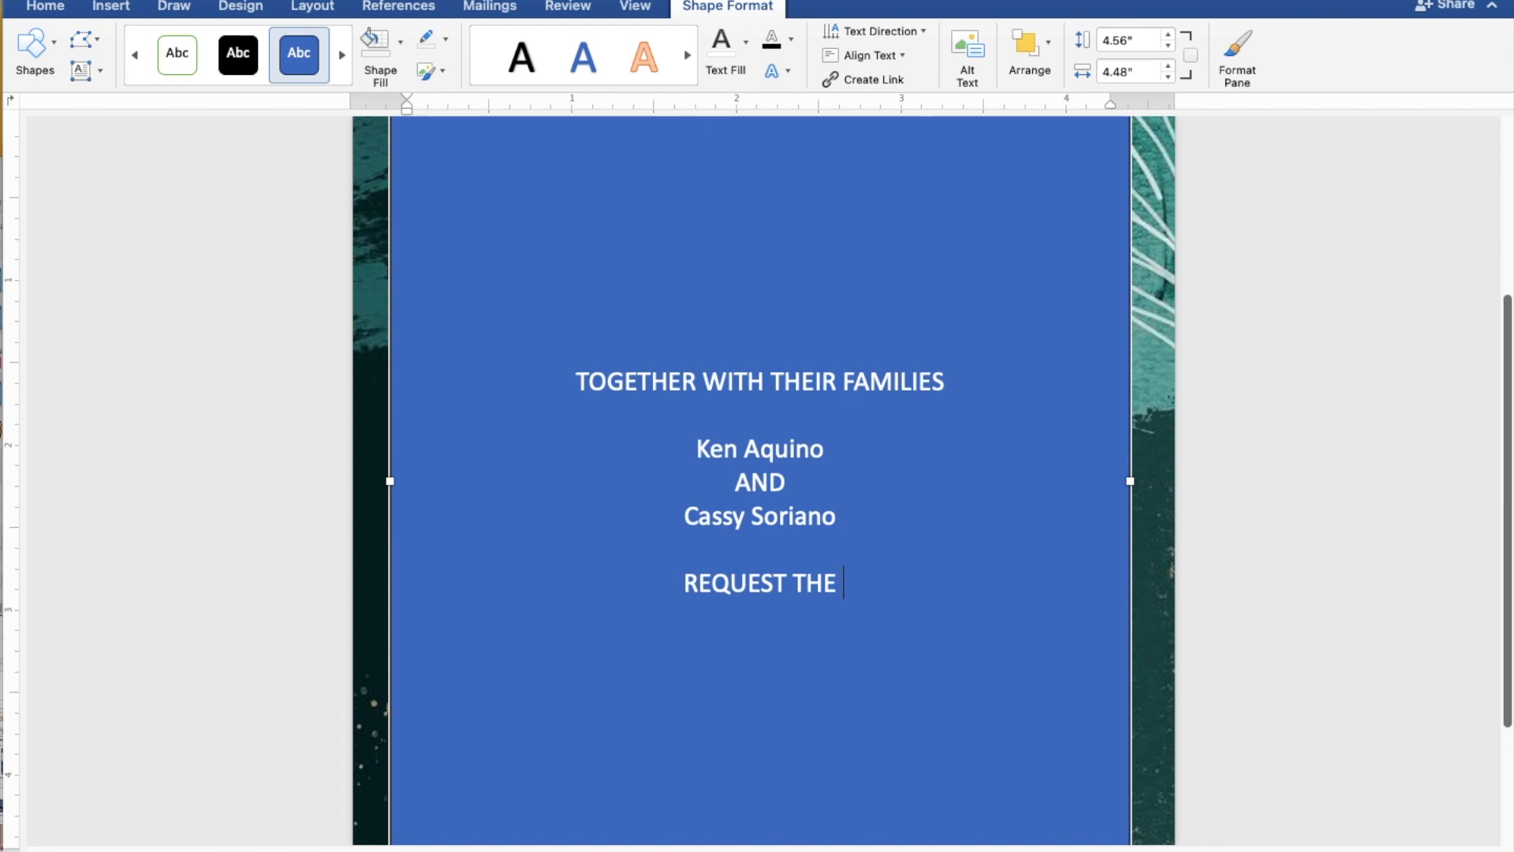
text( PLE)
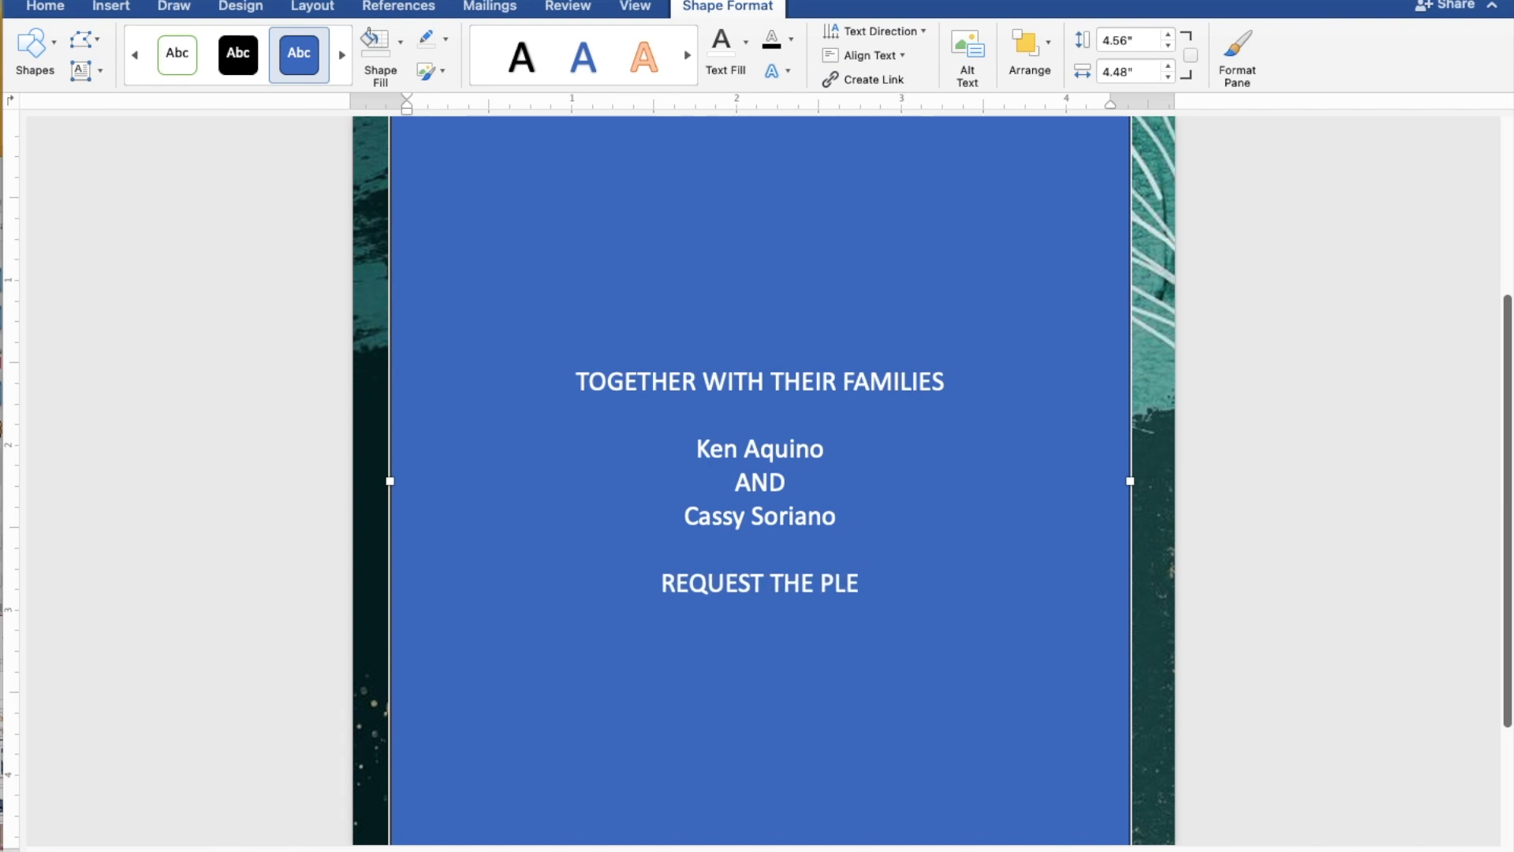
text(ASURE)
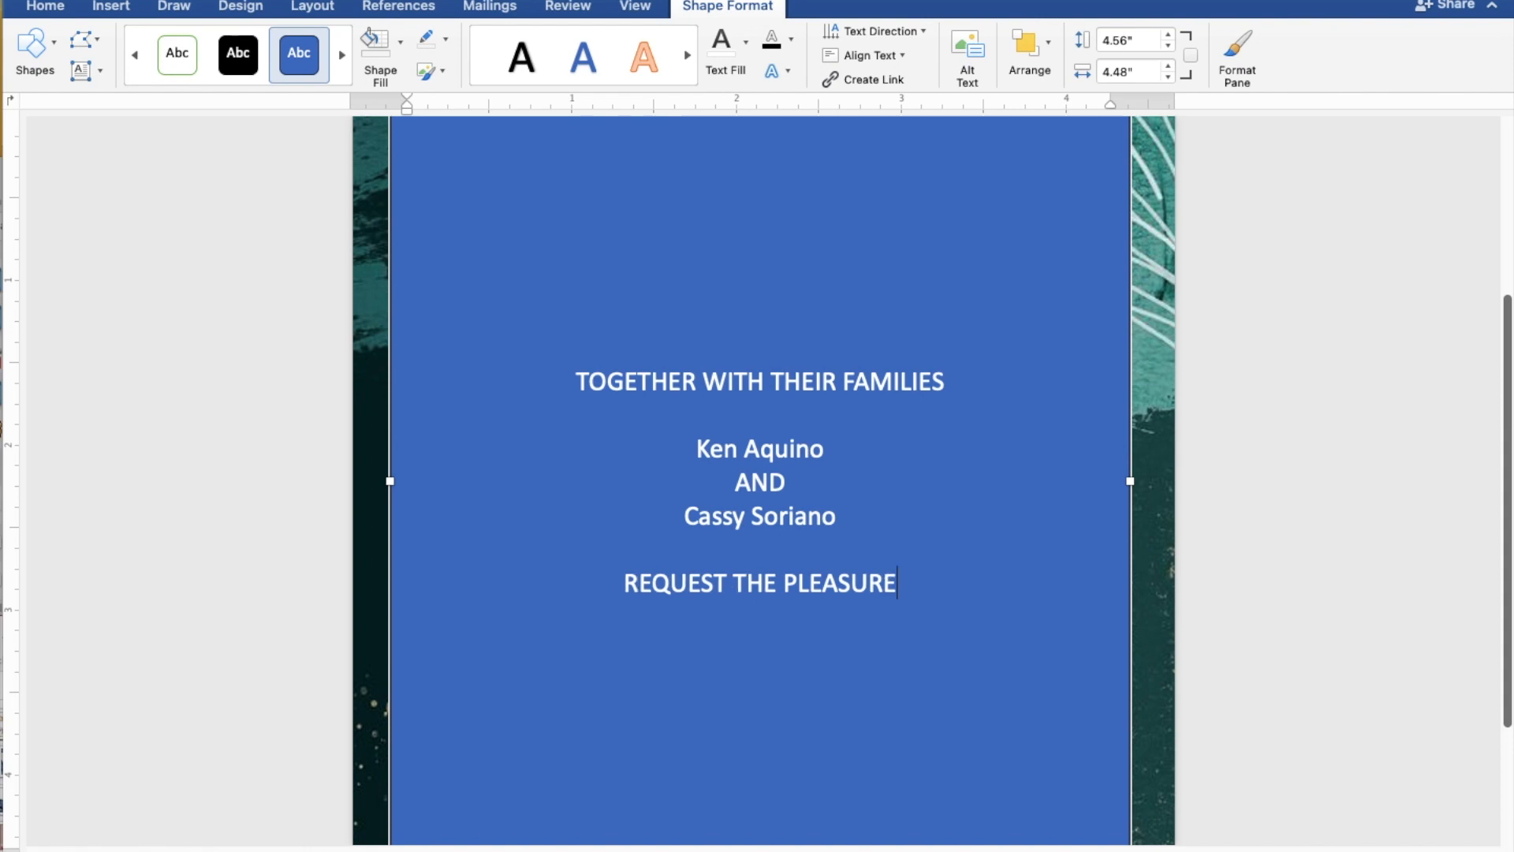
text( OF)
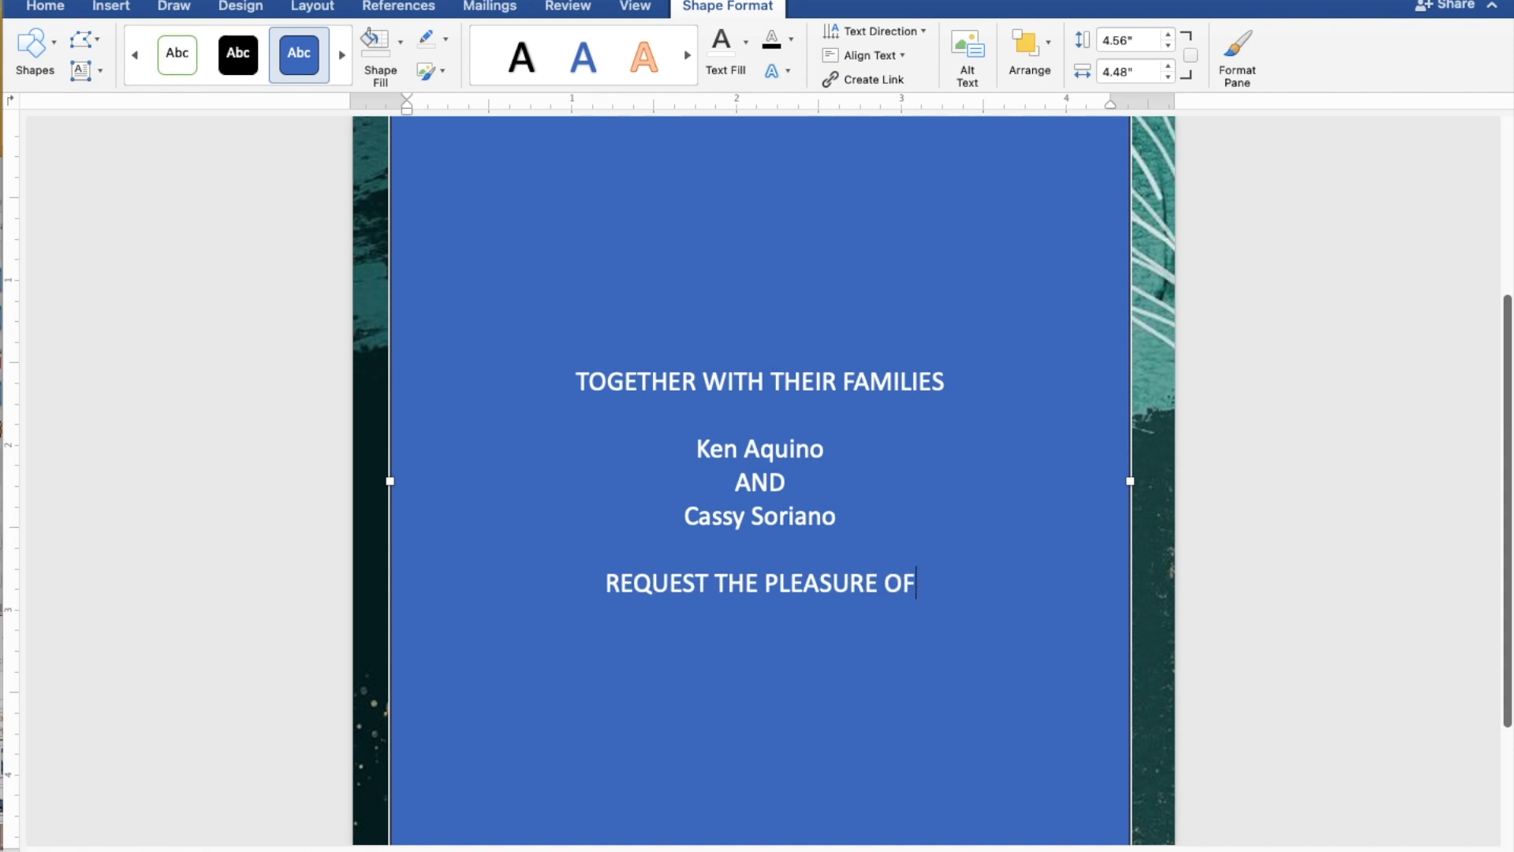
text( YO)
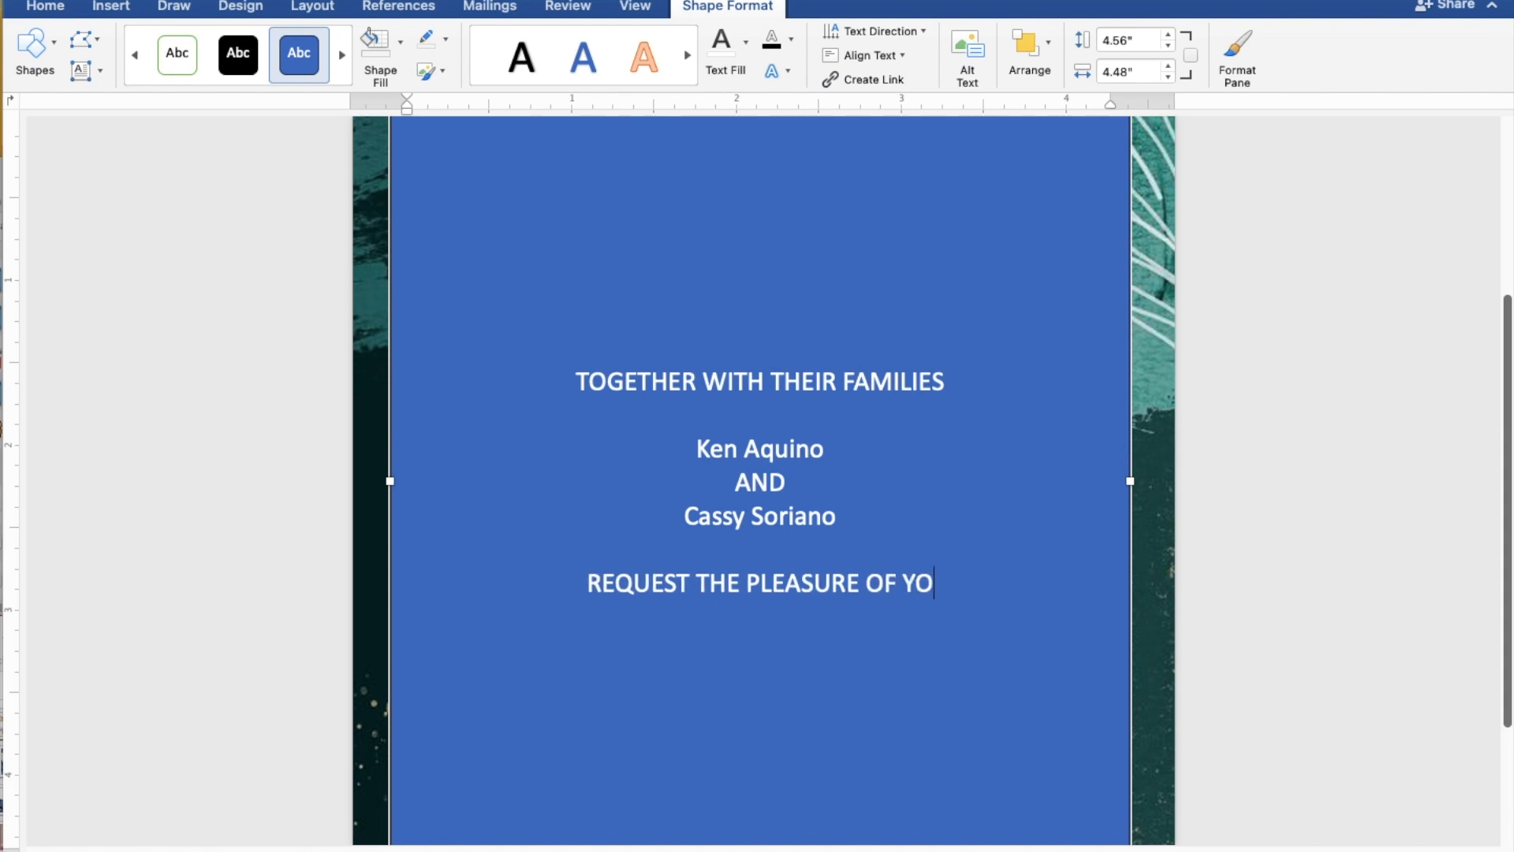
text(UR P)
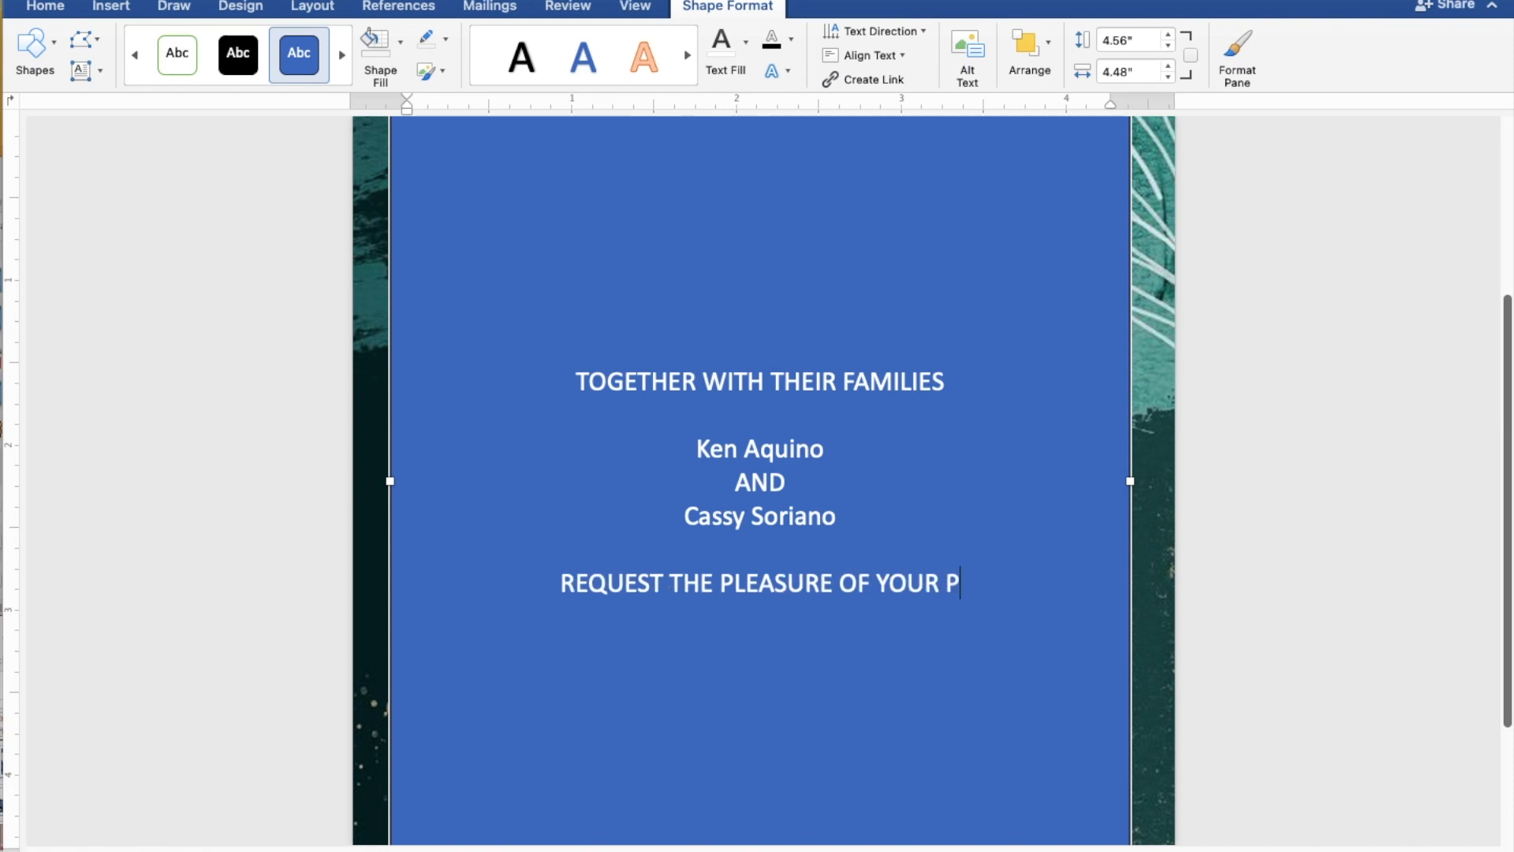
text(RESENCE)
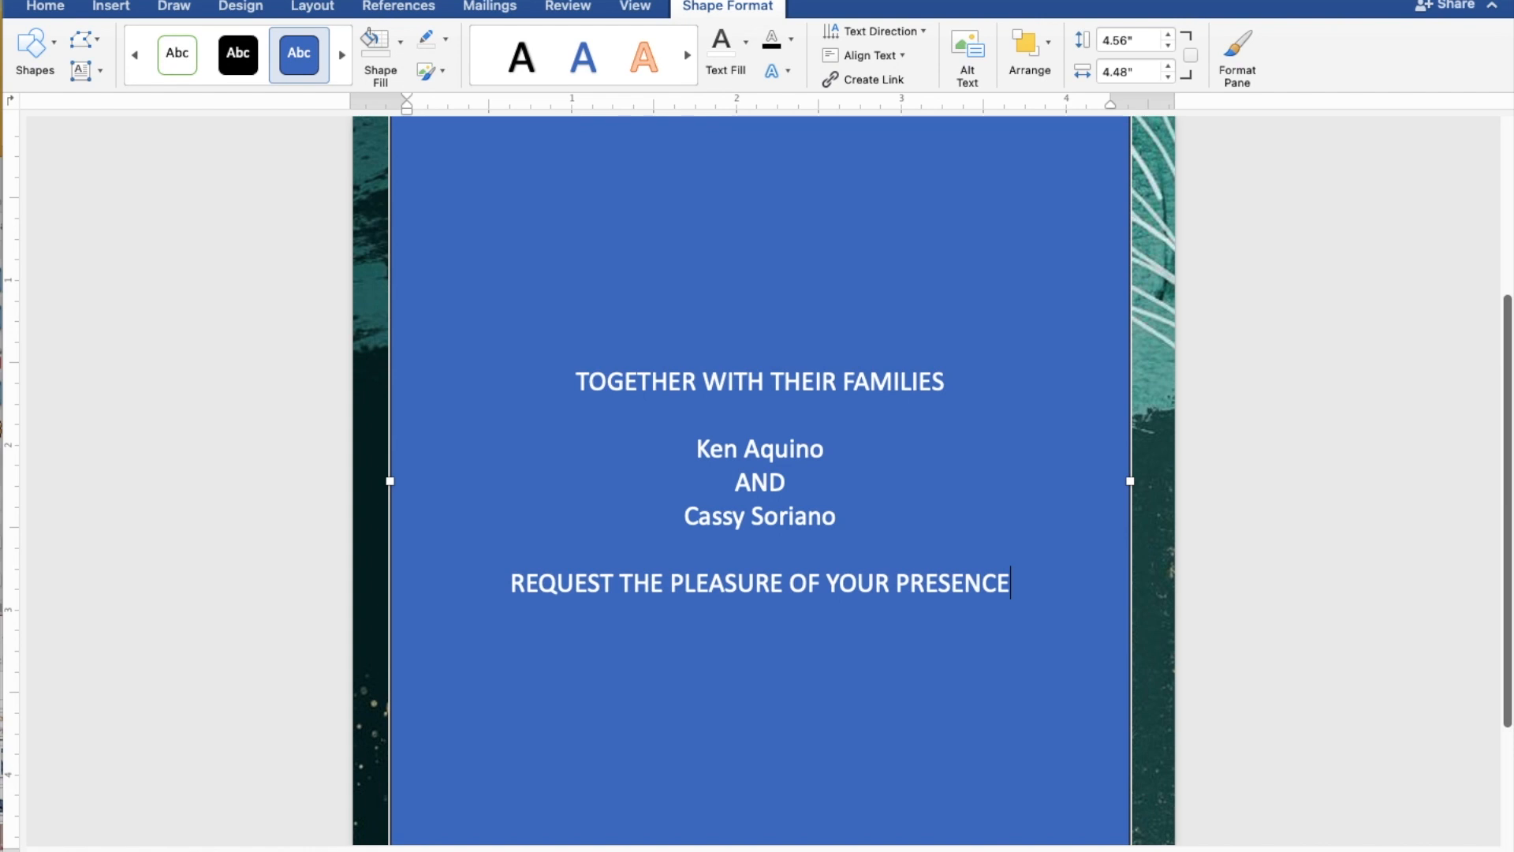
key(Return)
text(AS)
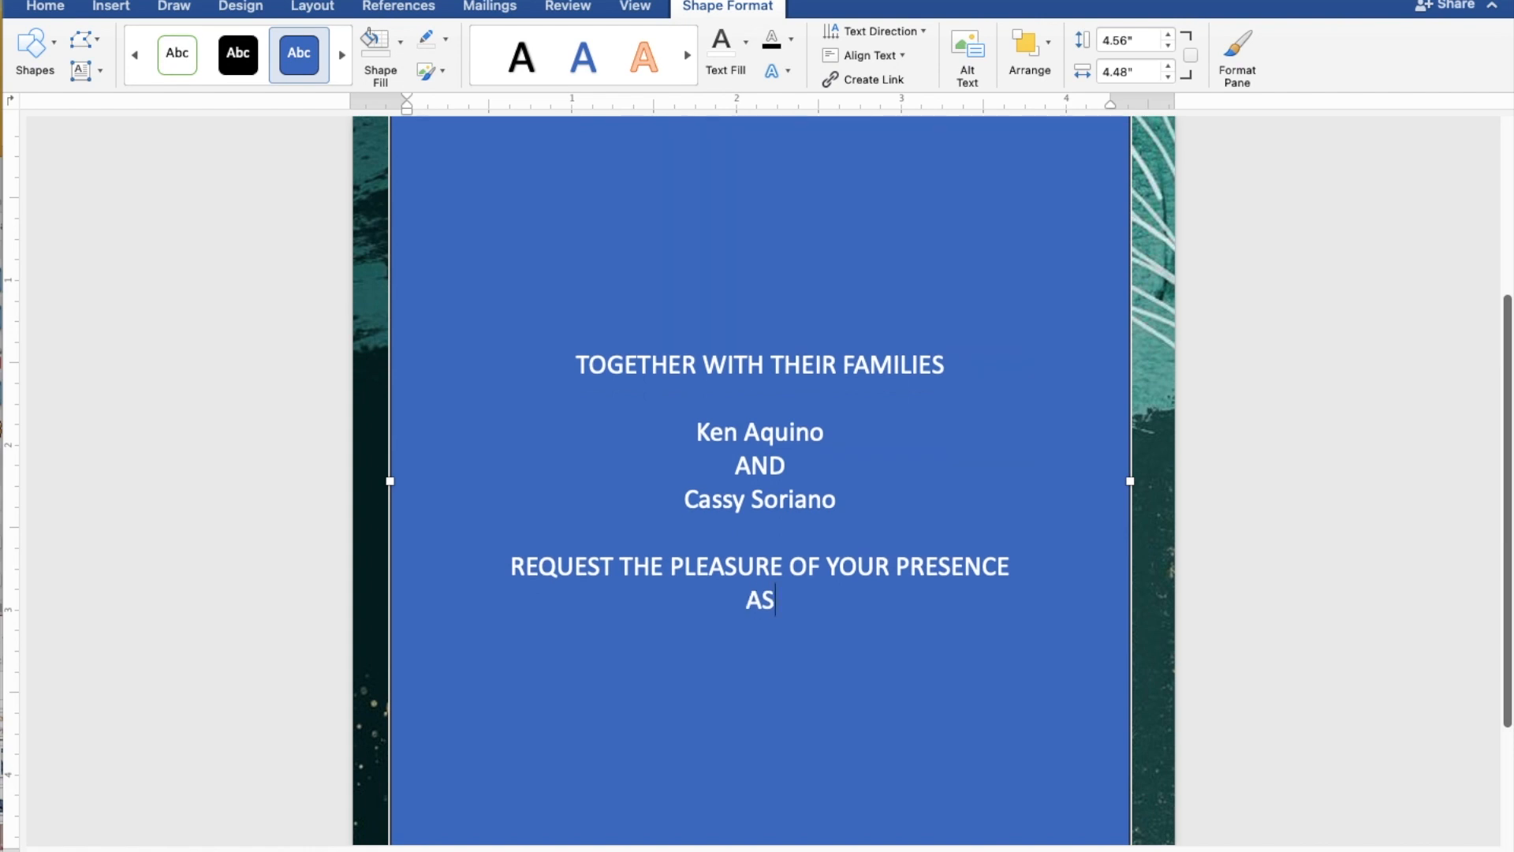
text( THE)
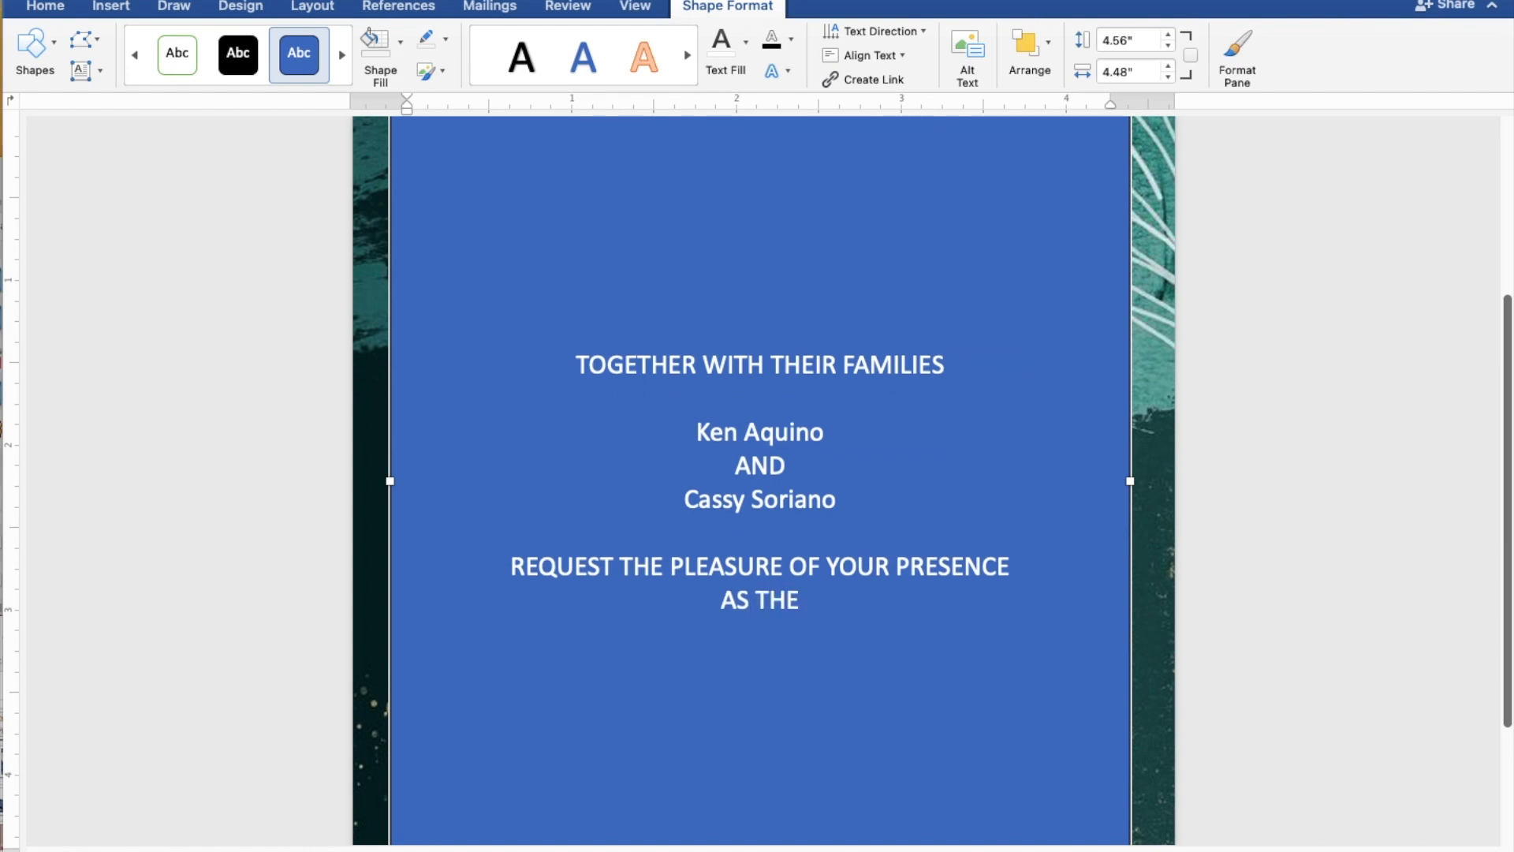
text(Y JOY)
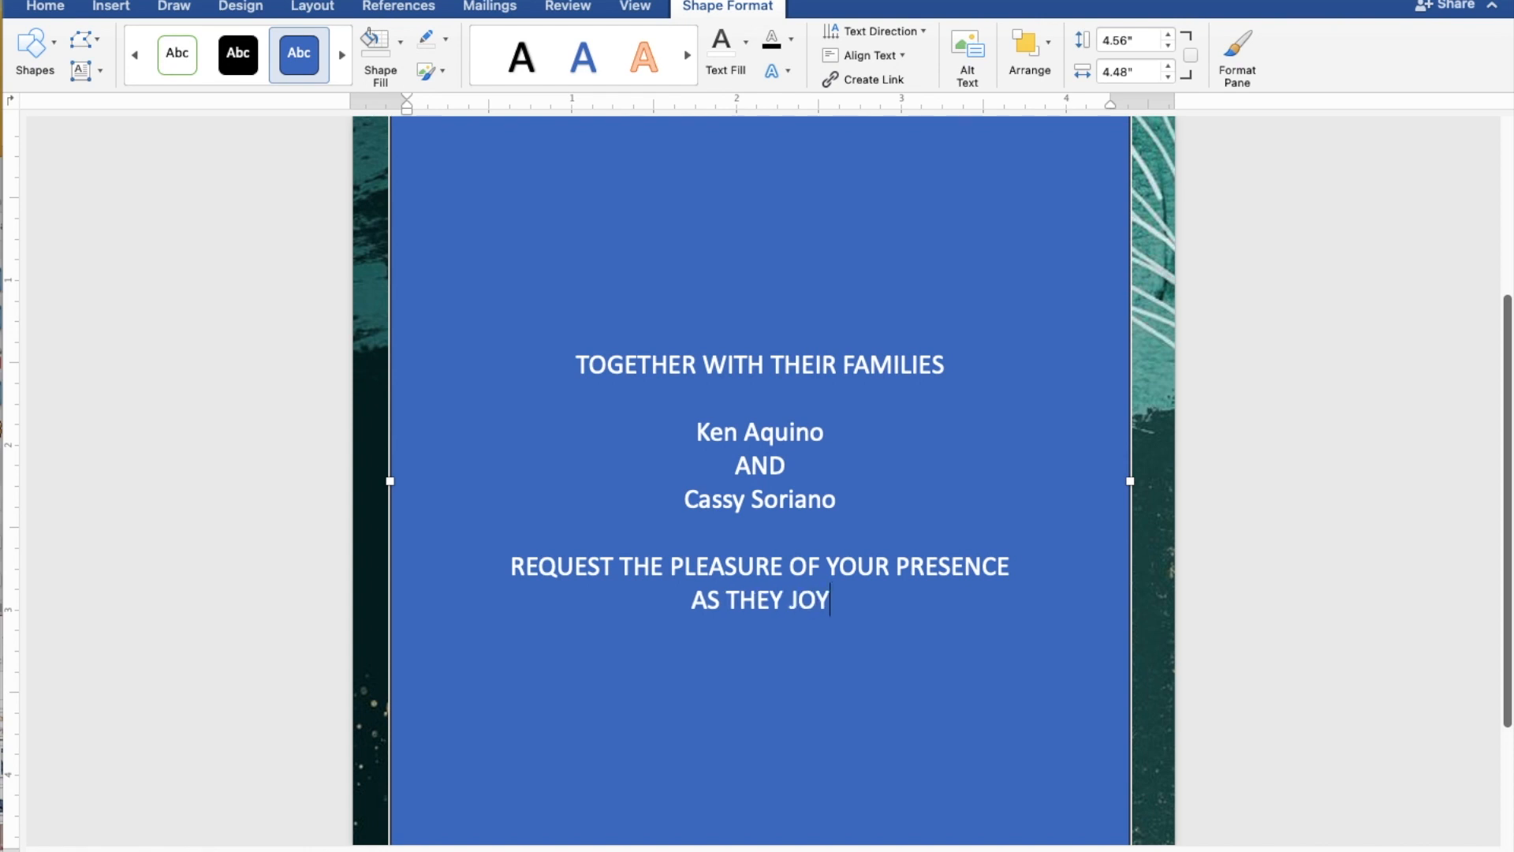
text(FULL)
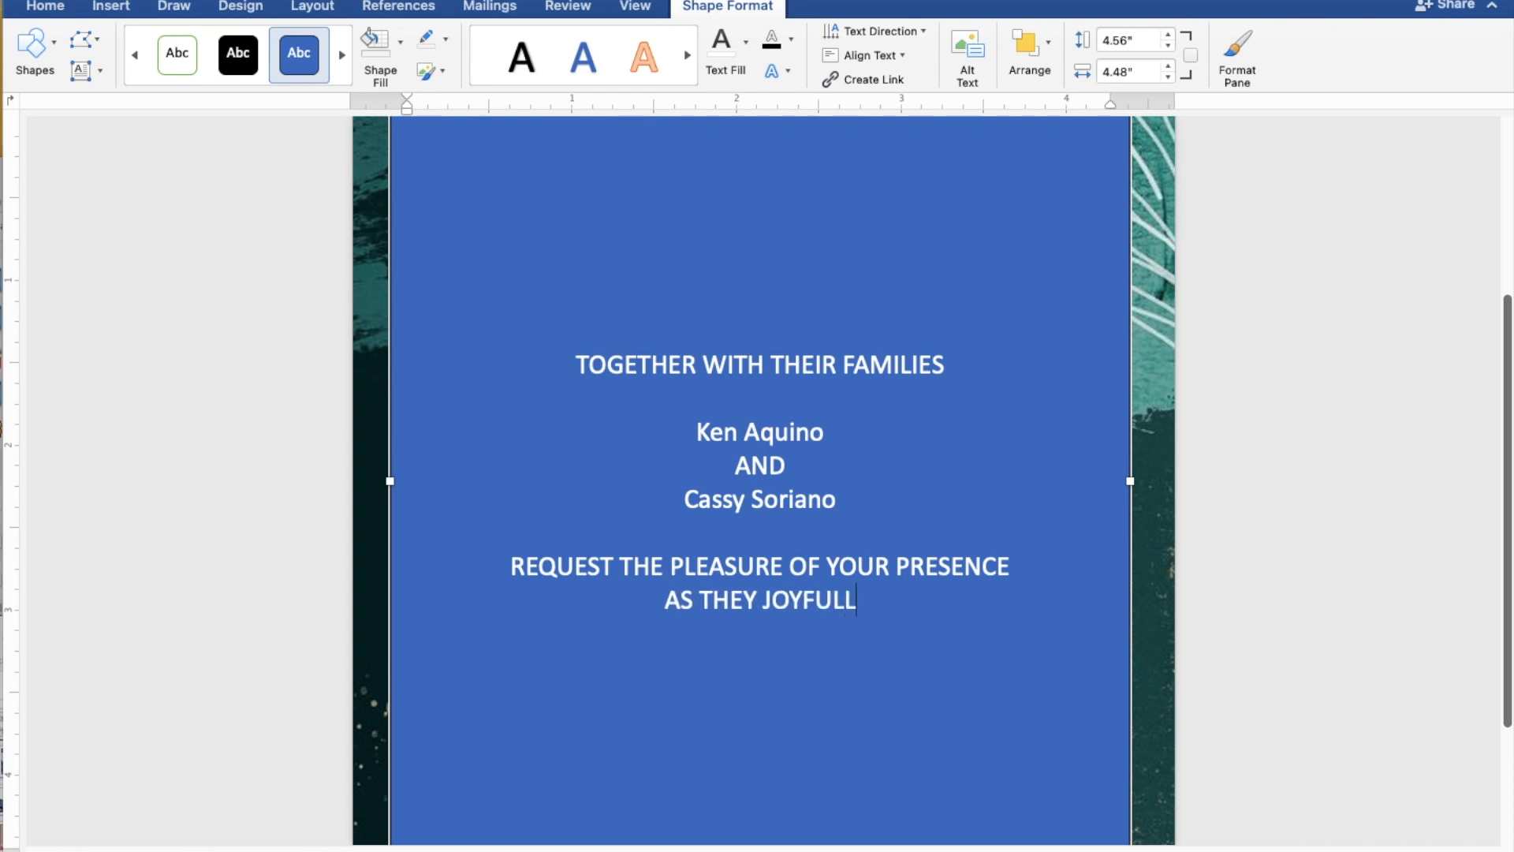
text(Y UNITE)
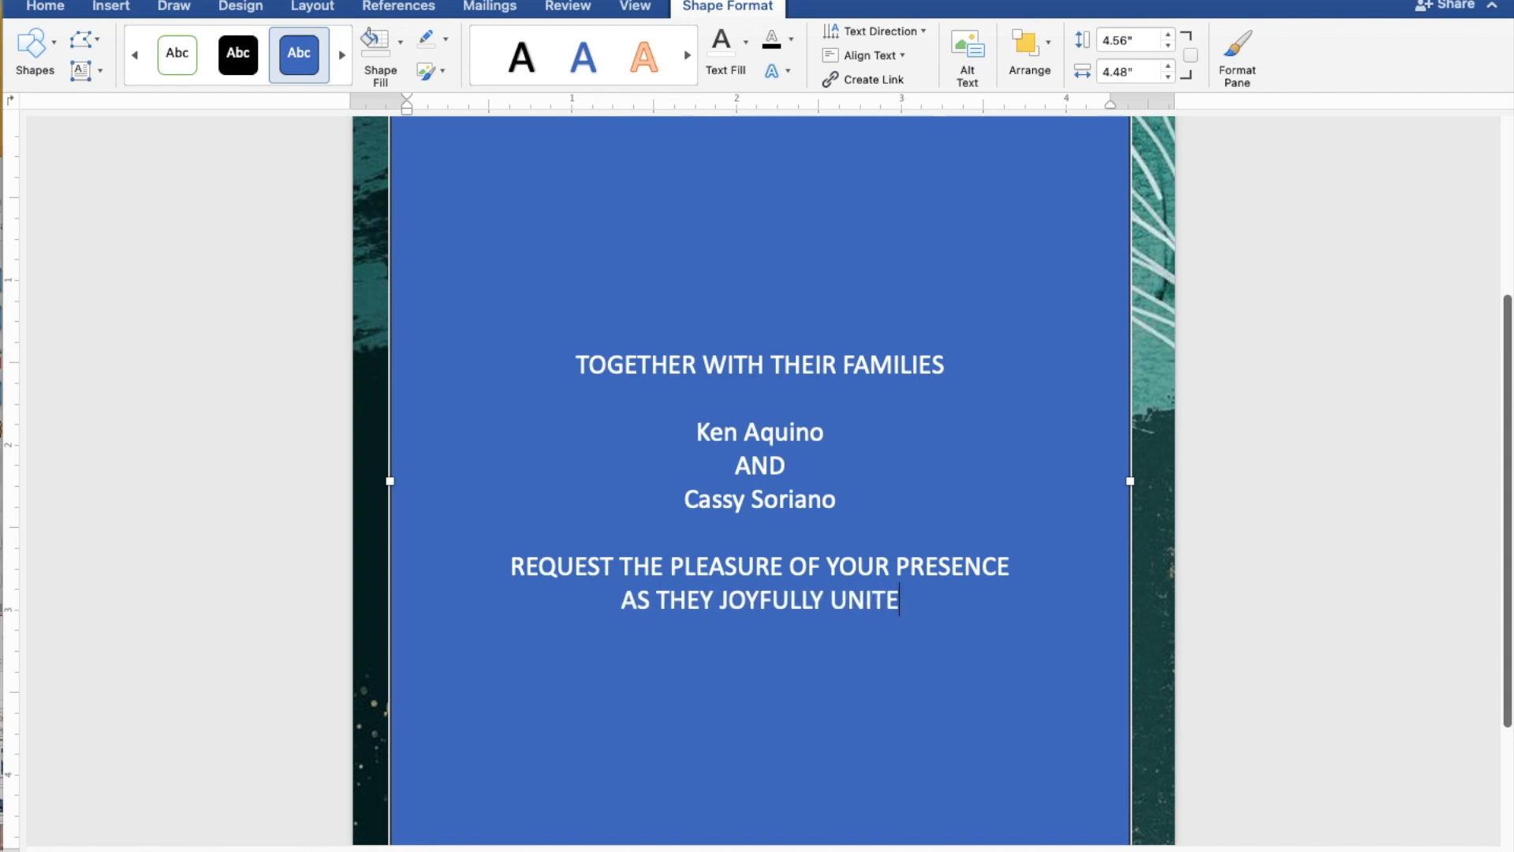
text( IN )
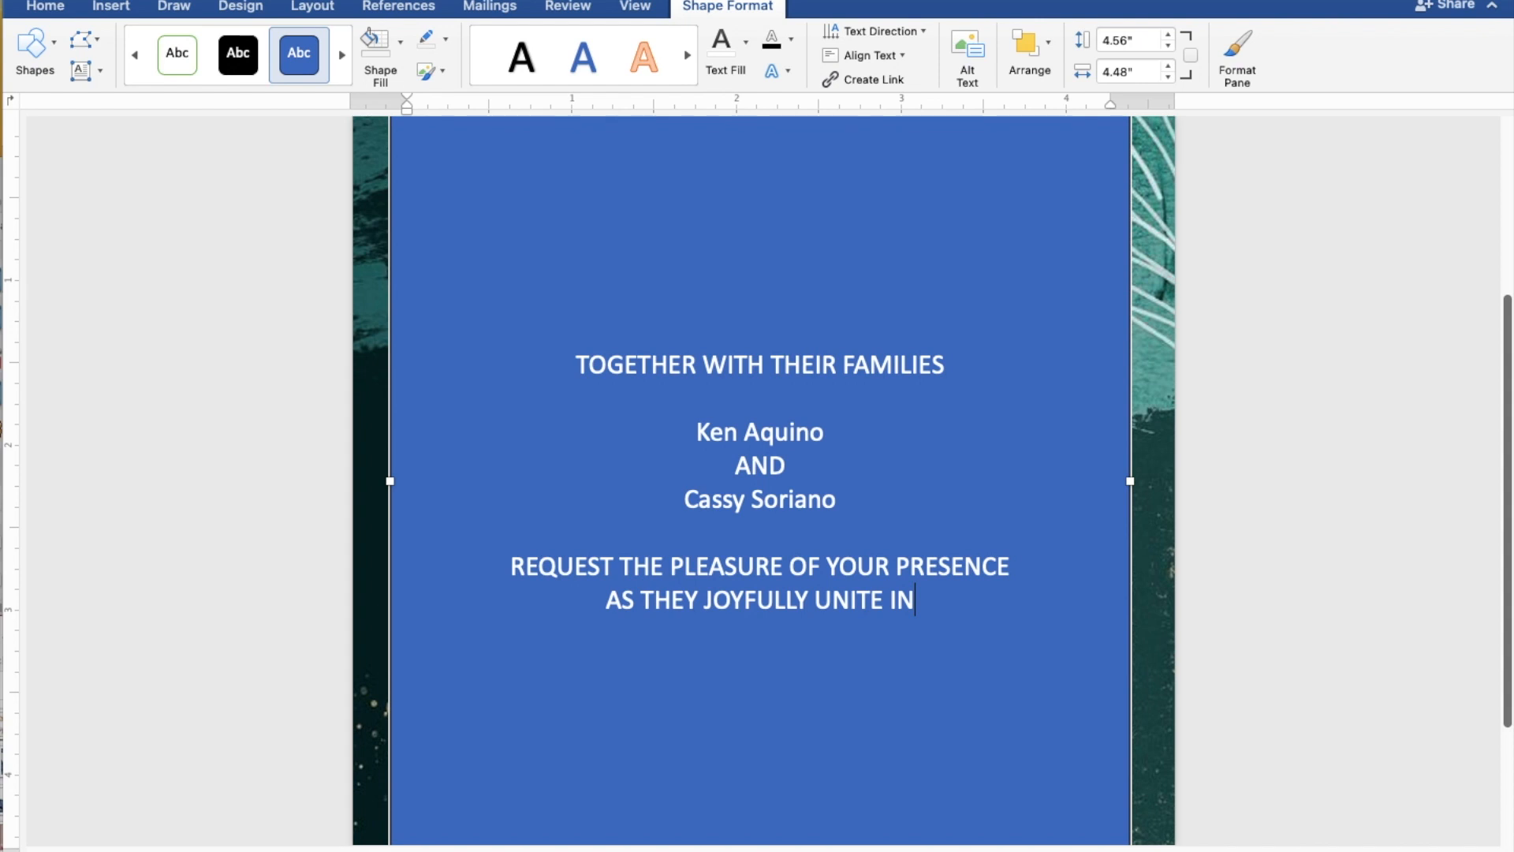
text(MAR)
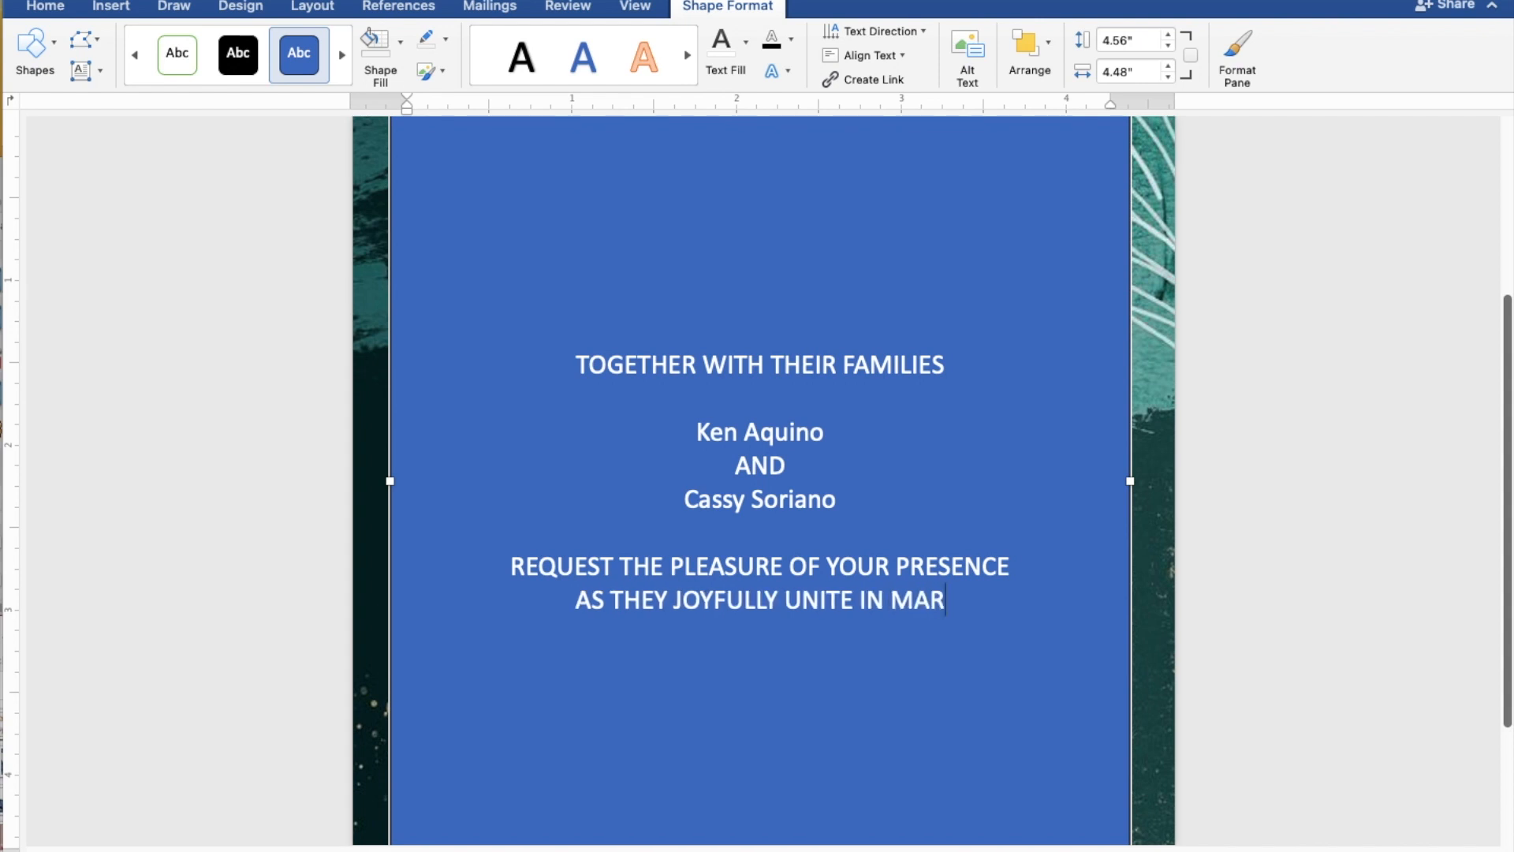
text(RIA)
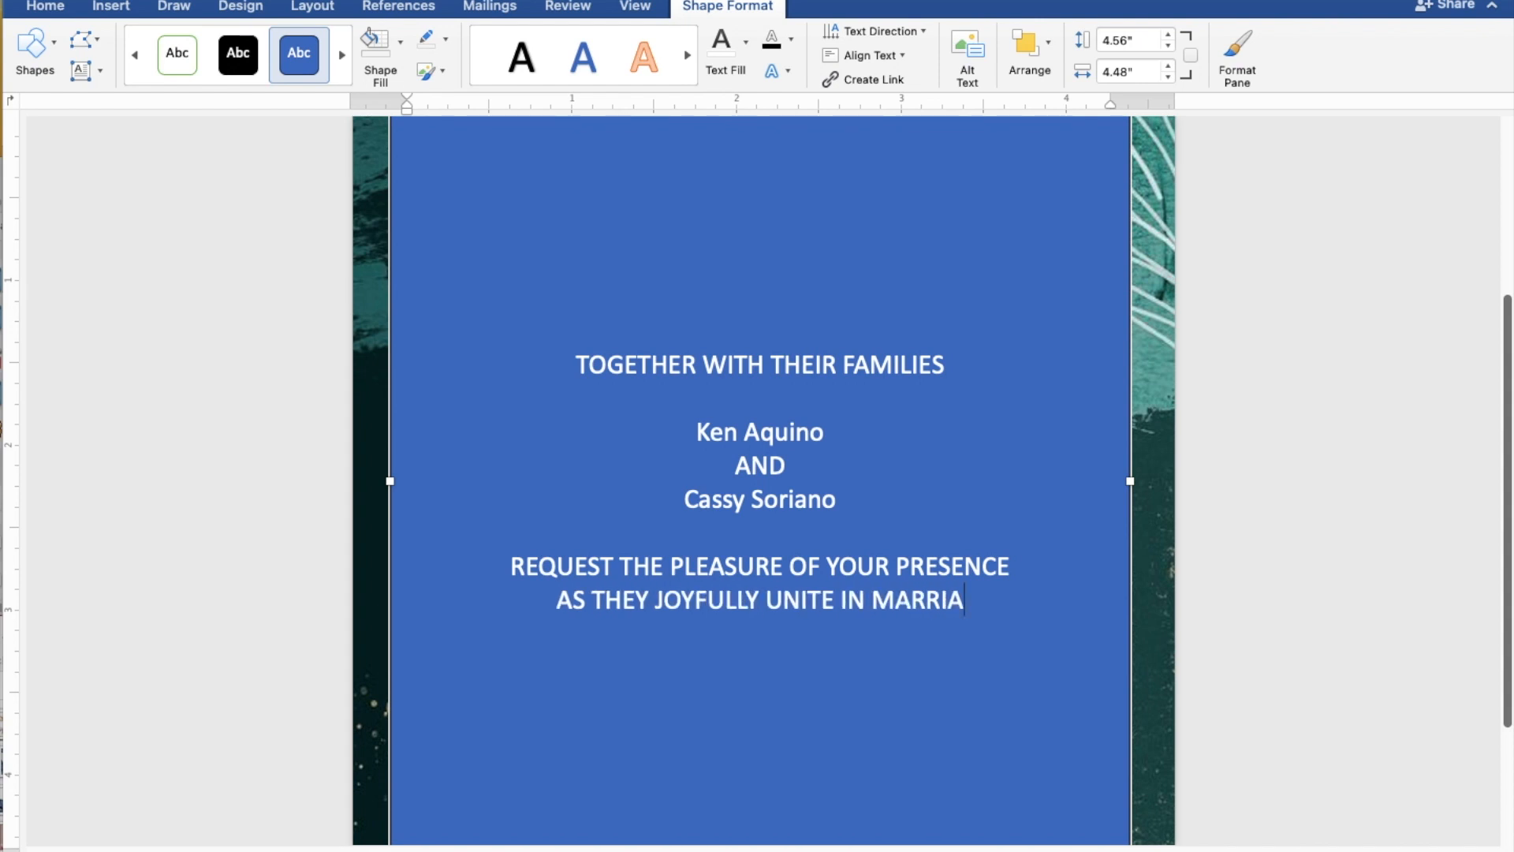
text(GE)
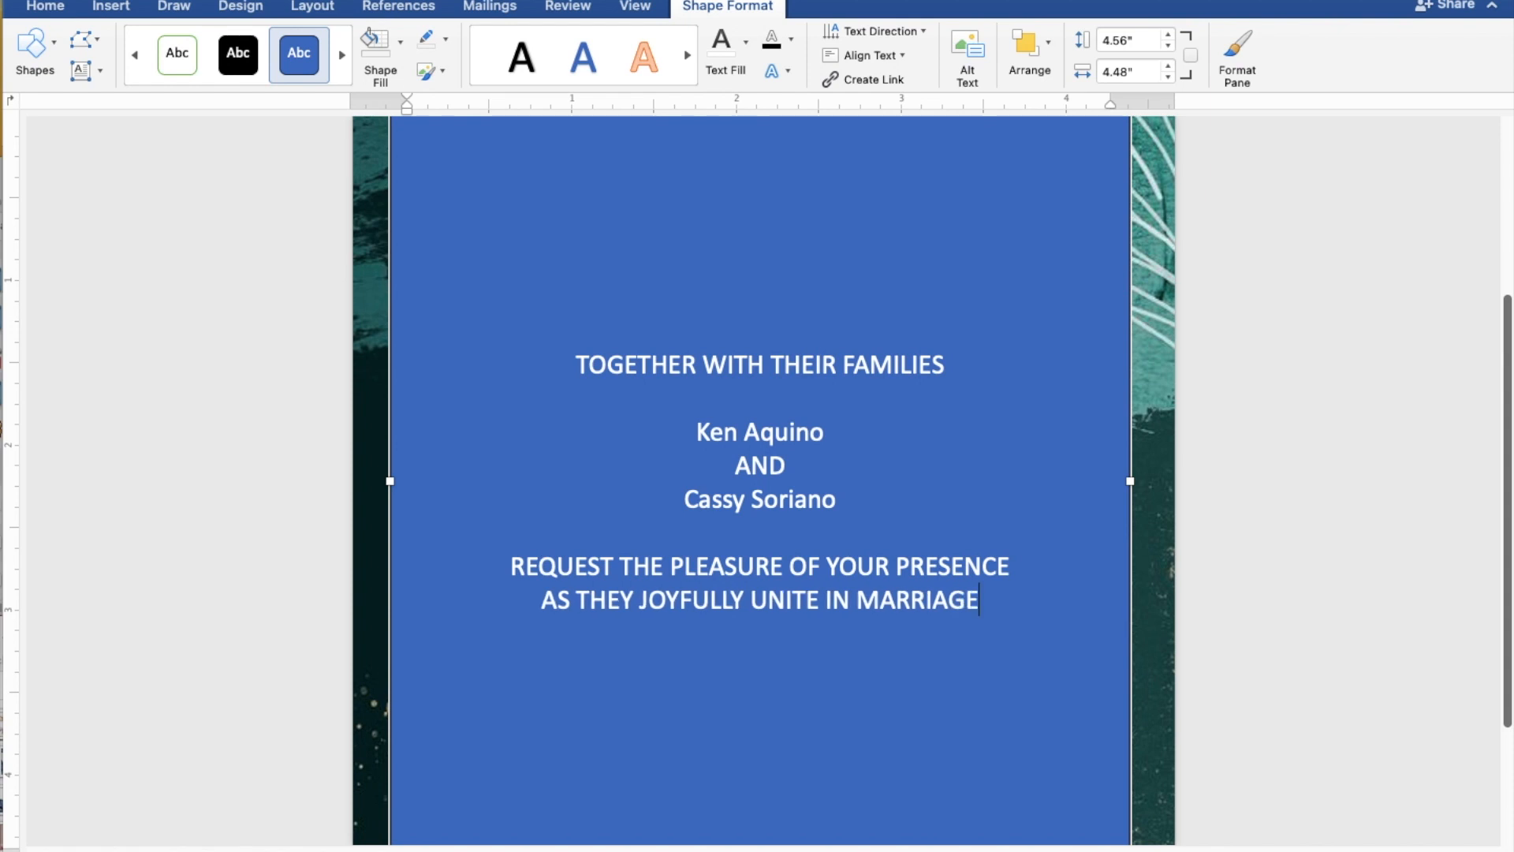
key(Return)
key(Return)
- Type the lines 'SUNDAY', 'JULY 30, 2023', '10:00 IN THE MORNING' and 'ST. THOMAS AQUINAS PARISH CHURCH'
text(S)
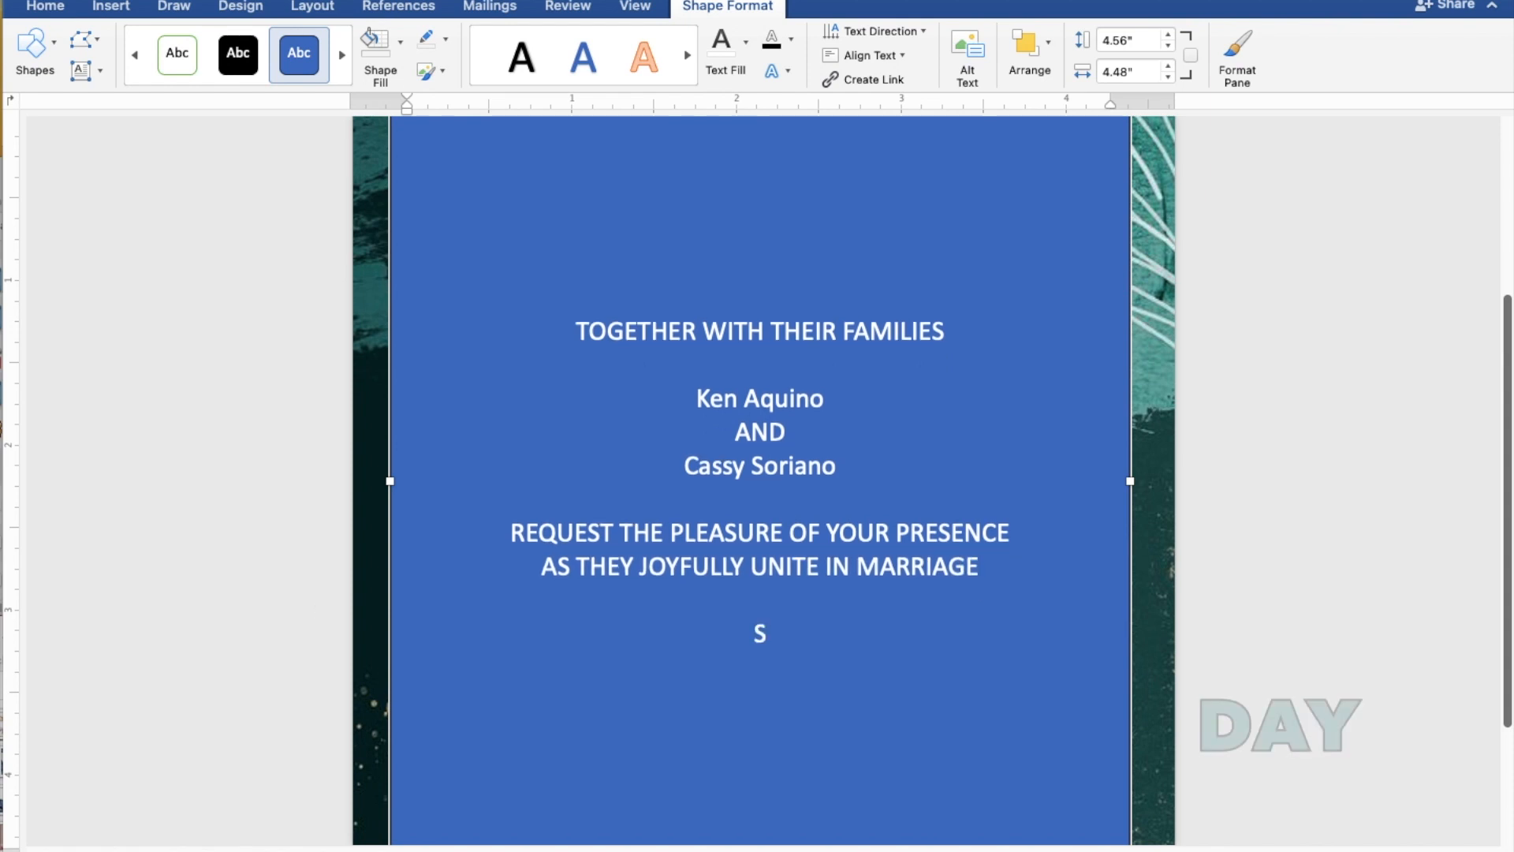
text(UNDAY)
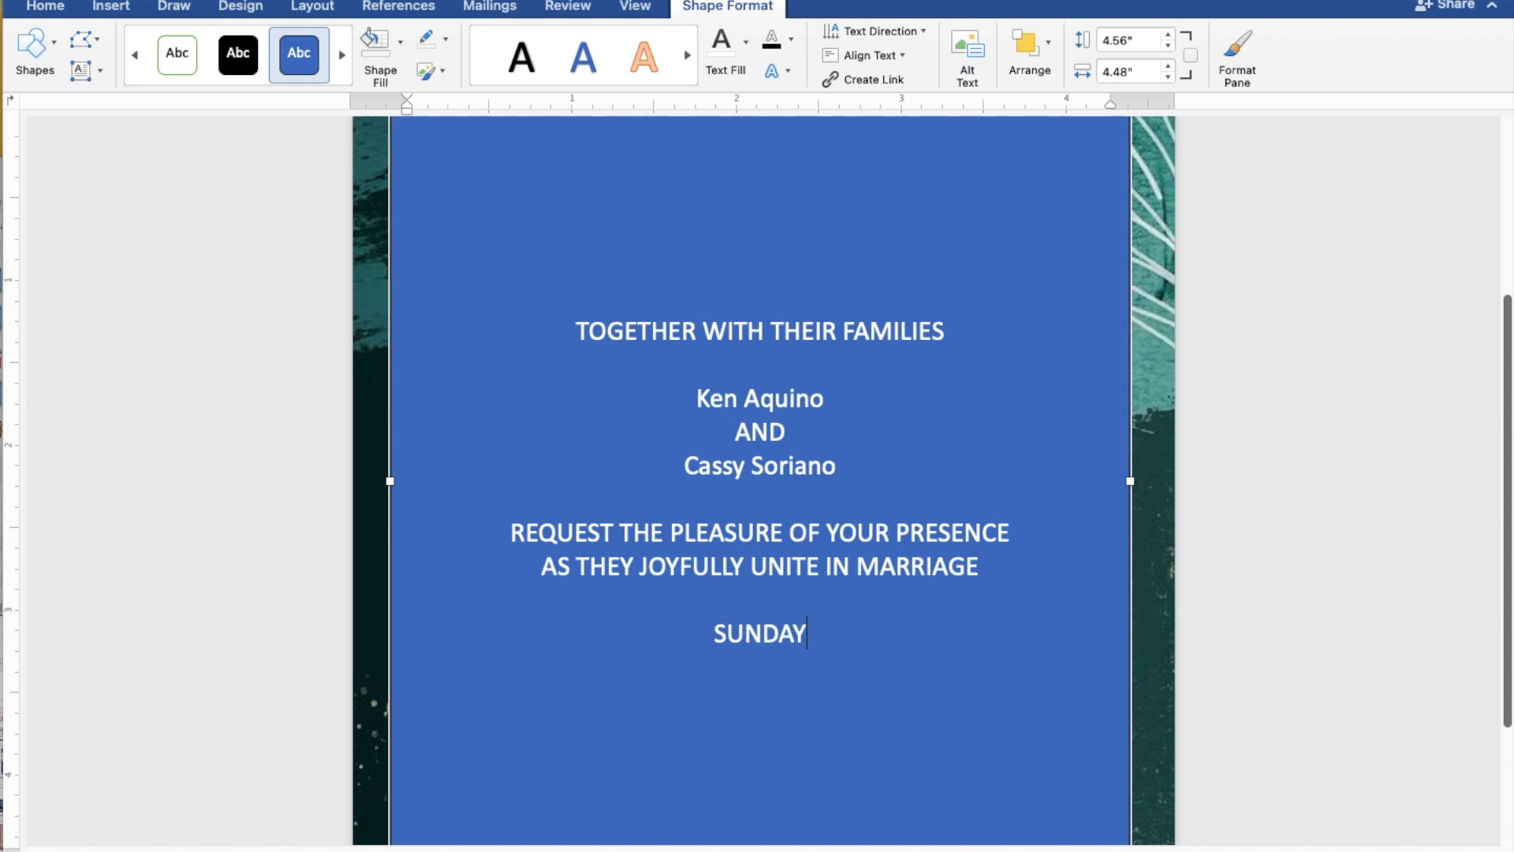
key(Return)
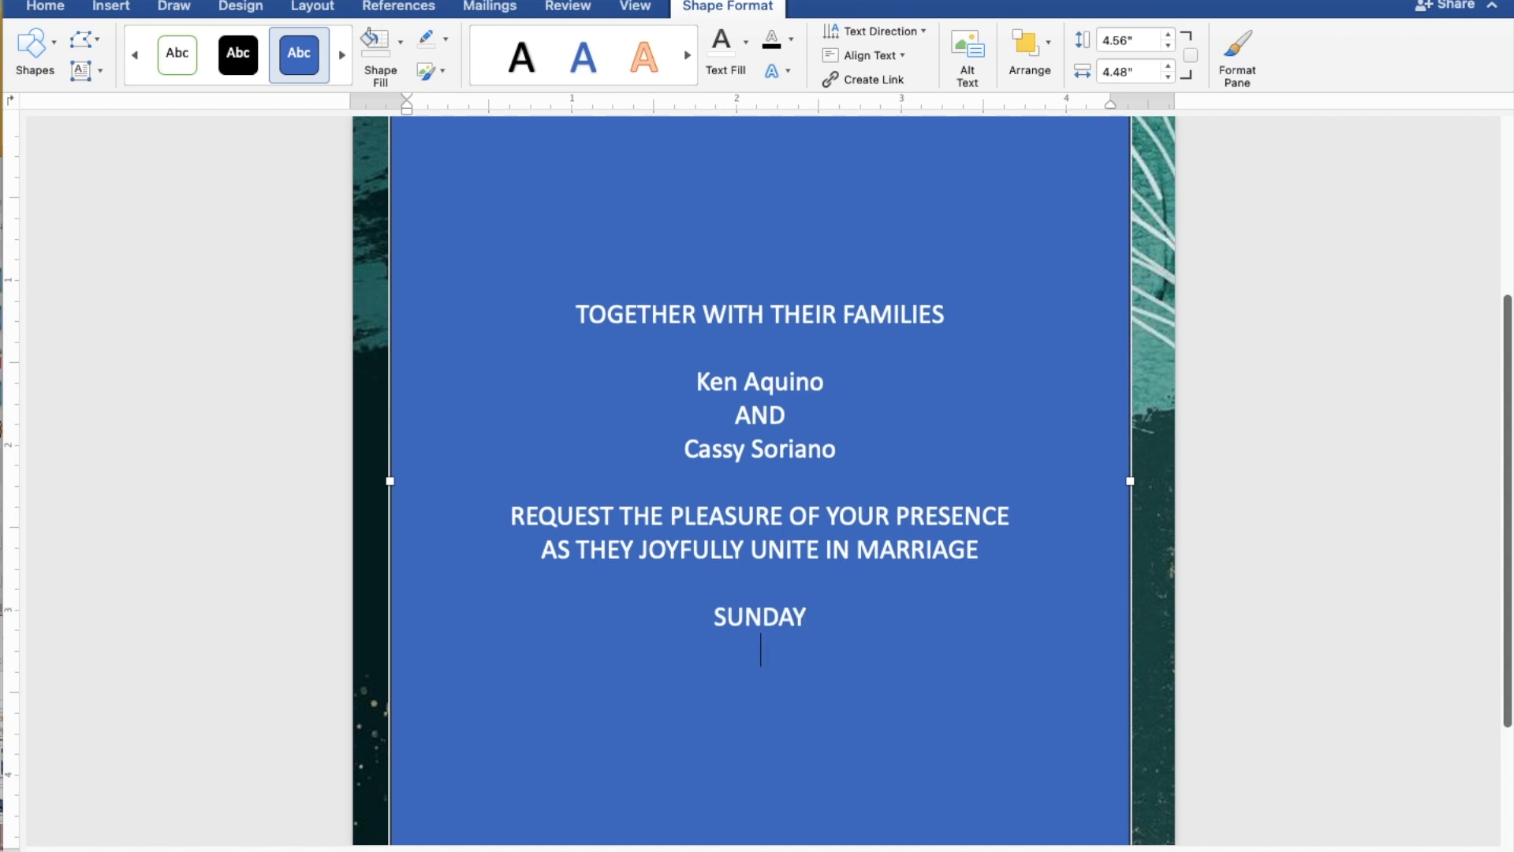
text(JU)
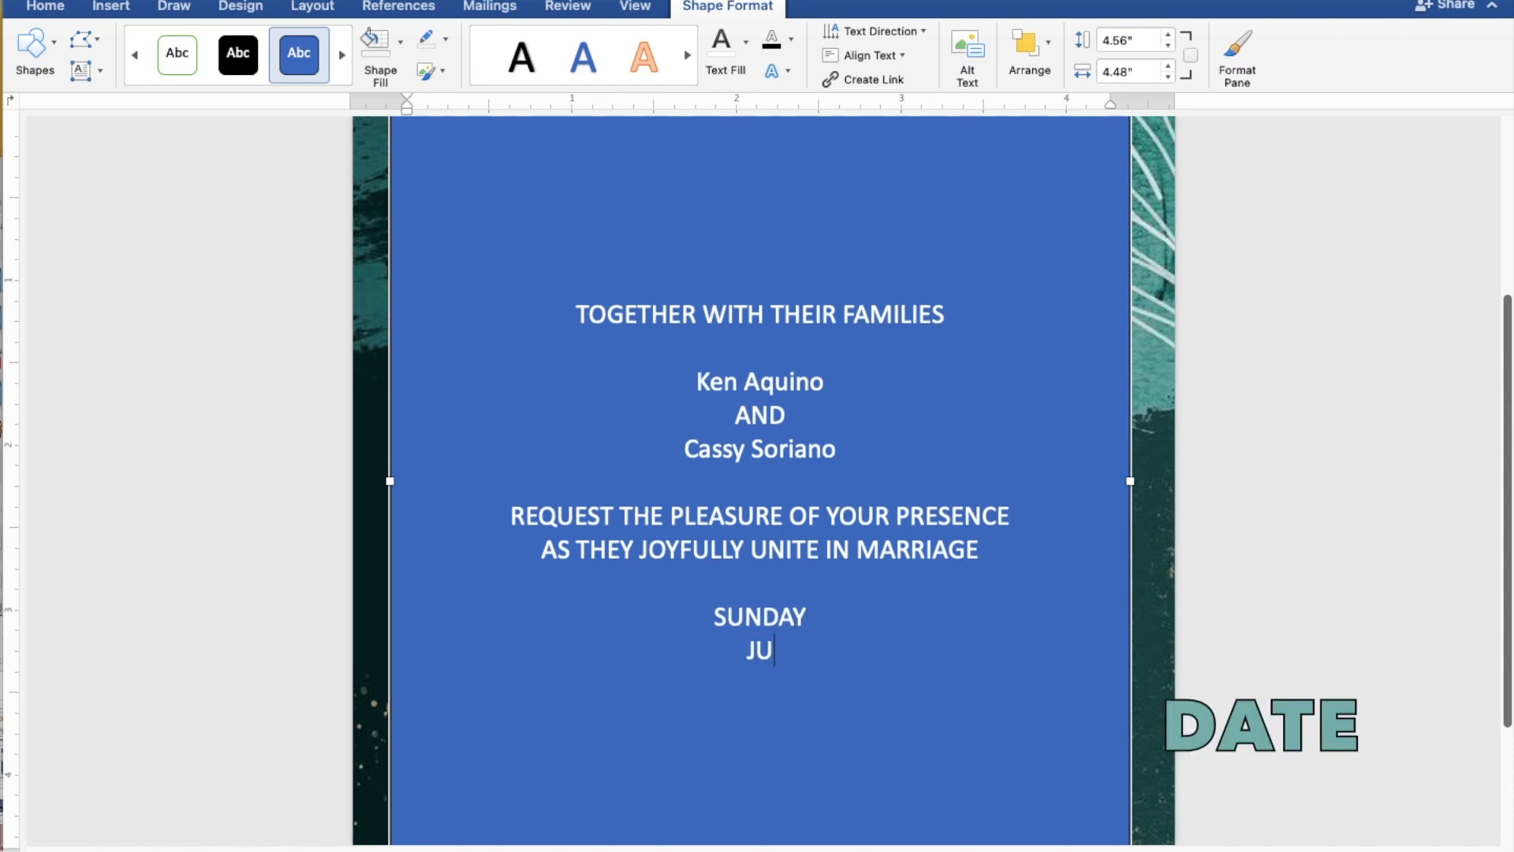
text(LY 30, )
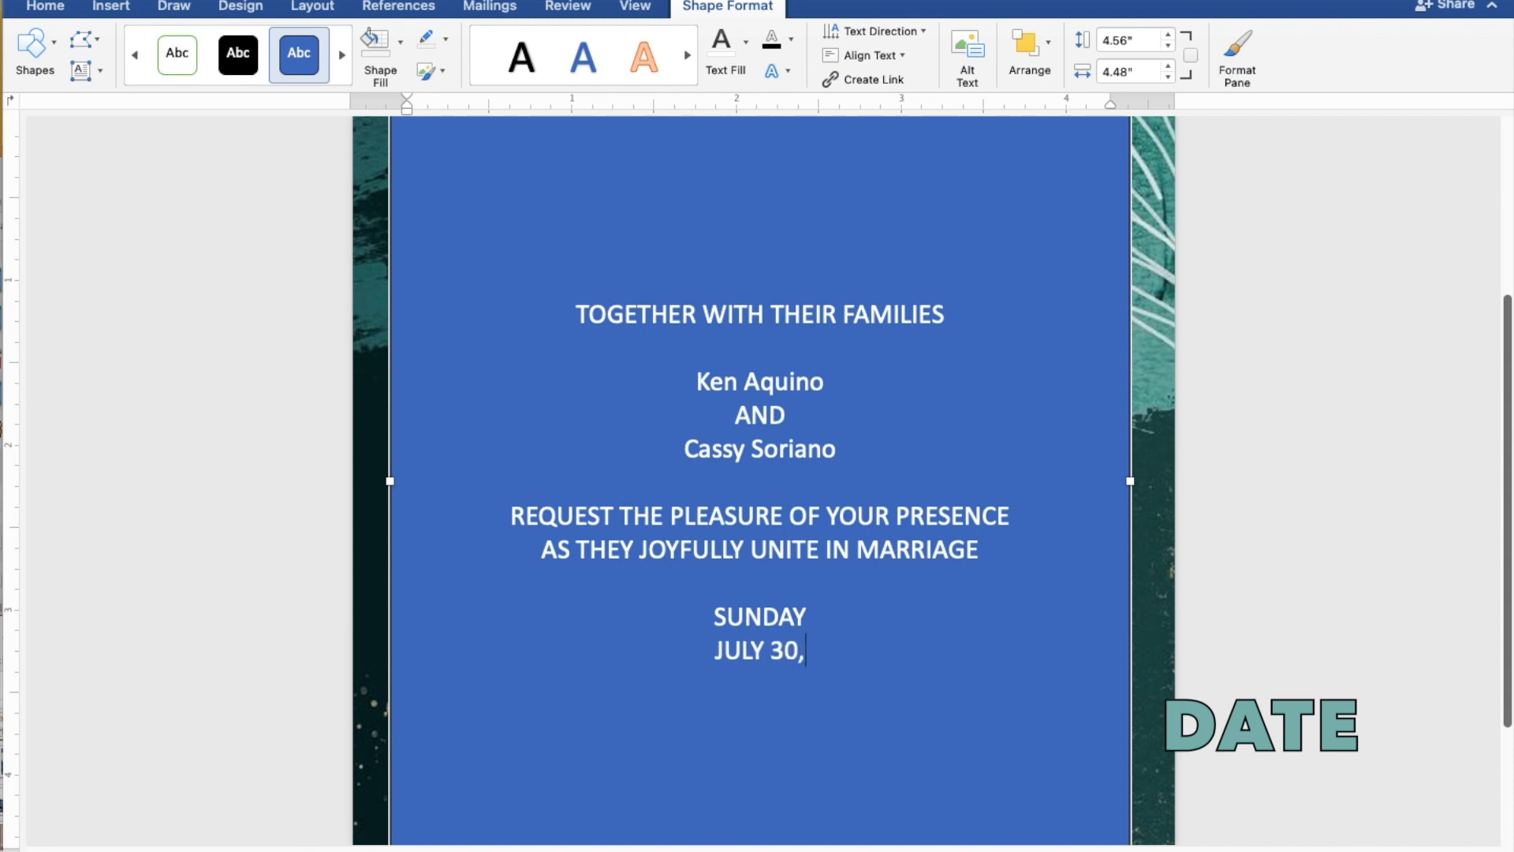
text(2023)
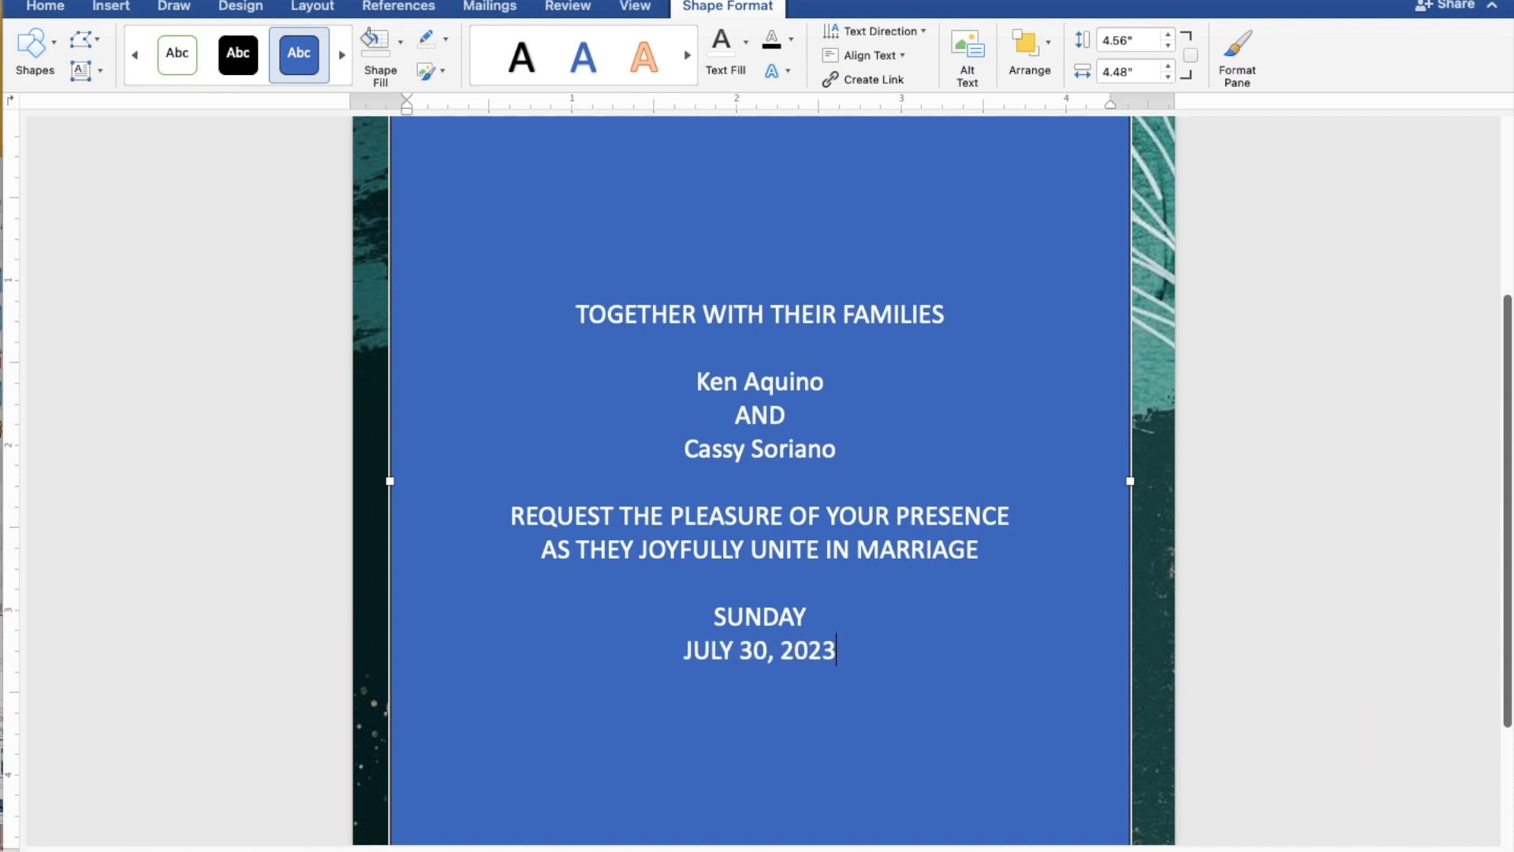
key(Return)
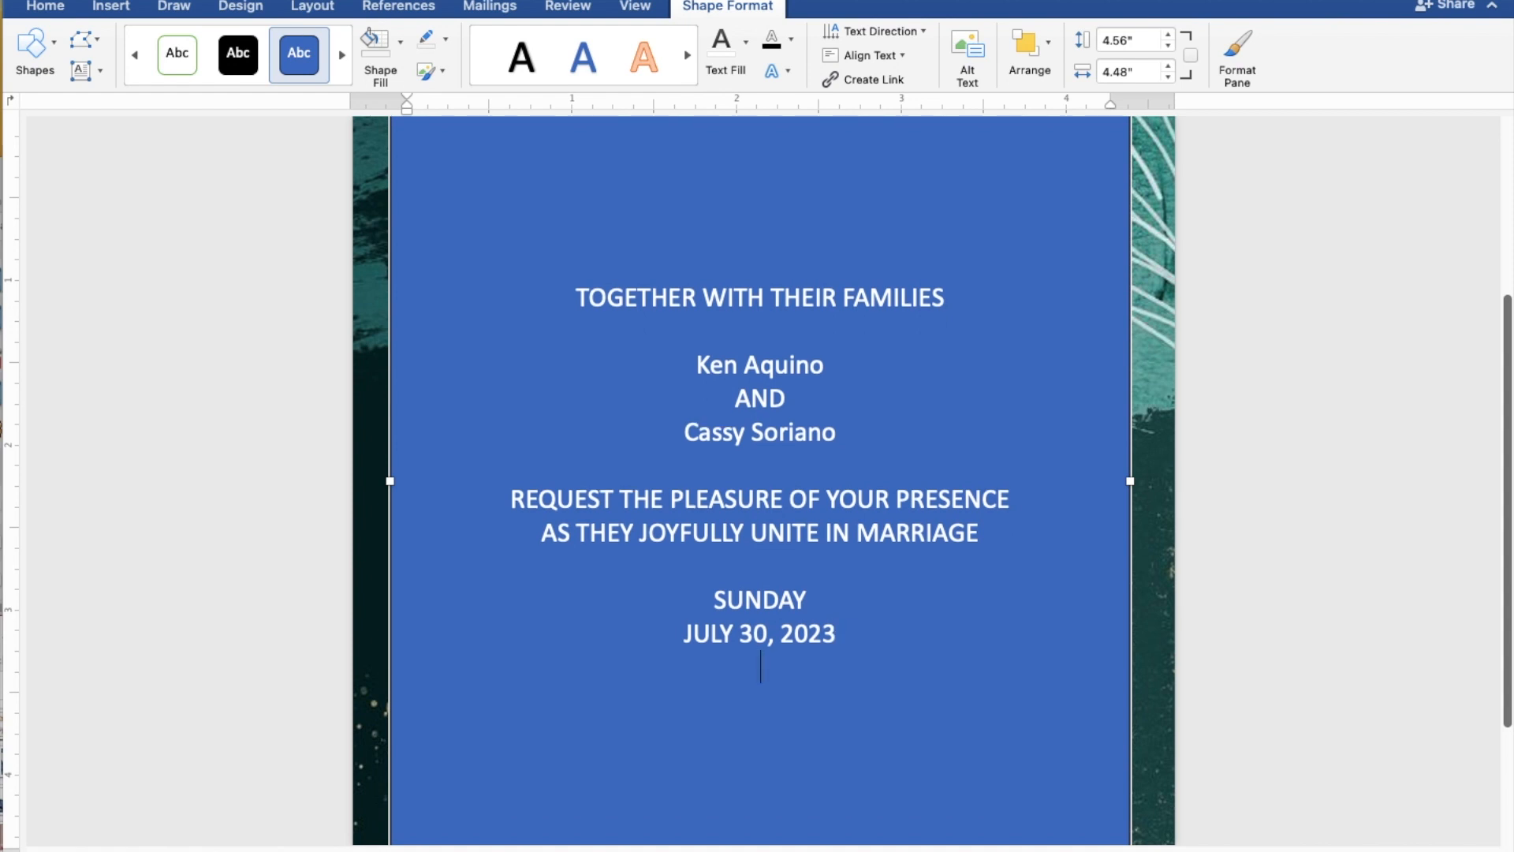
text(10:00)
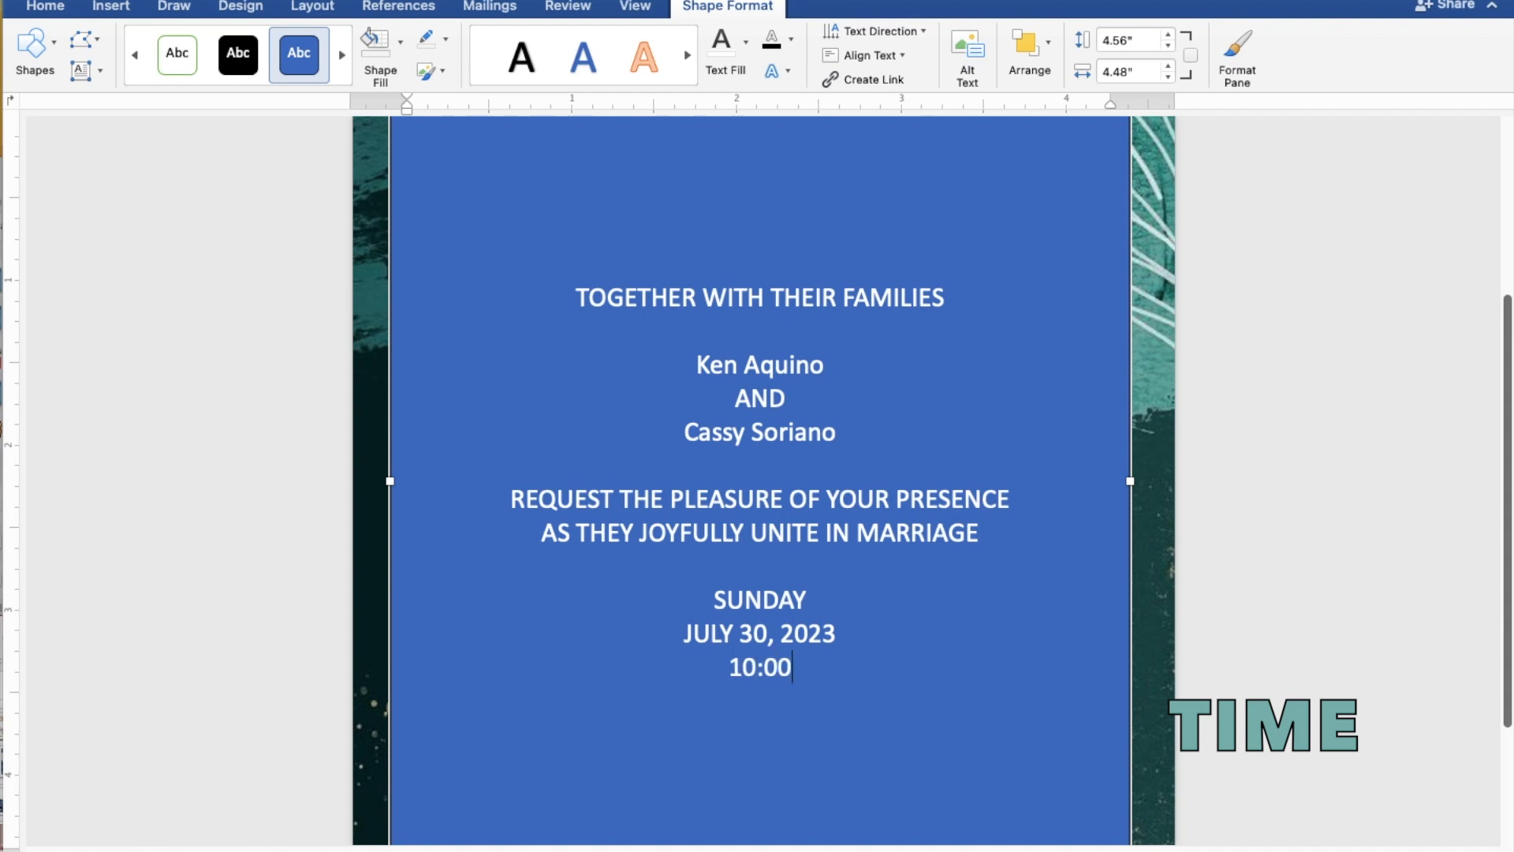
text( IN)
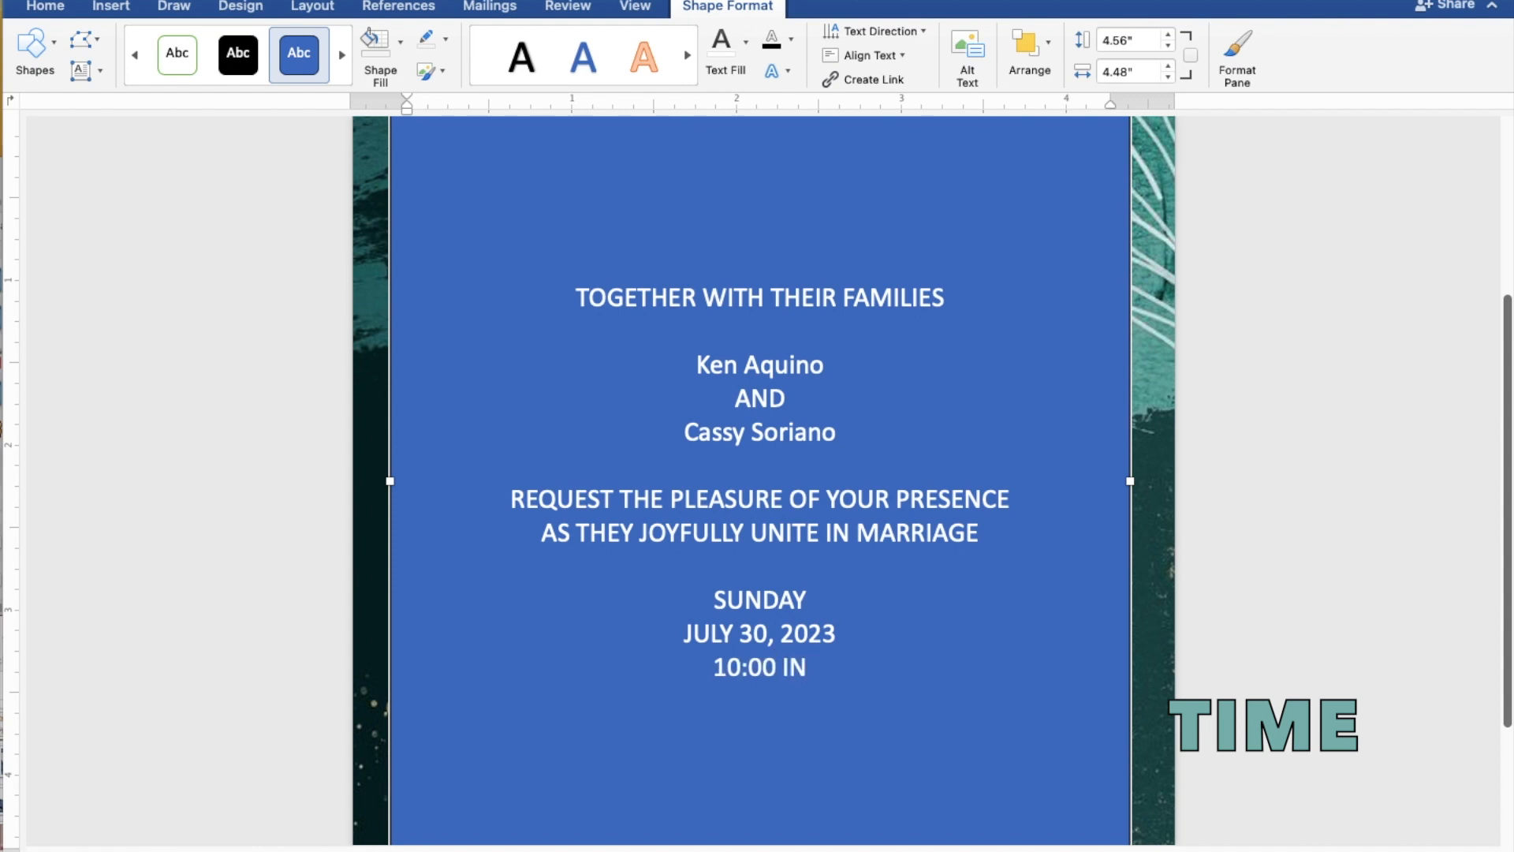
text( TH)
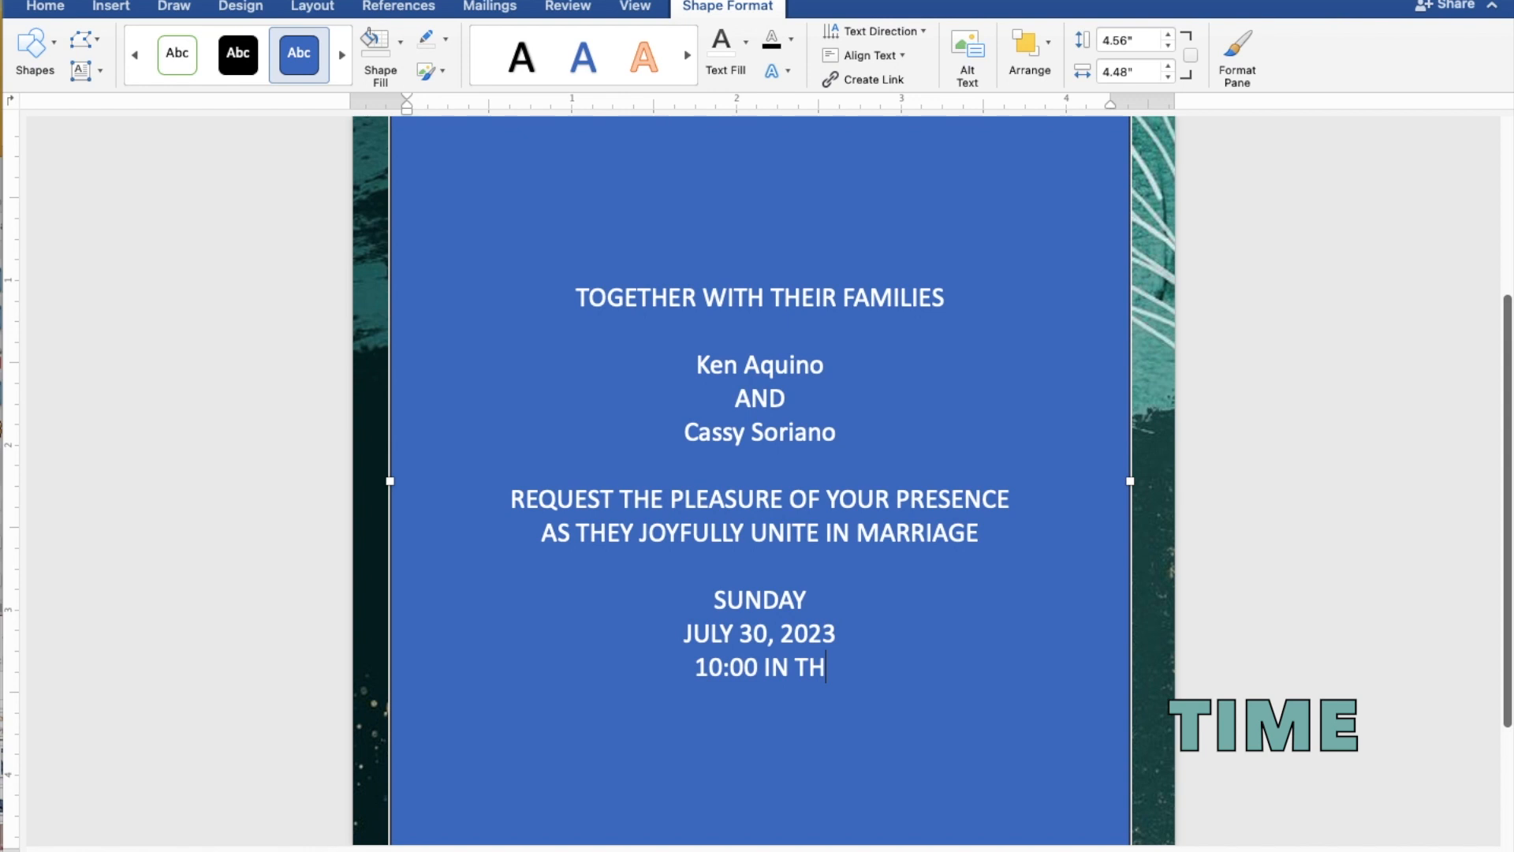
text(E MORNING)
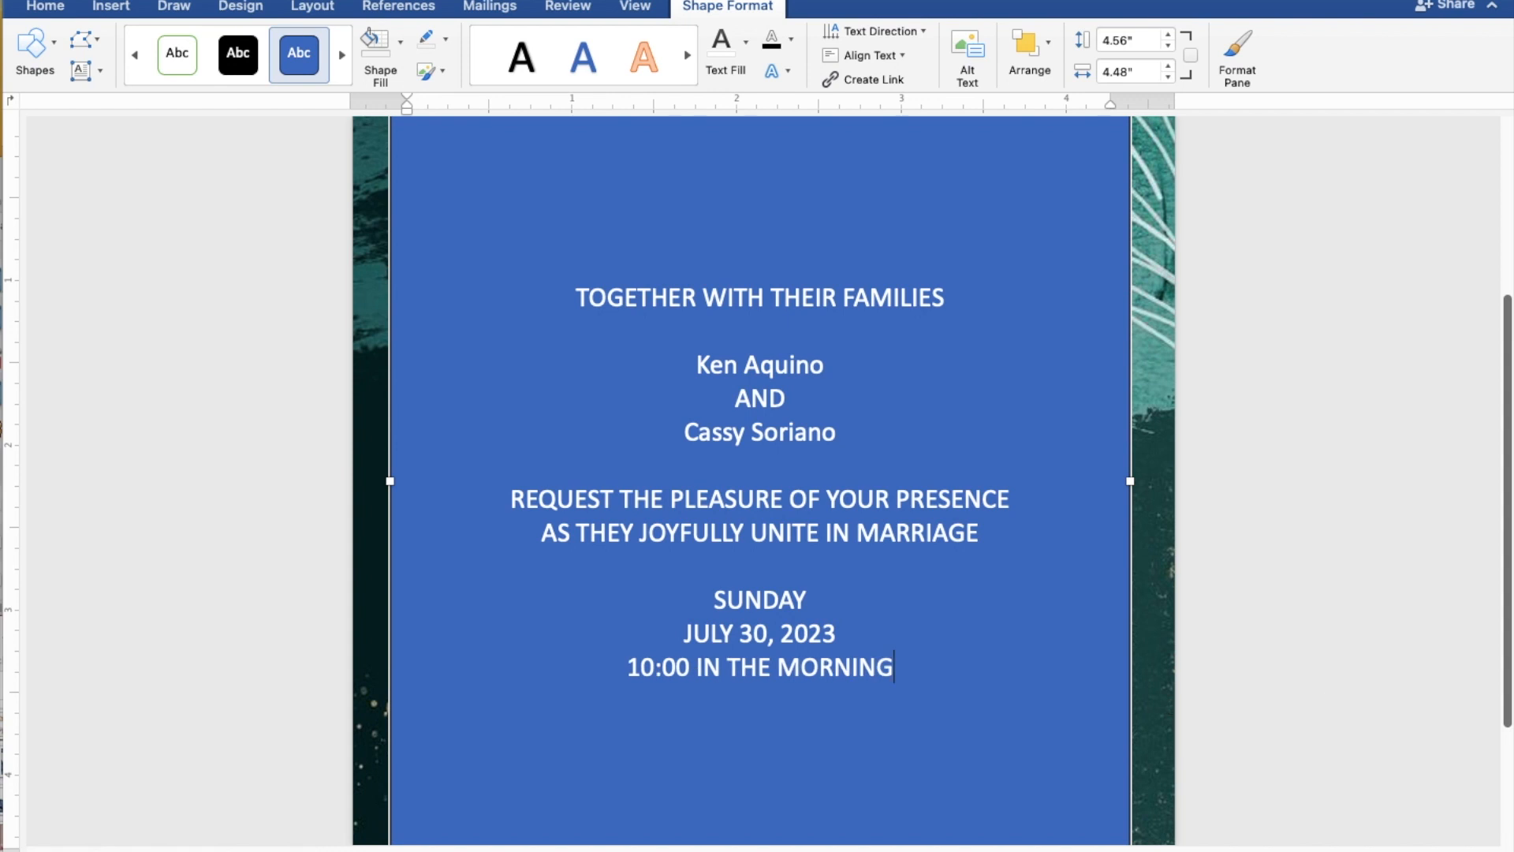
key(Return)
text(ST)
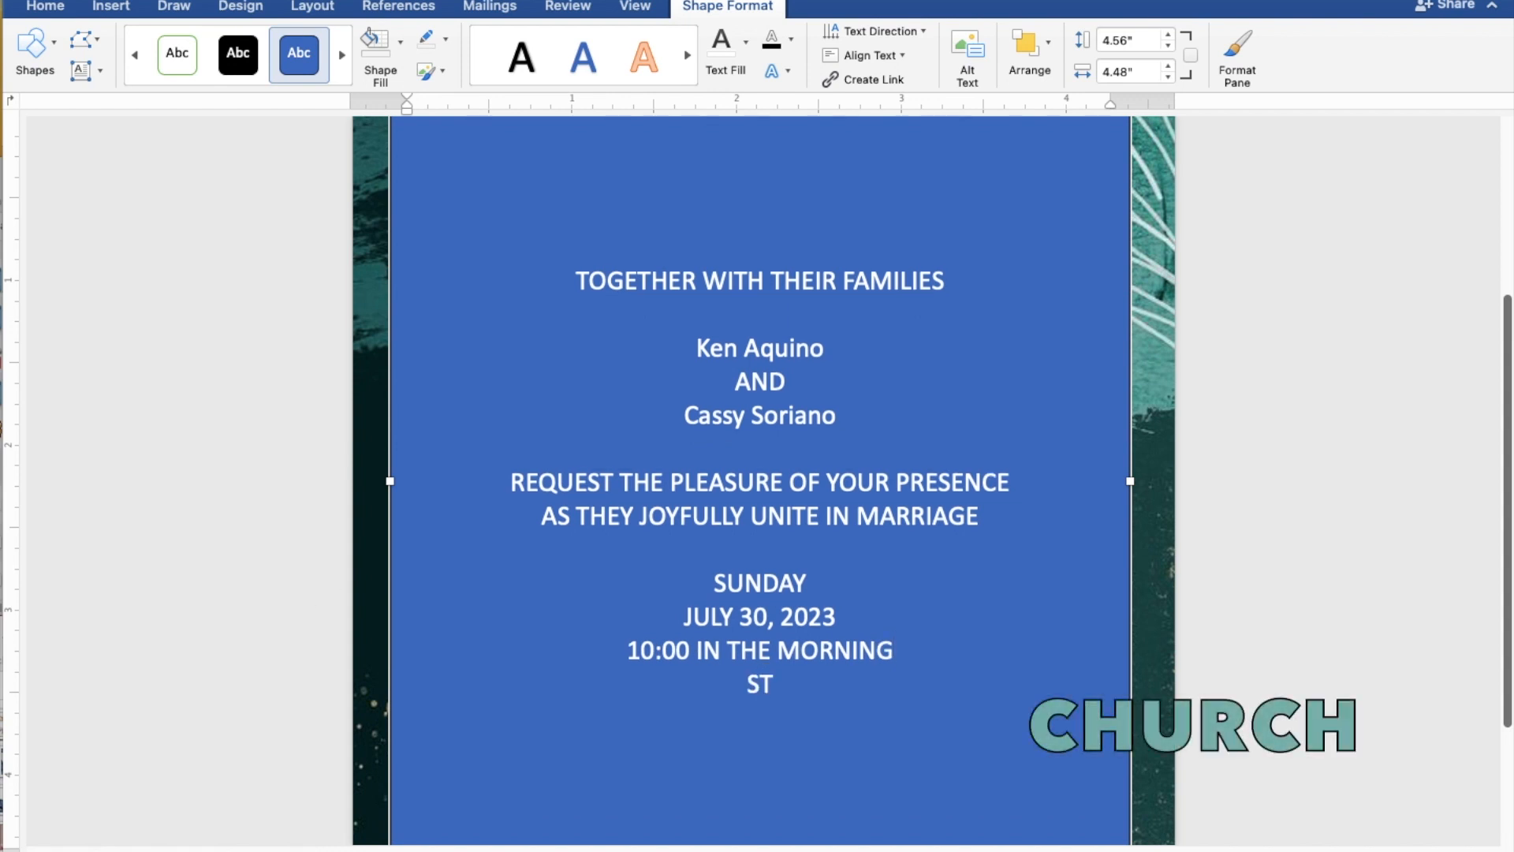
text(. THOM)
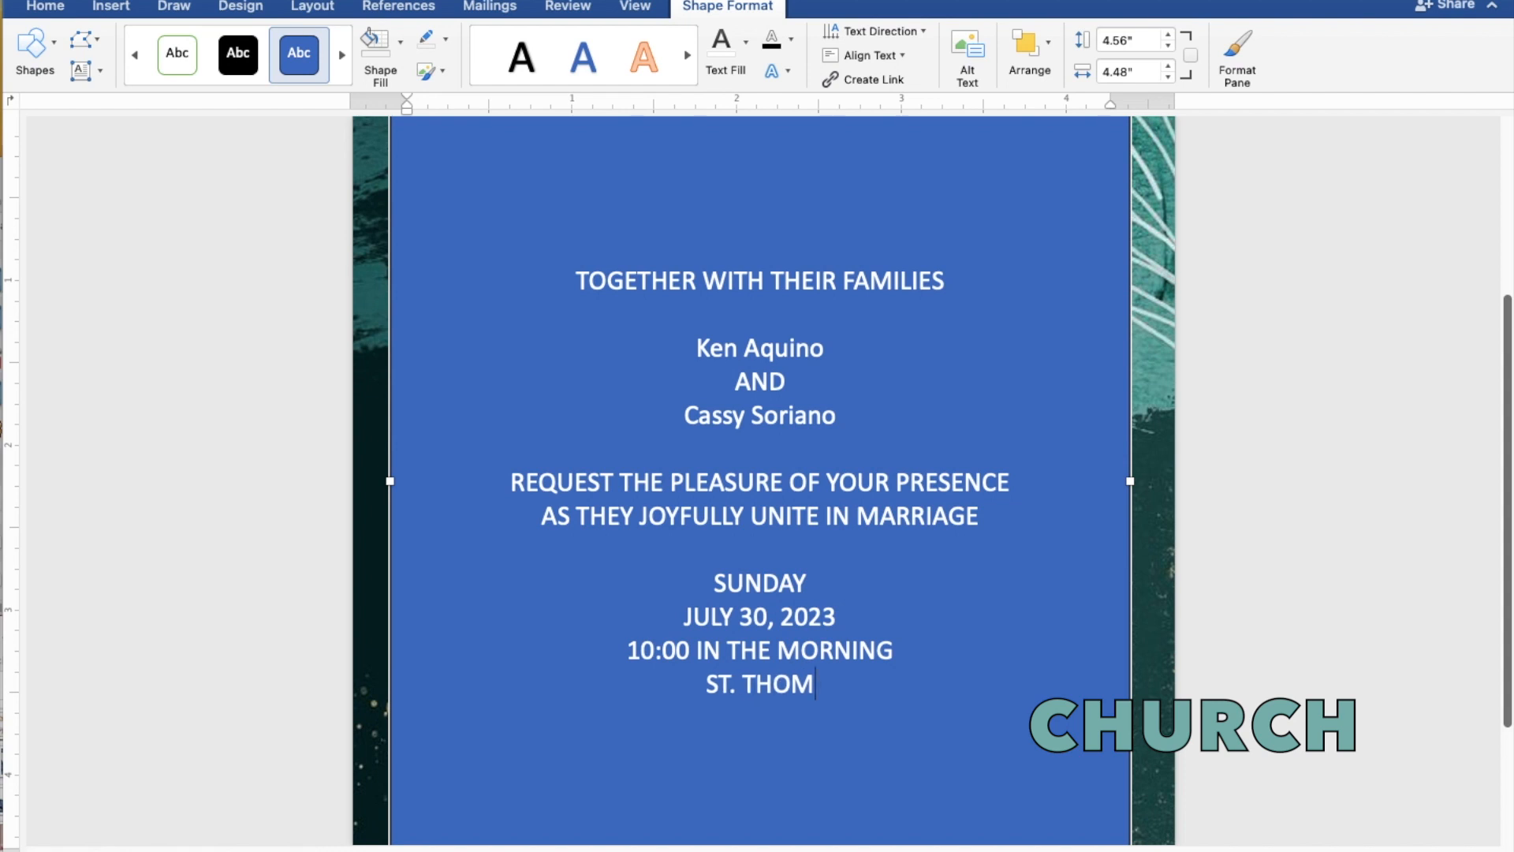
text(AS AQU)
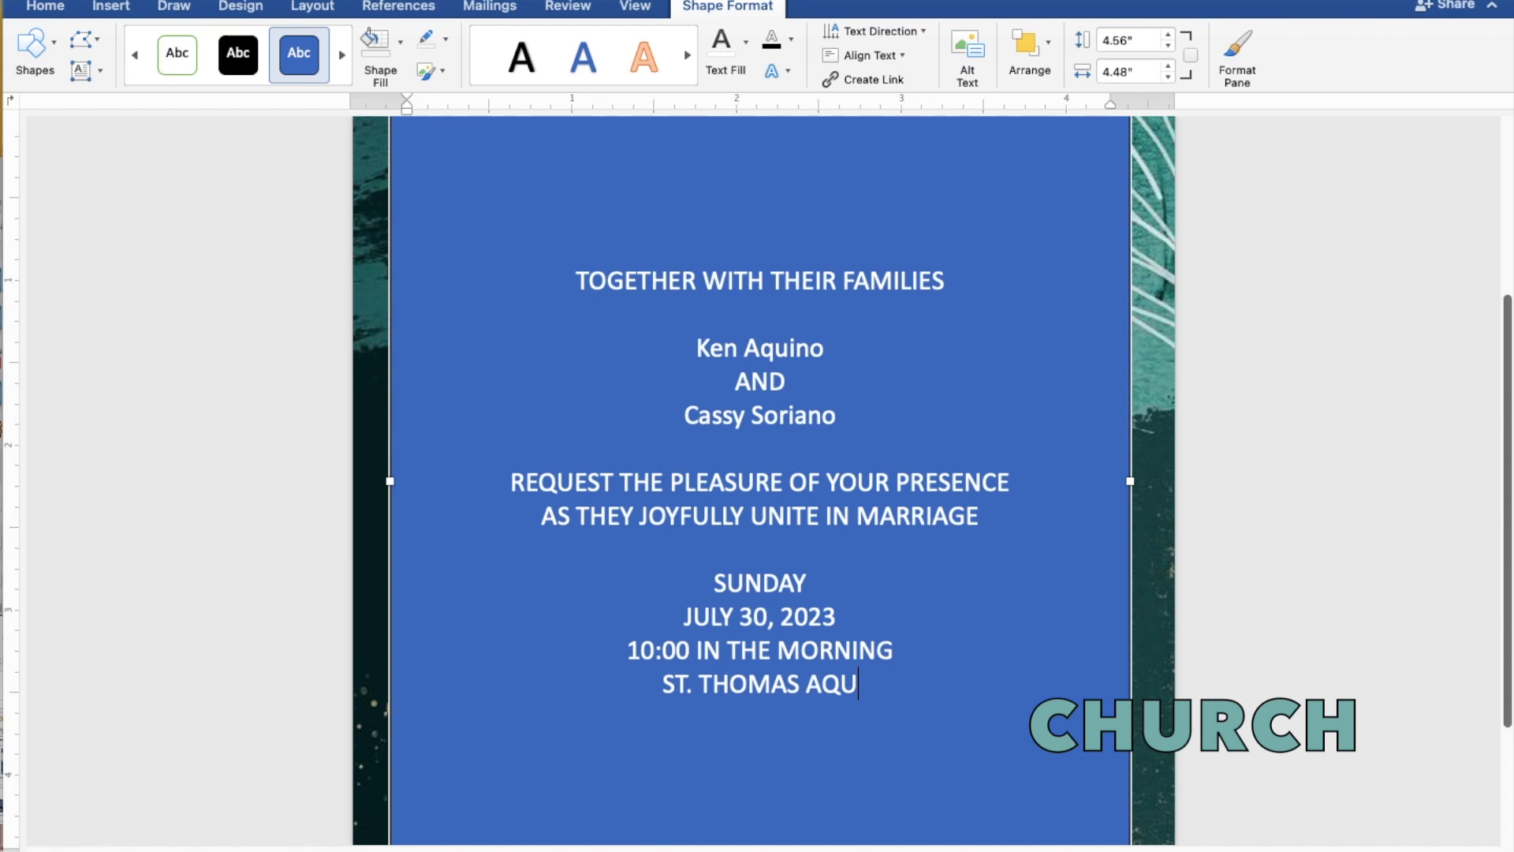
text(INAS)
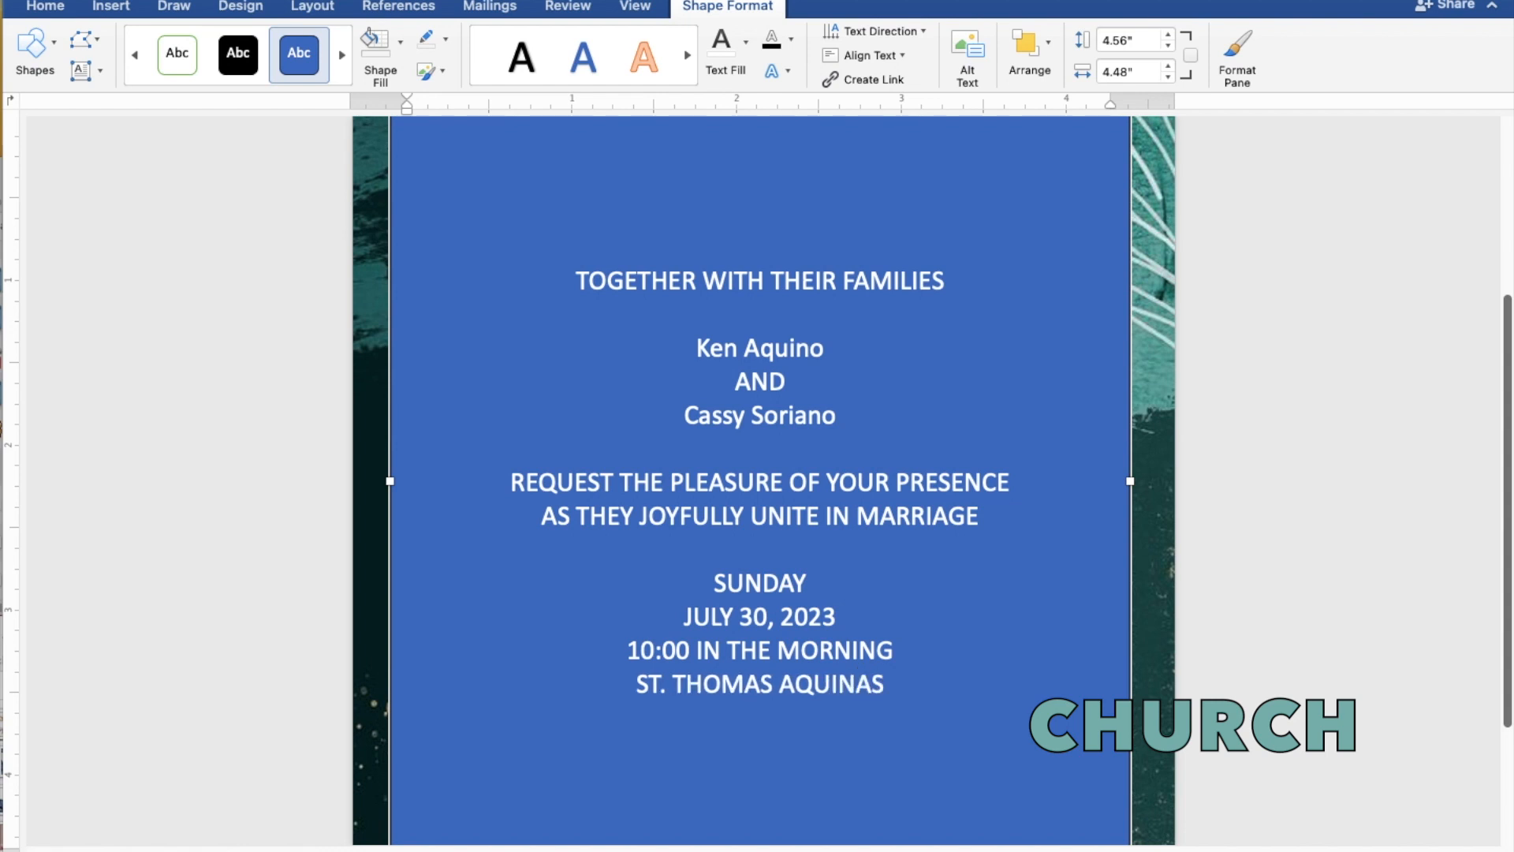
text( PARISH C)
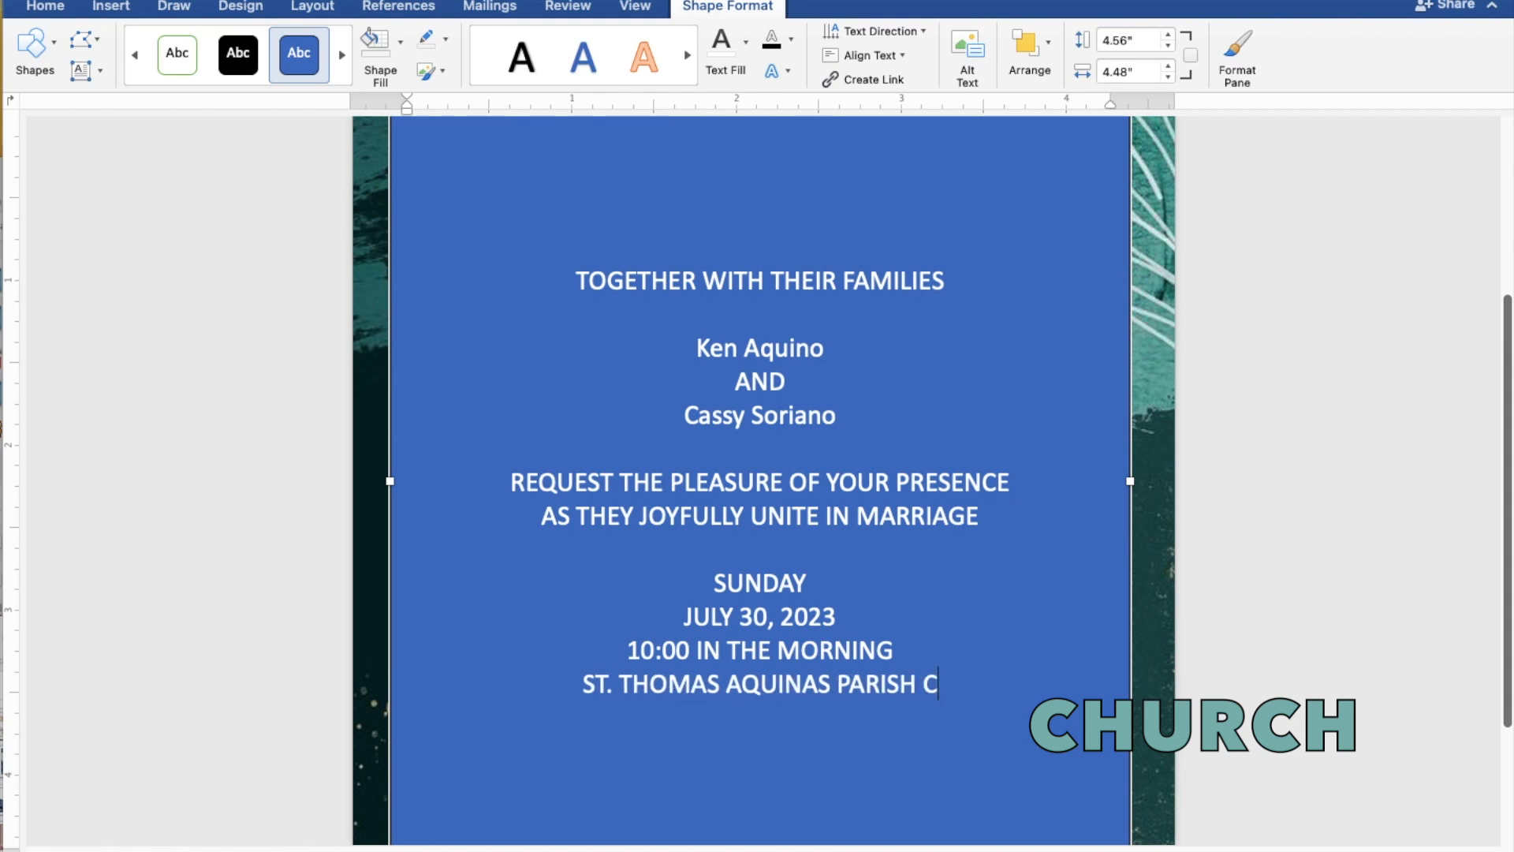
text(HURC)
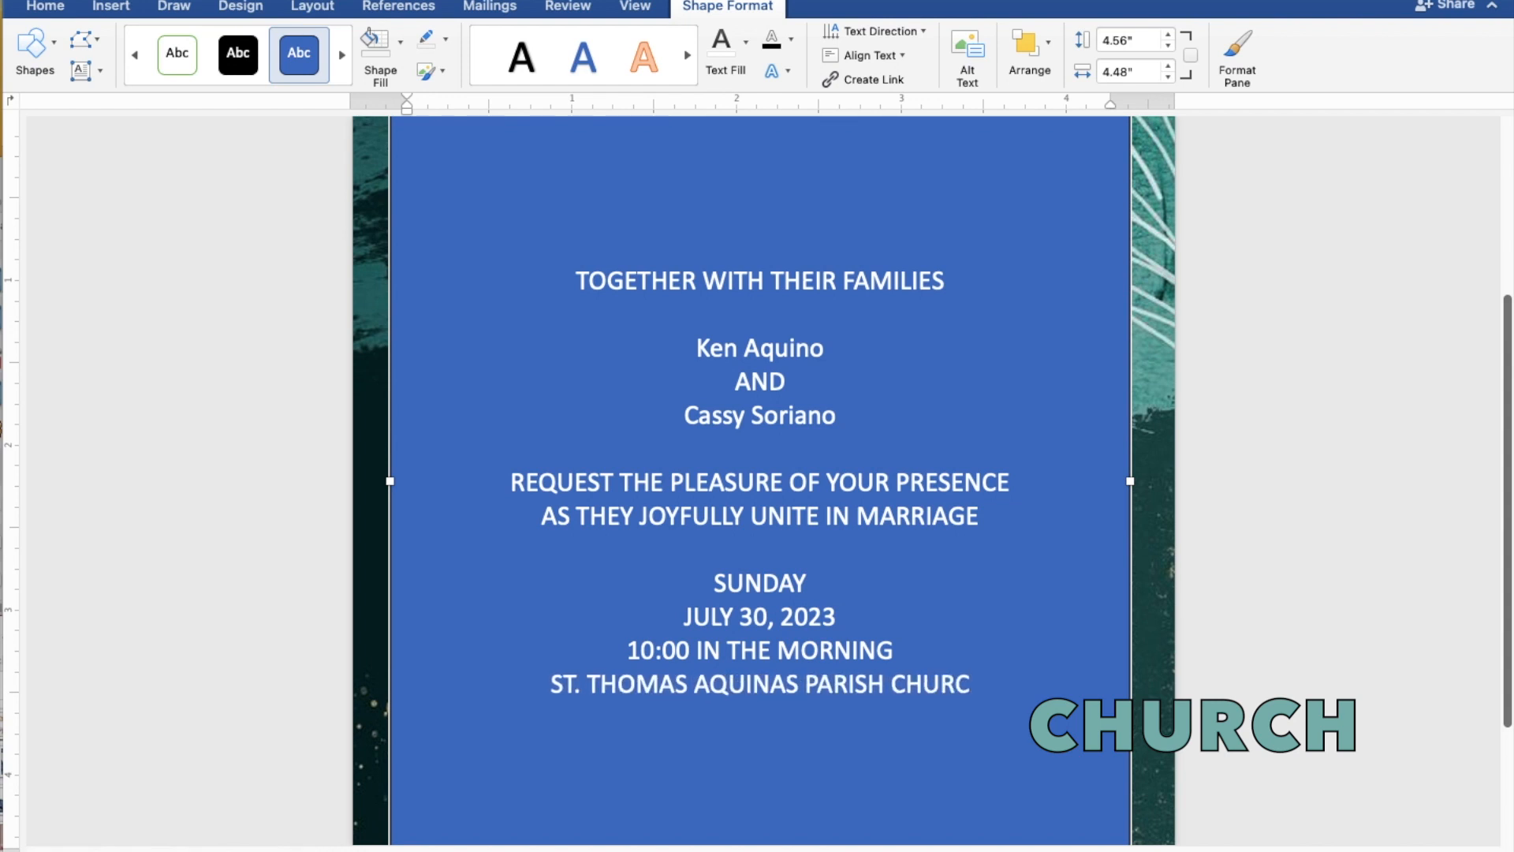
text(H)
- Add 'MANGALDAN, PANGASINAN' and 'Reception to follow' lines, then select all the invitation text
key(Return)
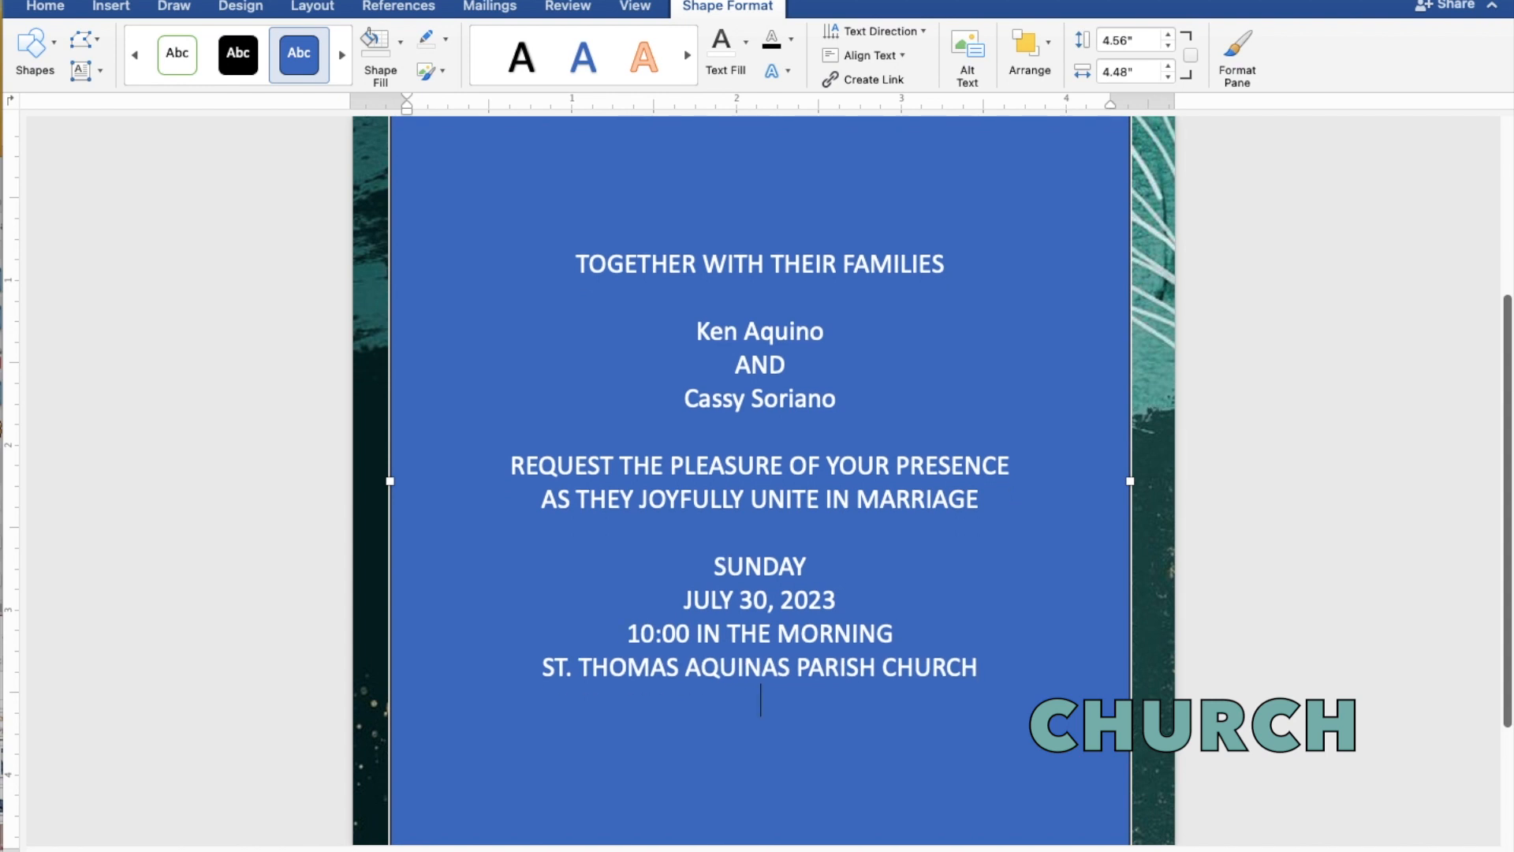
text(MANGALD)
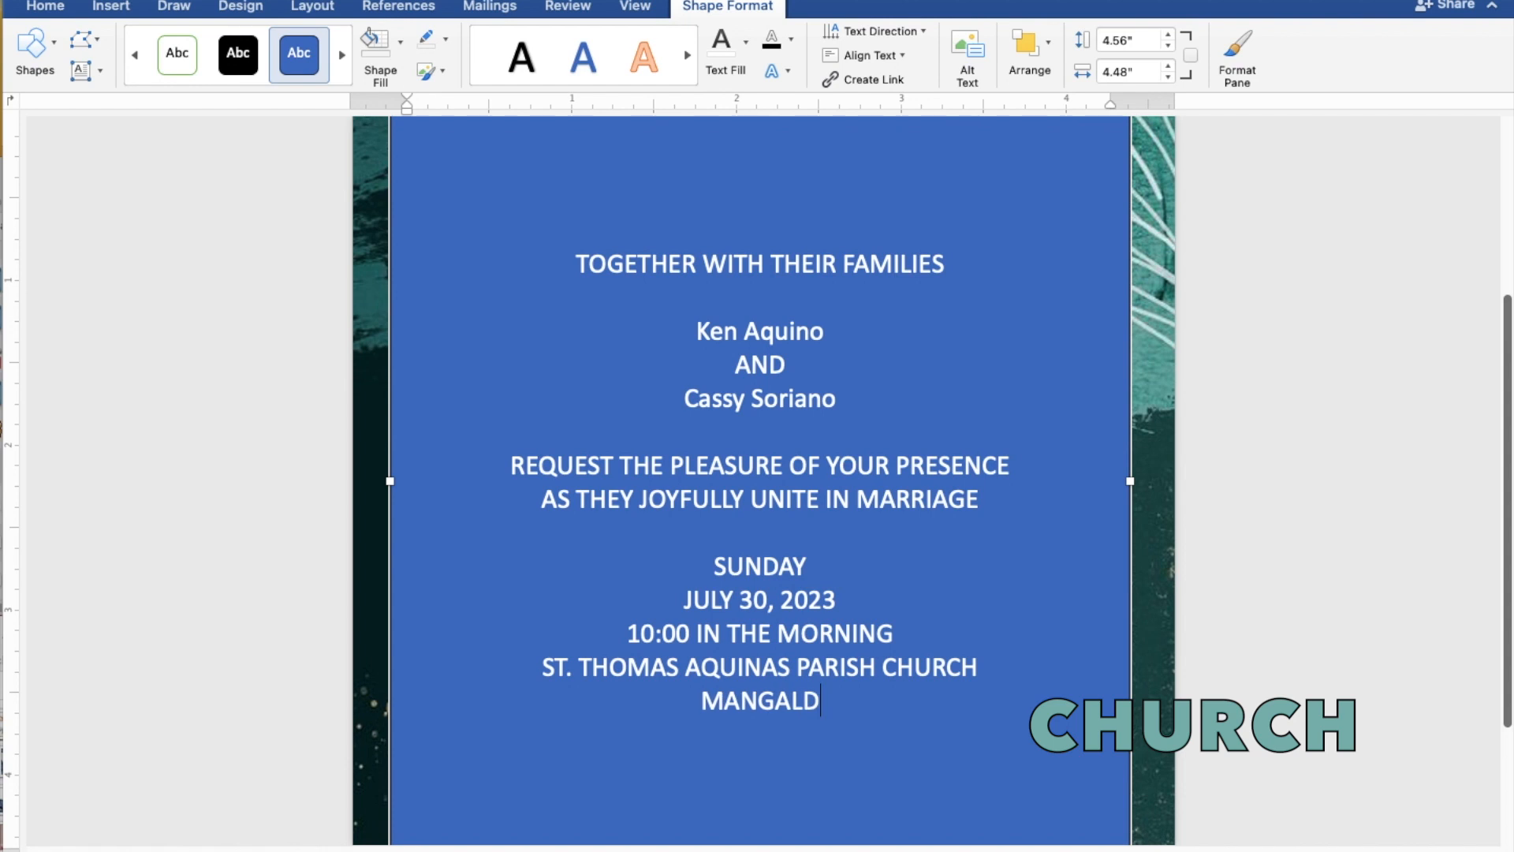
text(AN,)
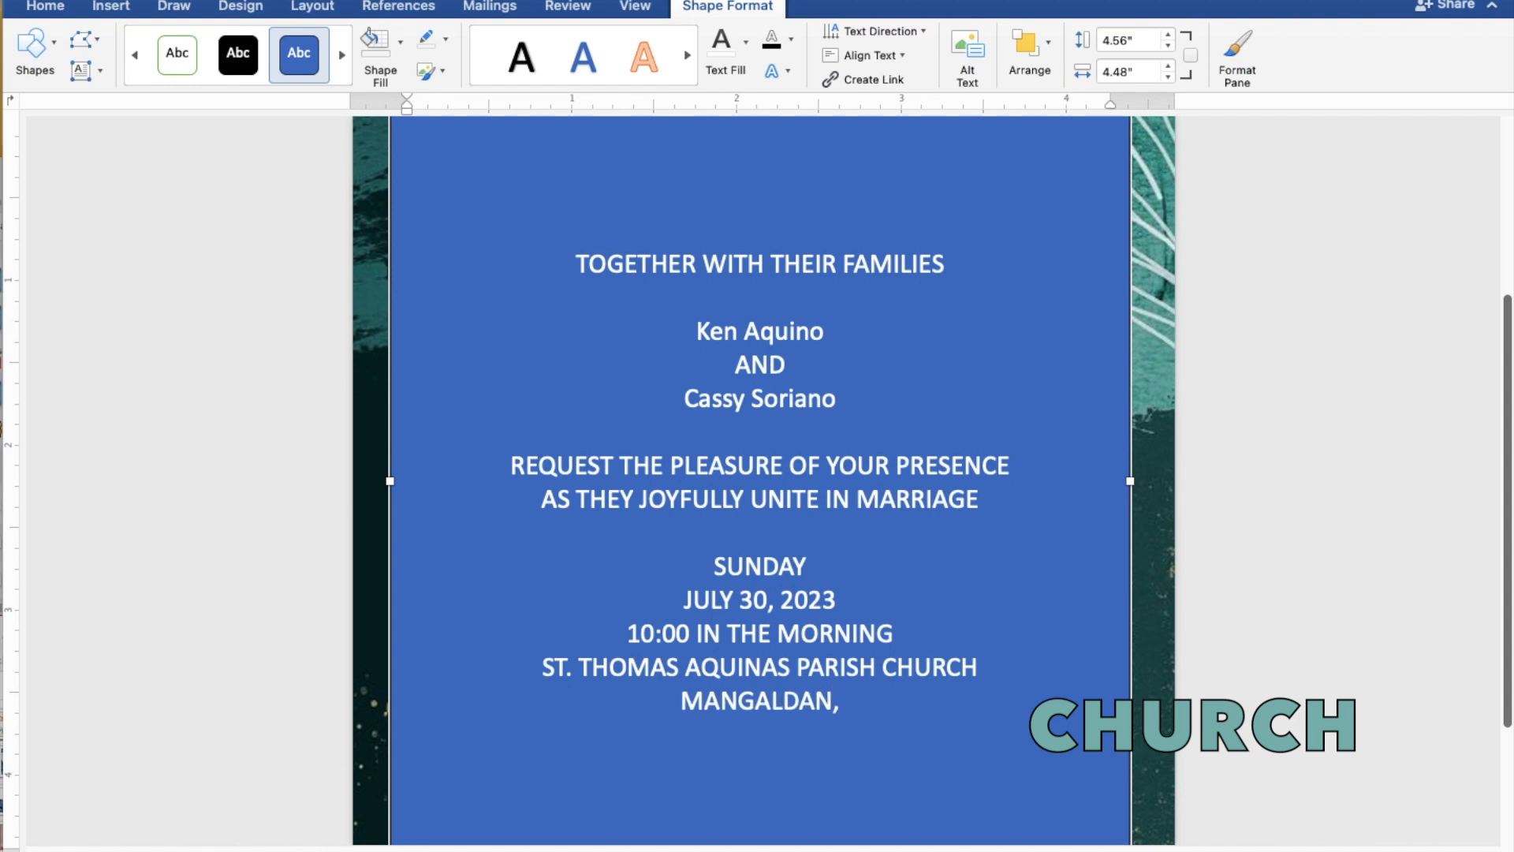
text( PAN)
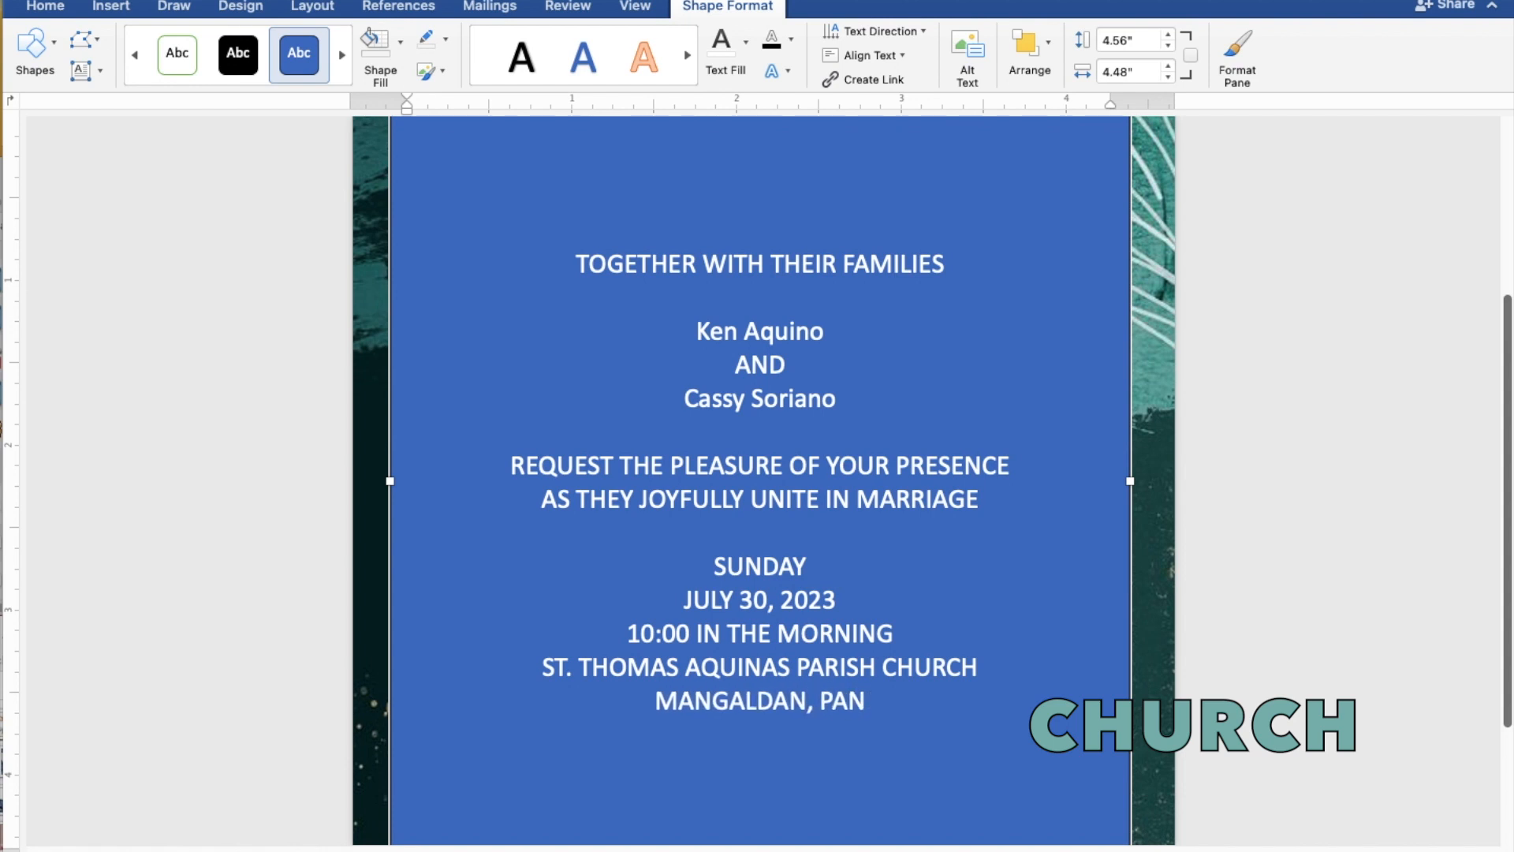
text(GAS)
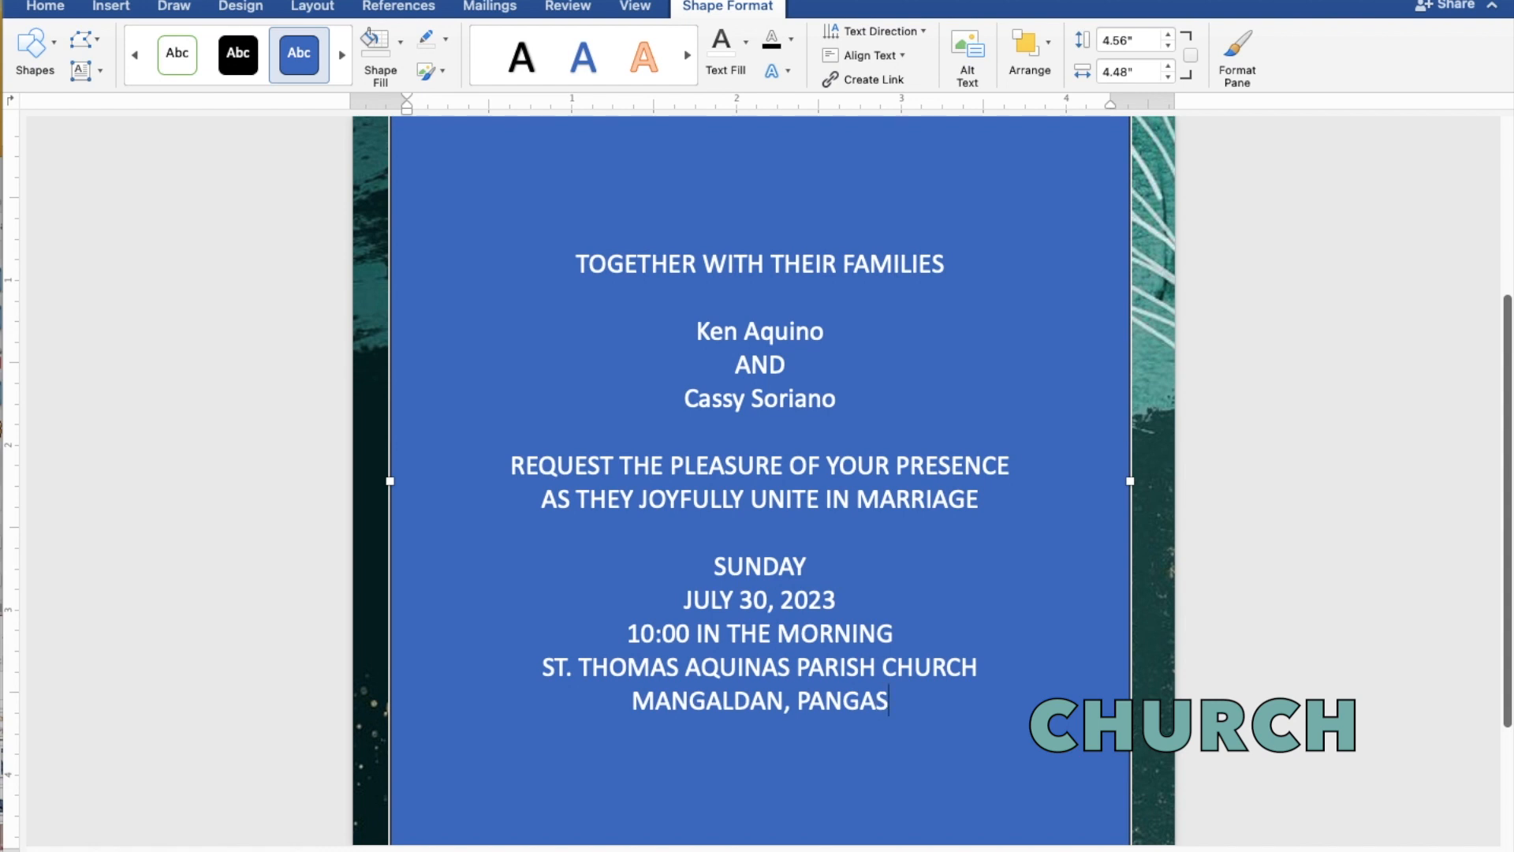
text(INAN)
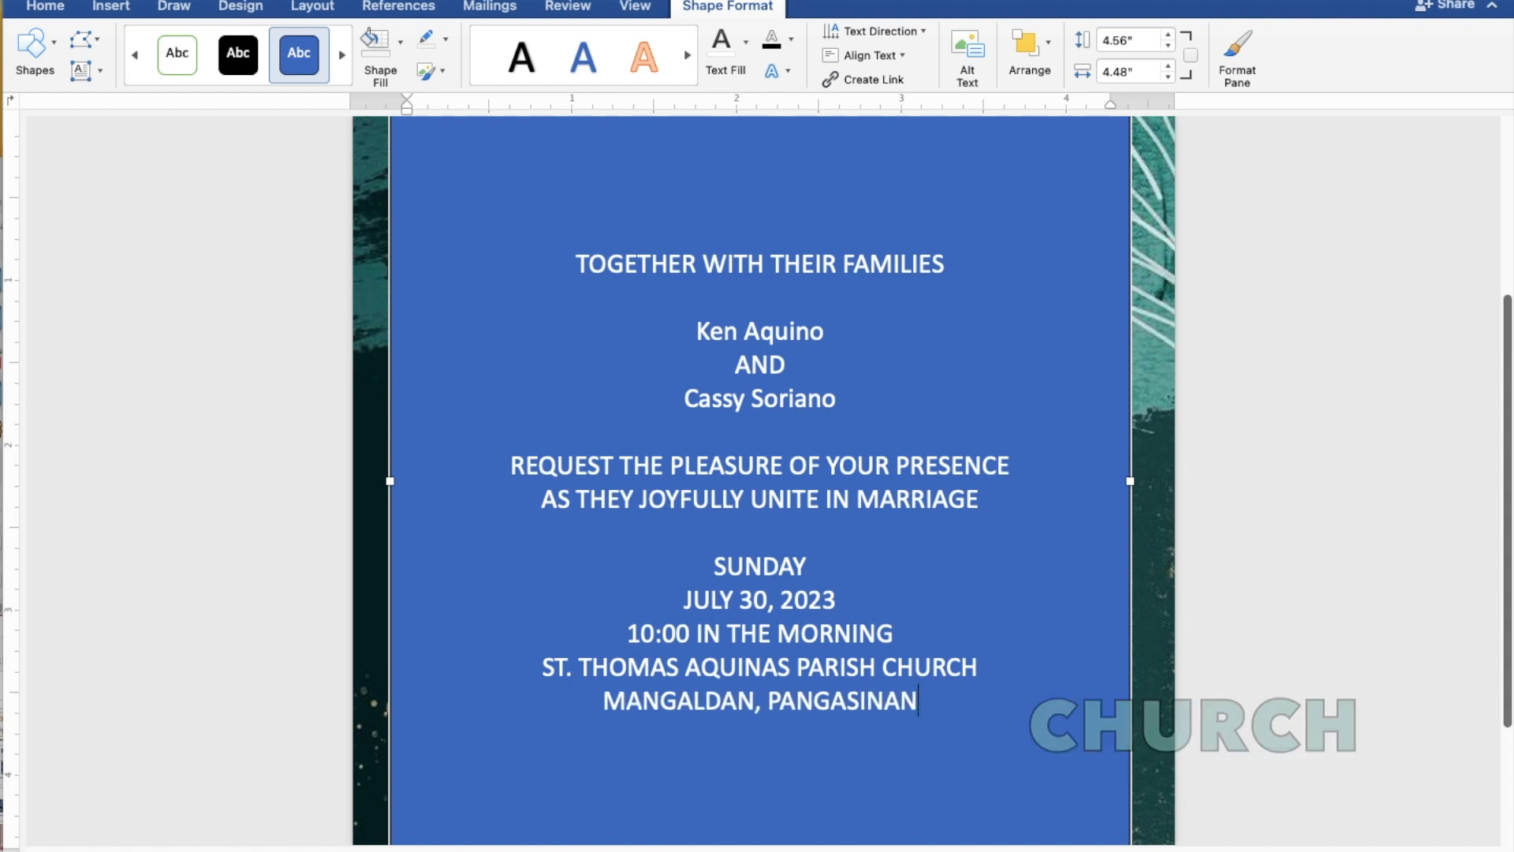
key(Return)
key(Return)
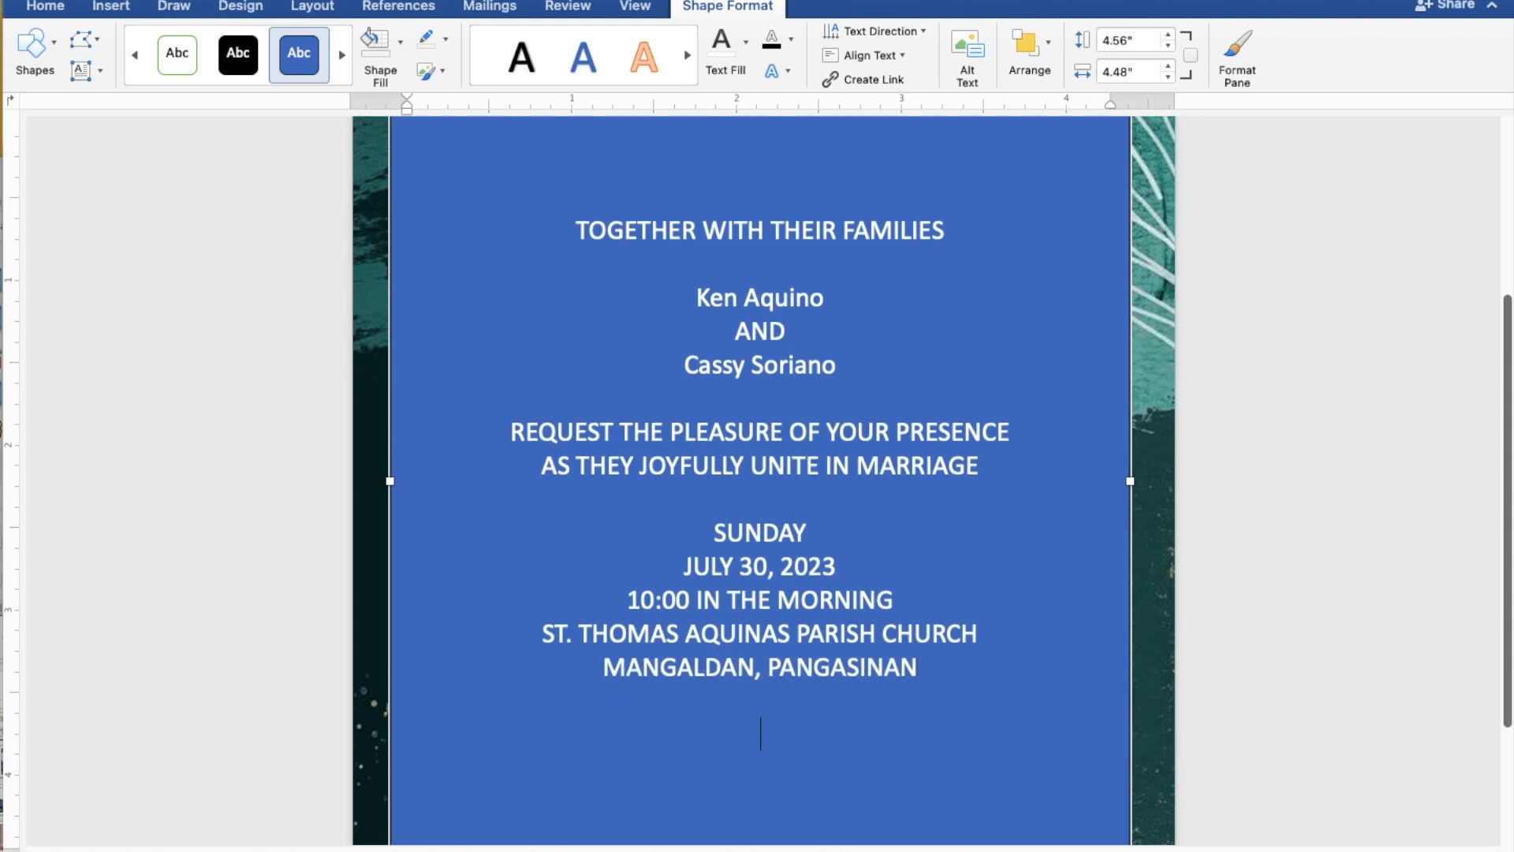
text(Receptio)
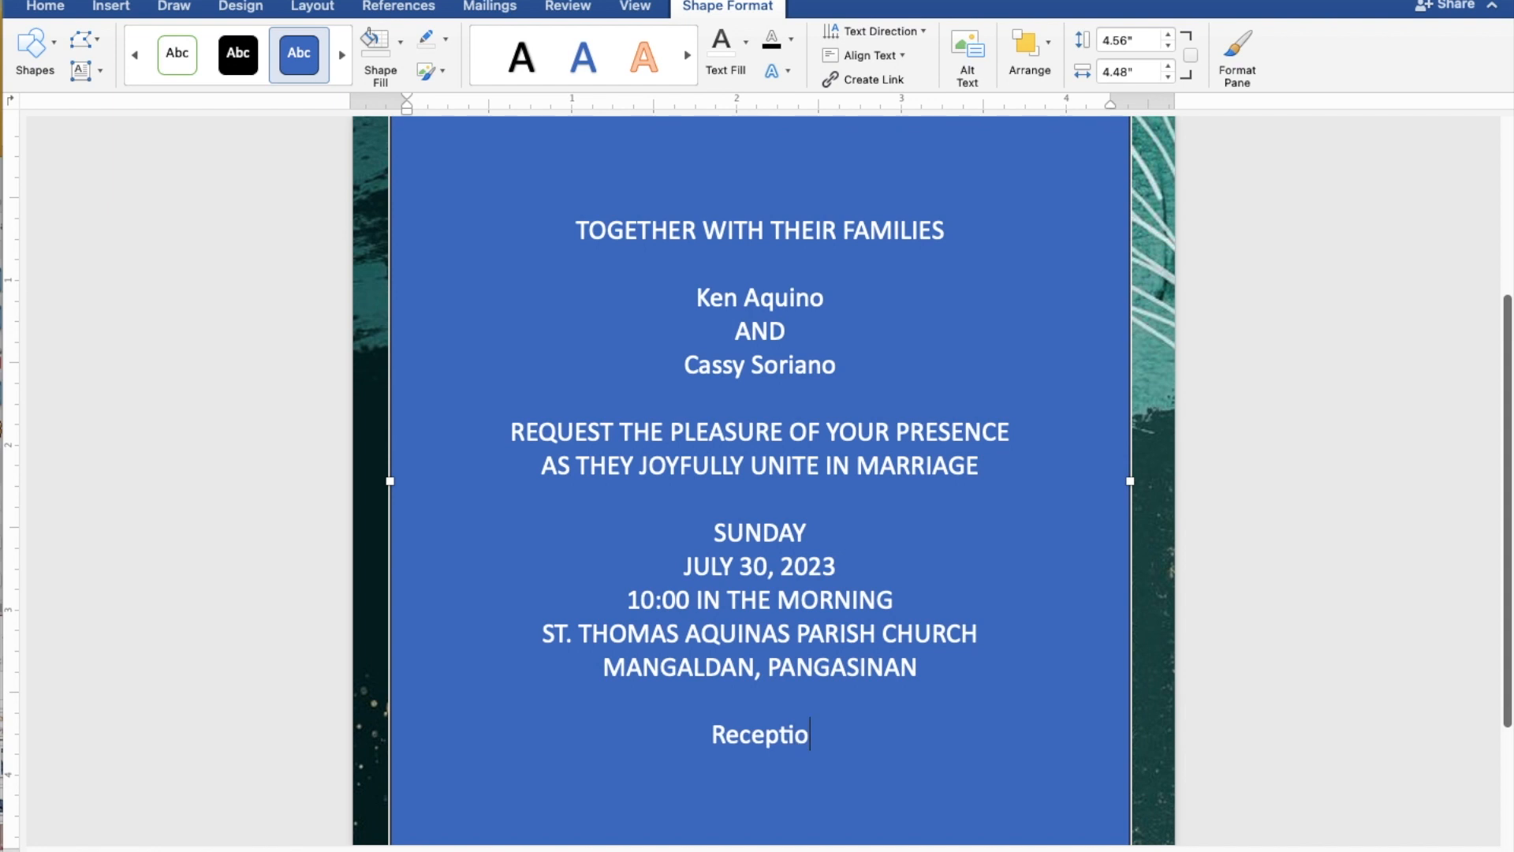
text(n t)
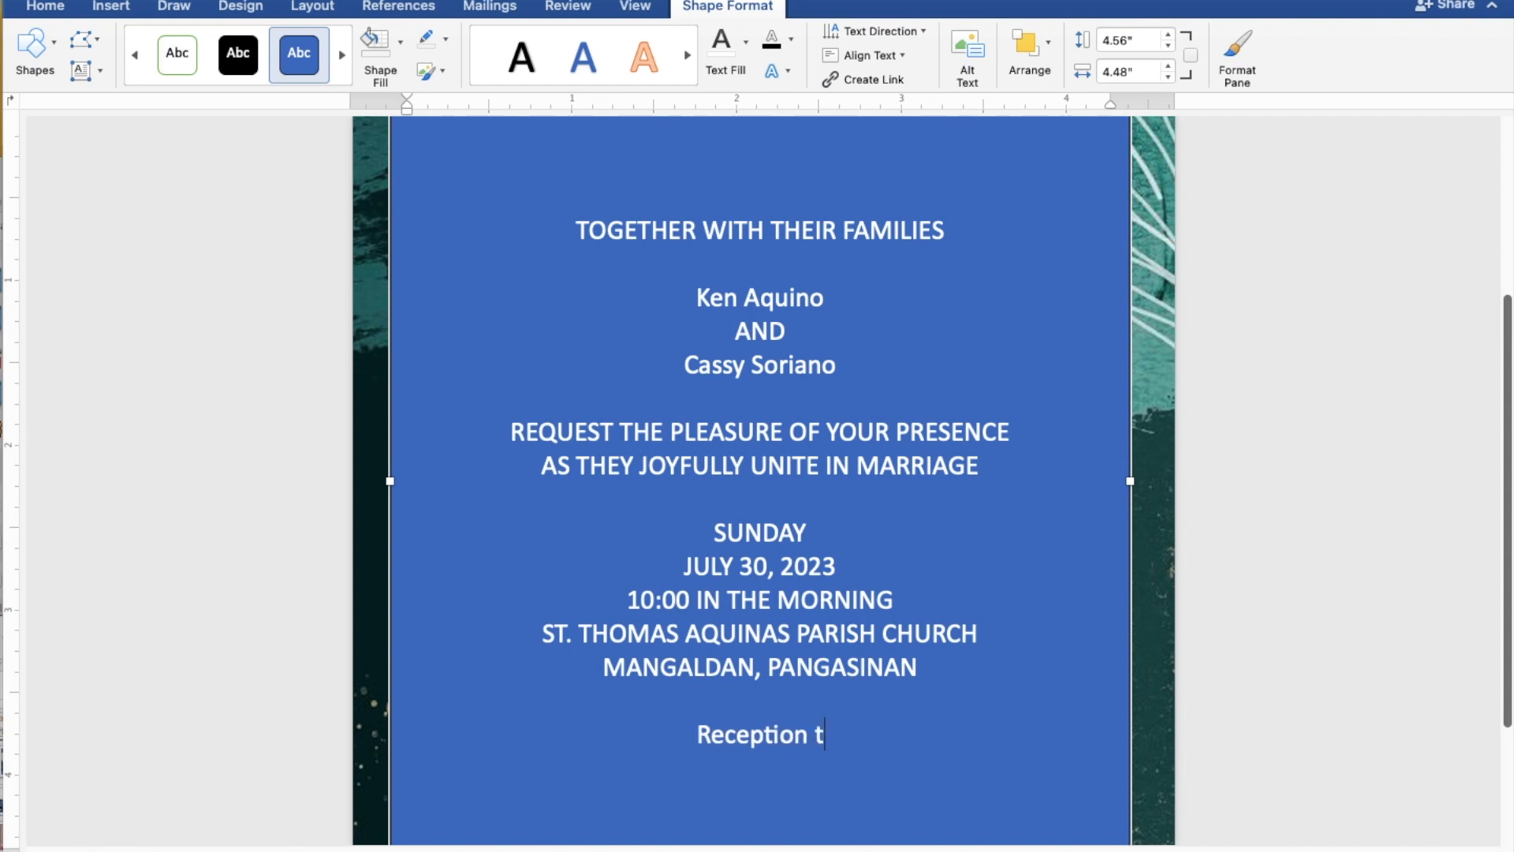
text(o fo)
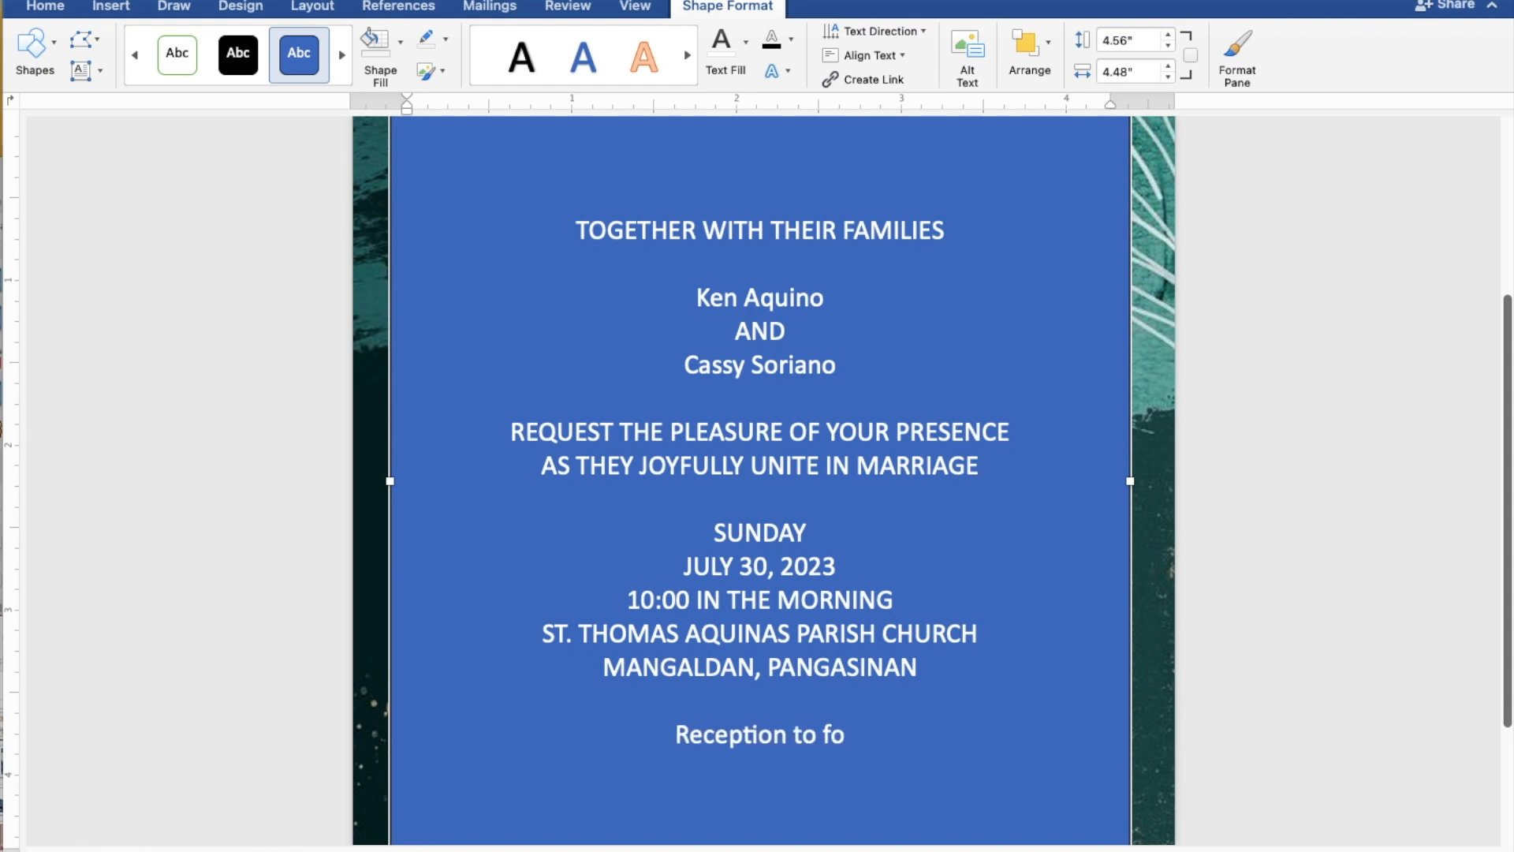
text(llow)
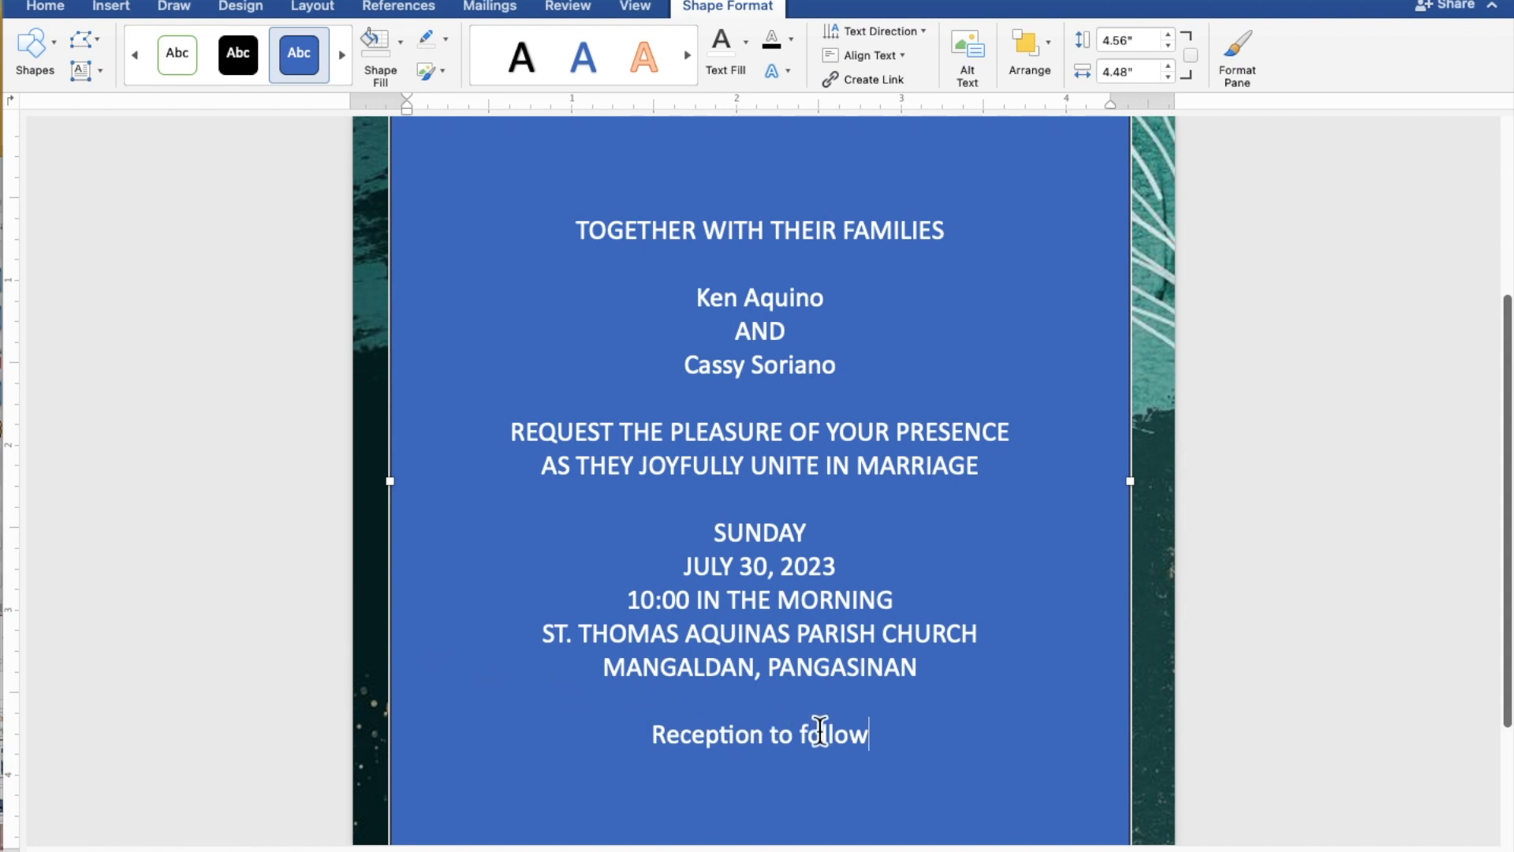
drag(886, 743, 575, 236)
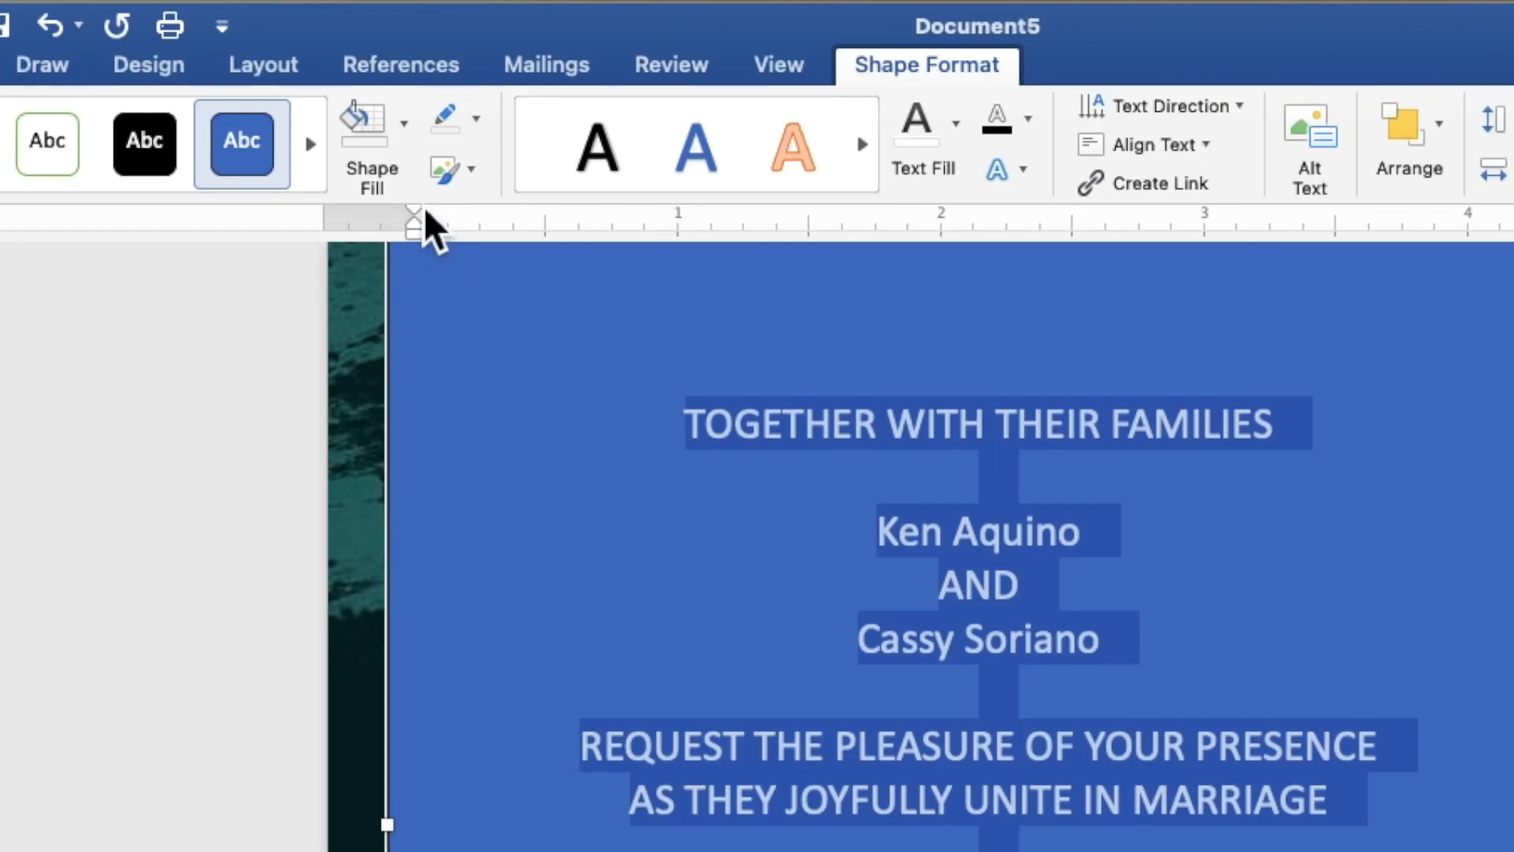
- Set the text box to No Fill and No Outline
click(404, 149)
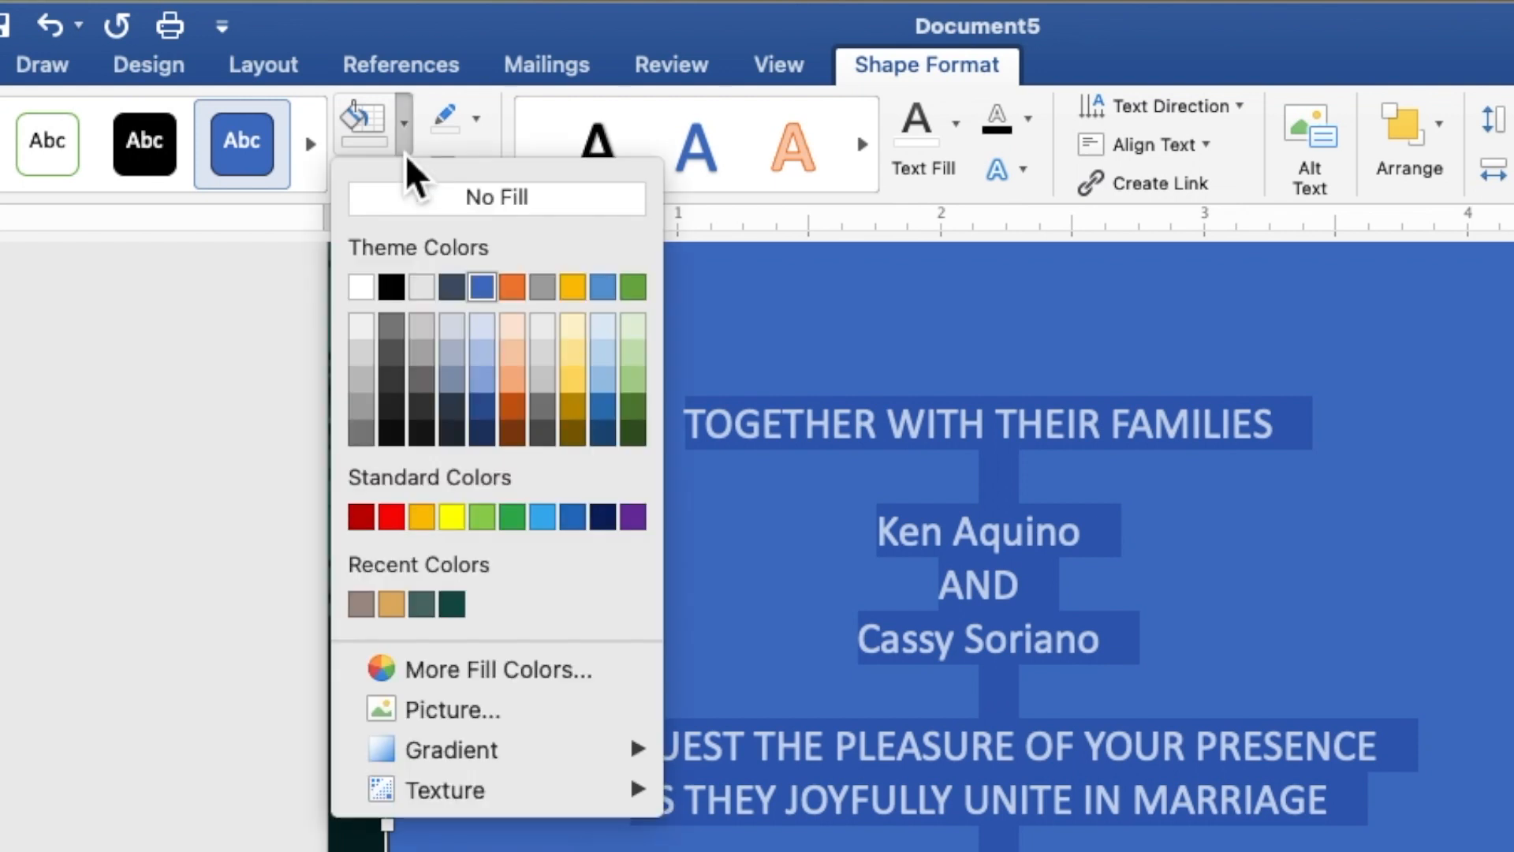
click(405, 202)
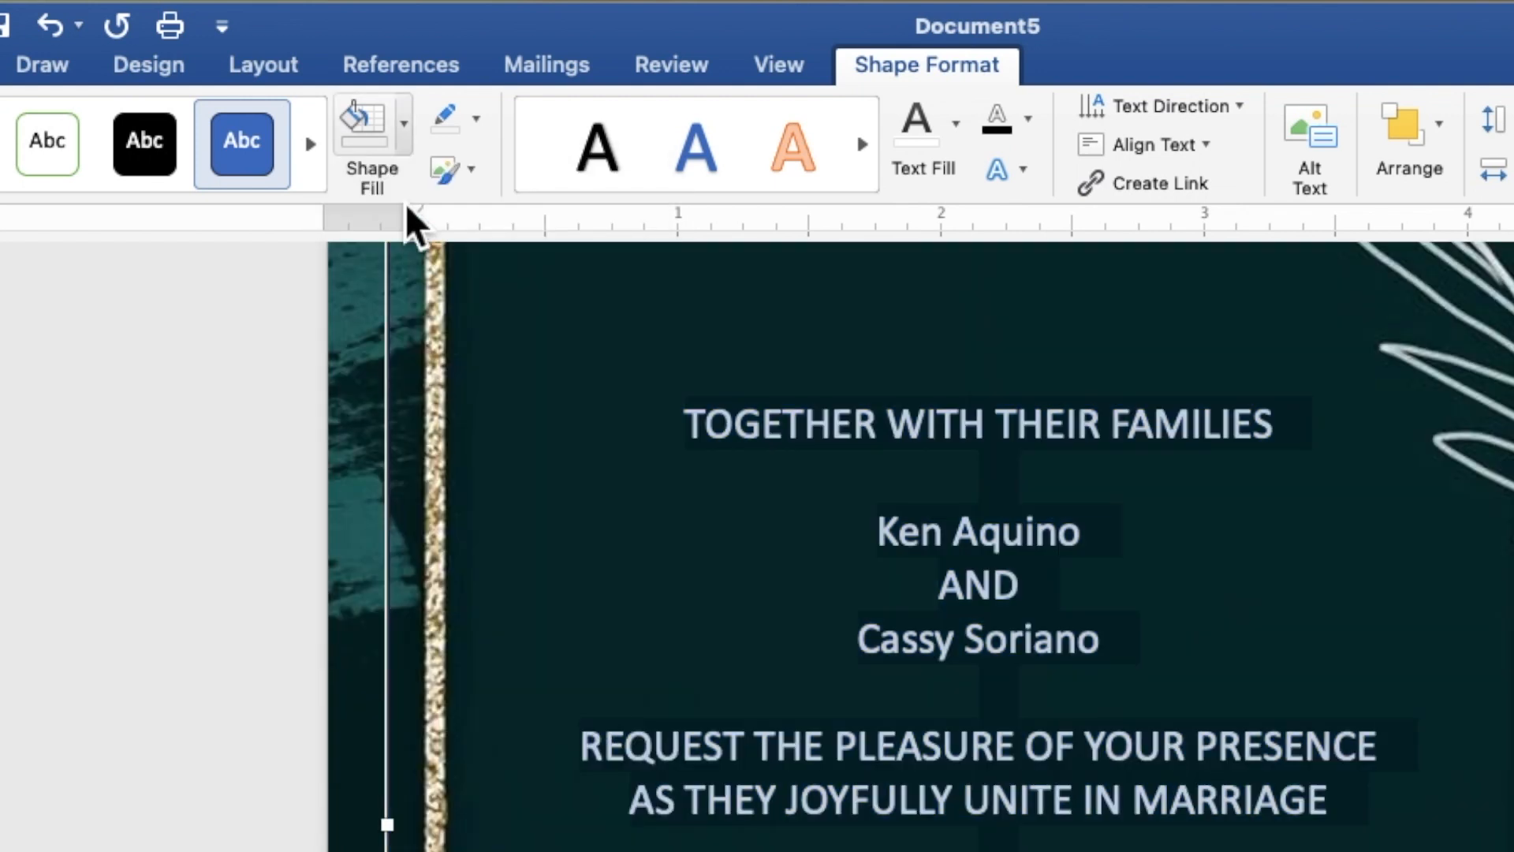
click(481, 129)
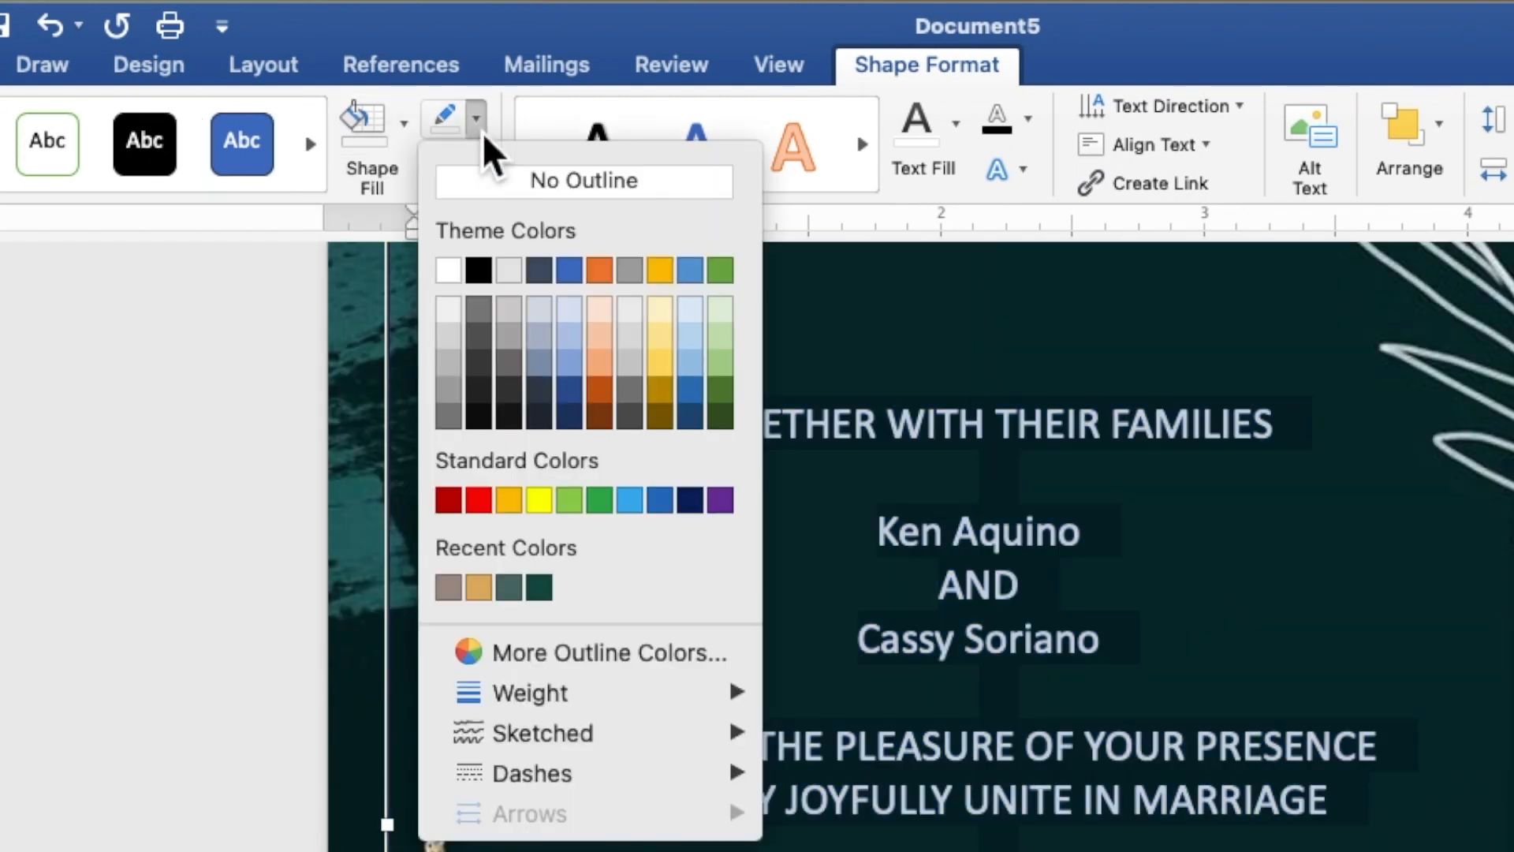
click(492, 182)
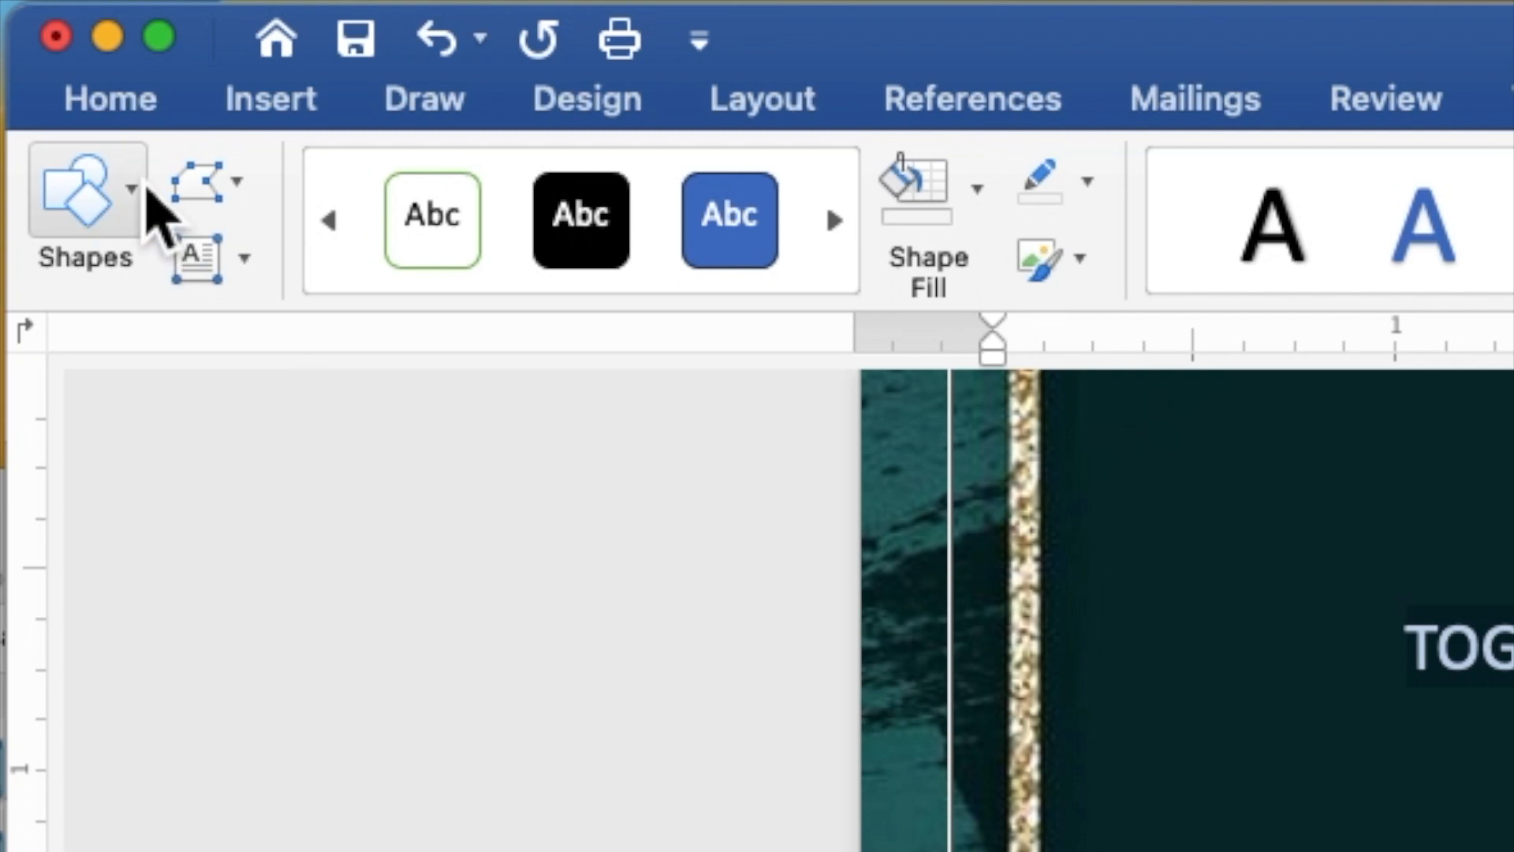
- Format the selected invitation text as Times New Roman, size 9
click(50, 16)
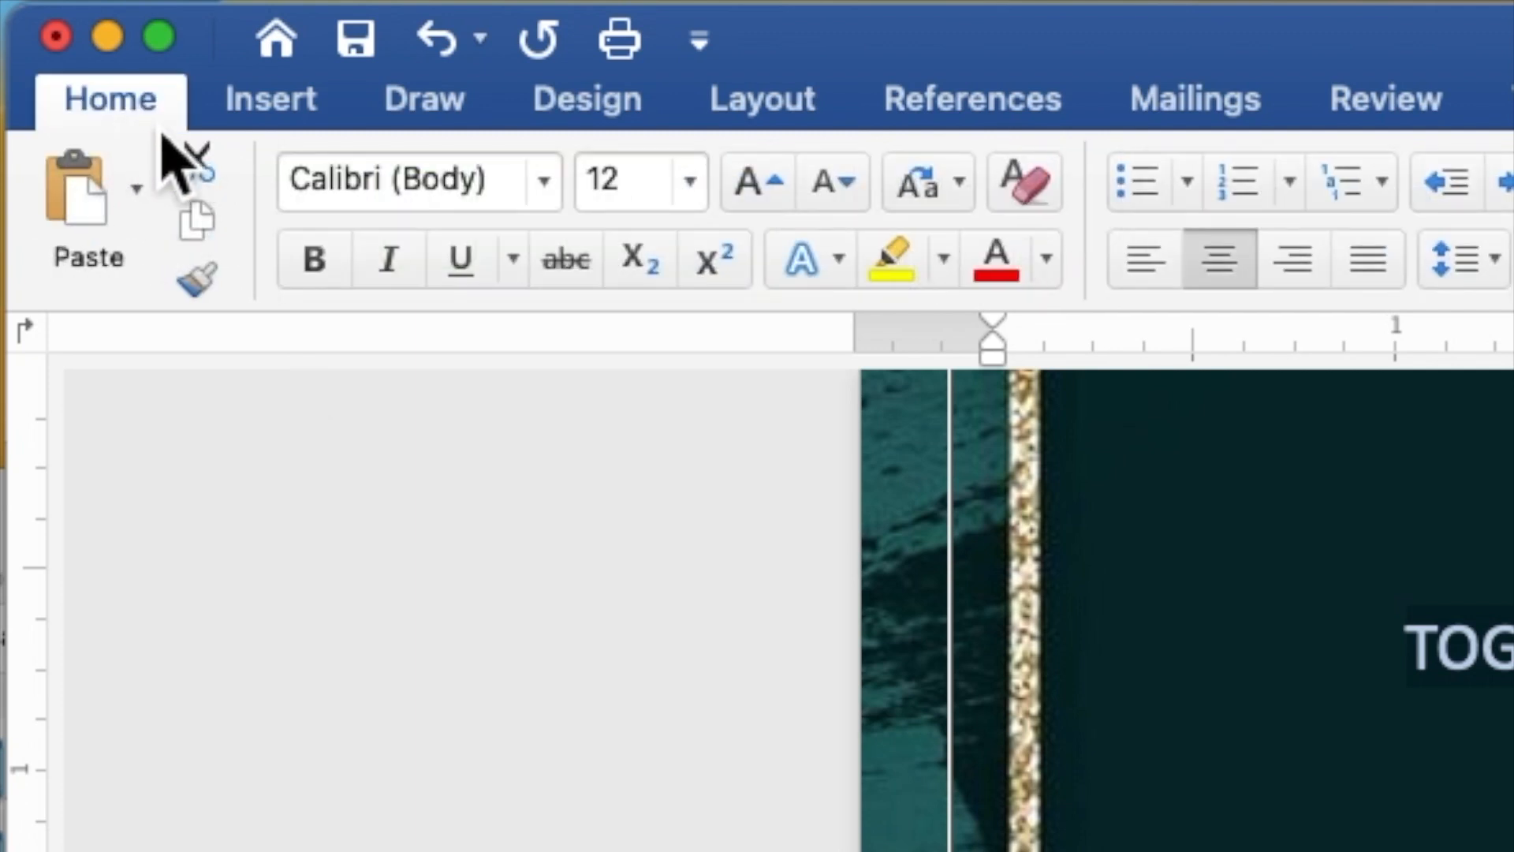
click(550, 197)
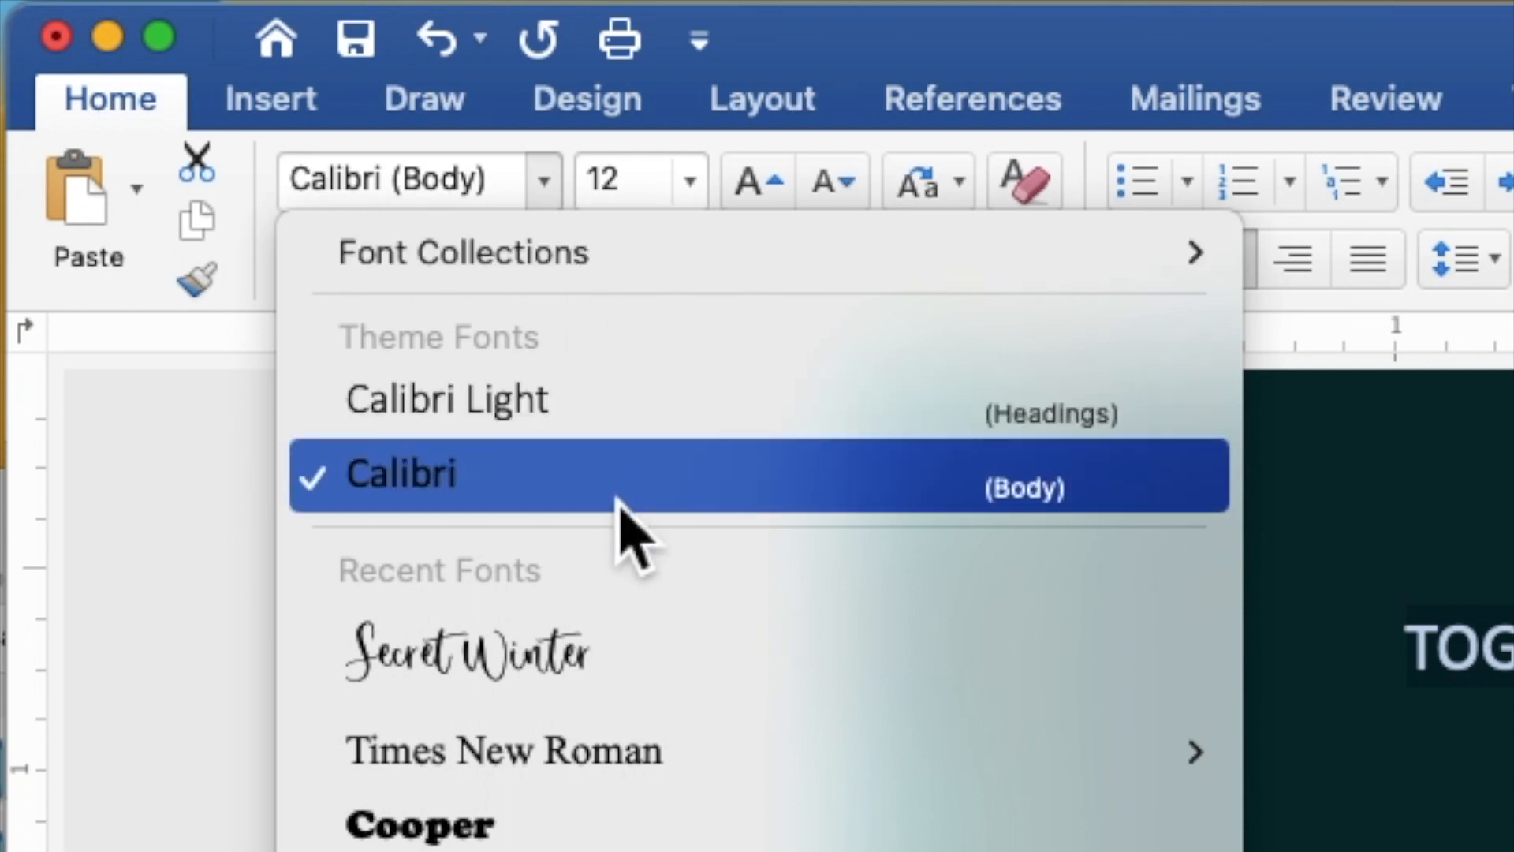
click(624, 748)
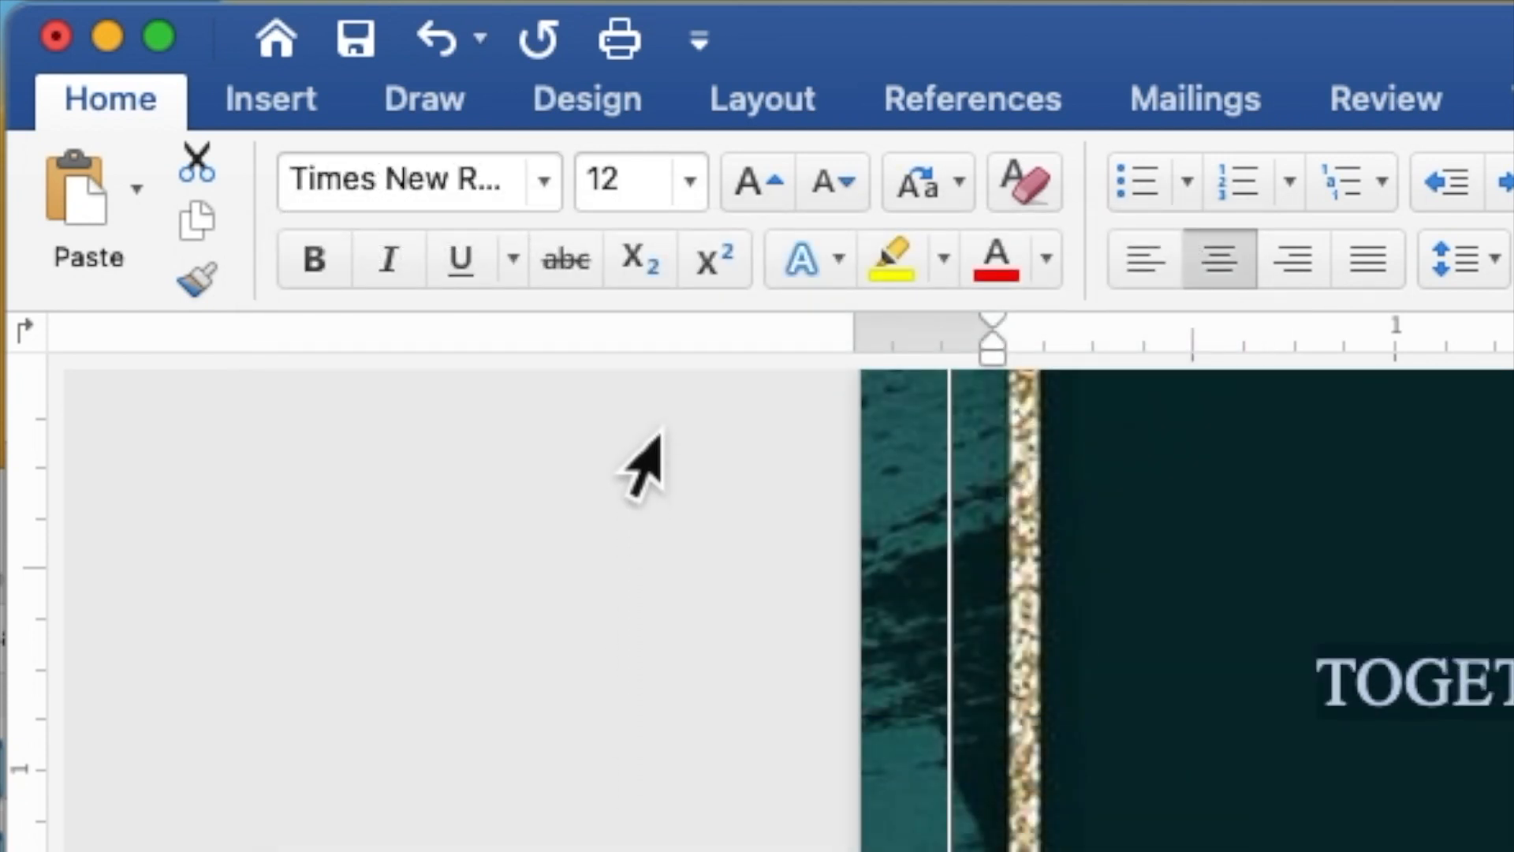
click(642, 189)
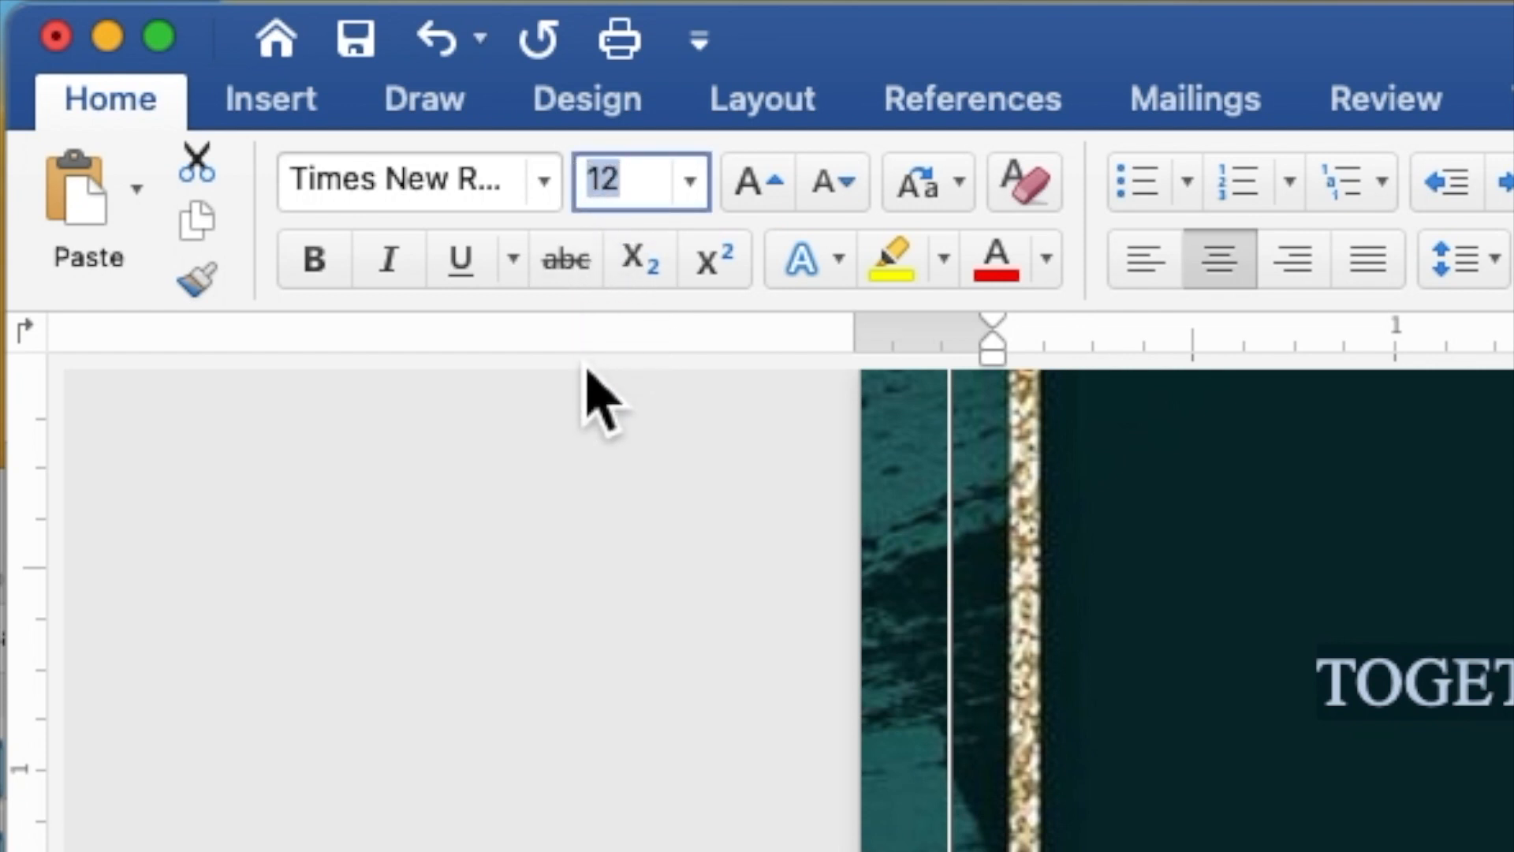
text(9)
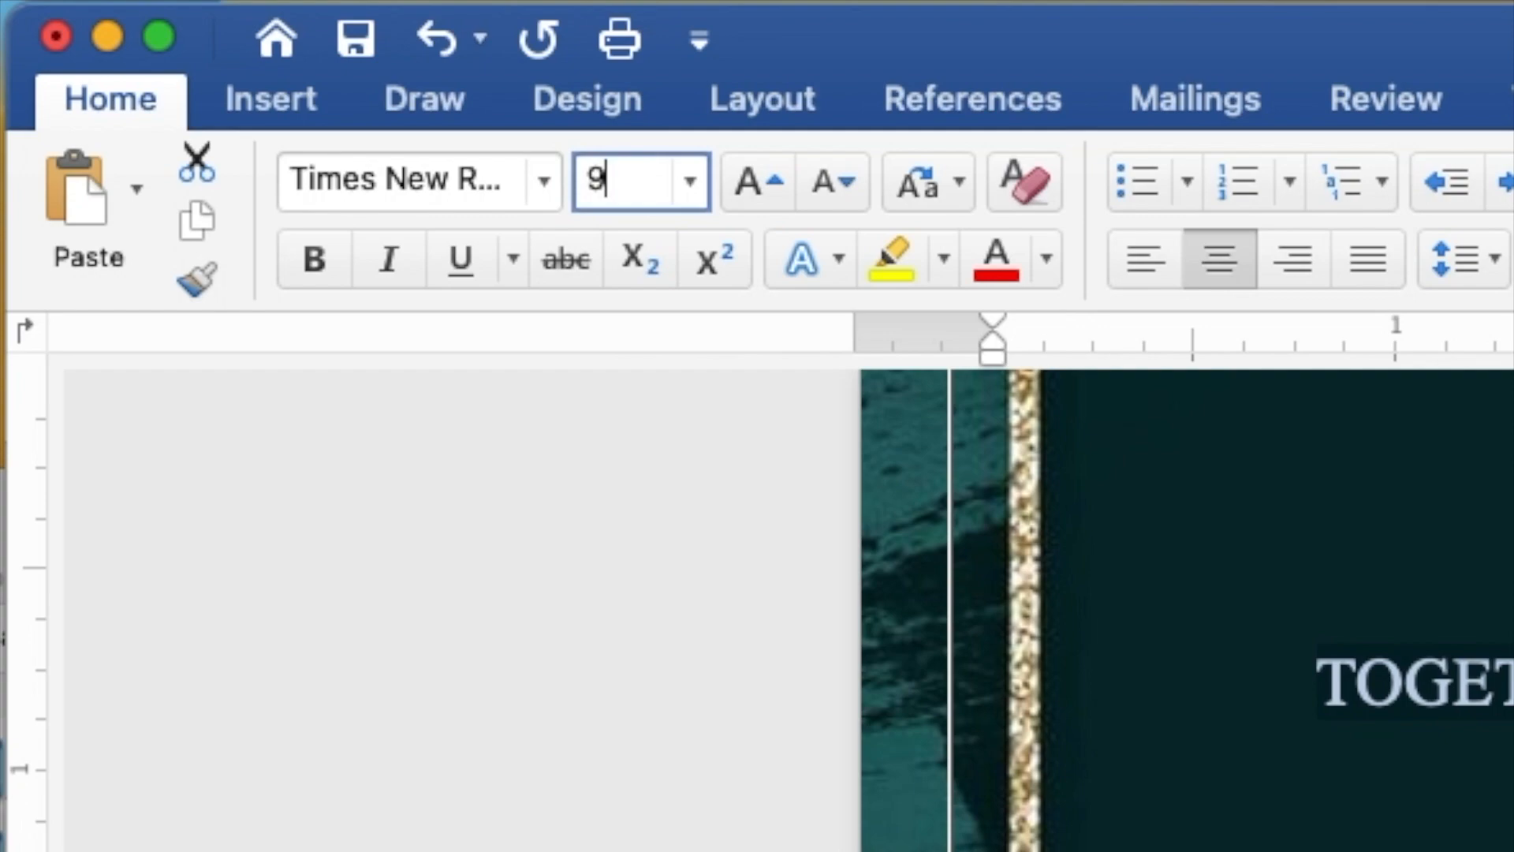
key(Return)
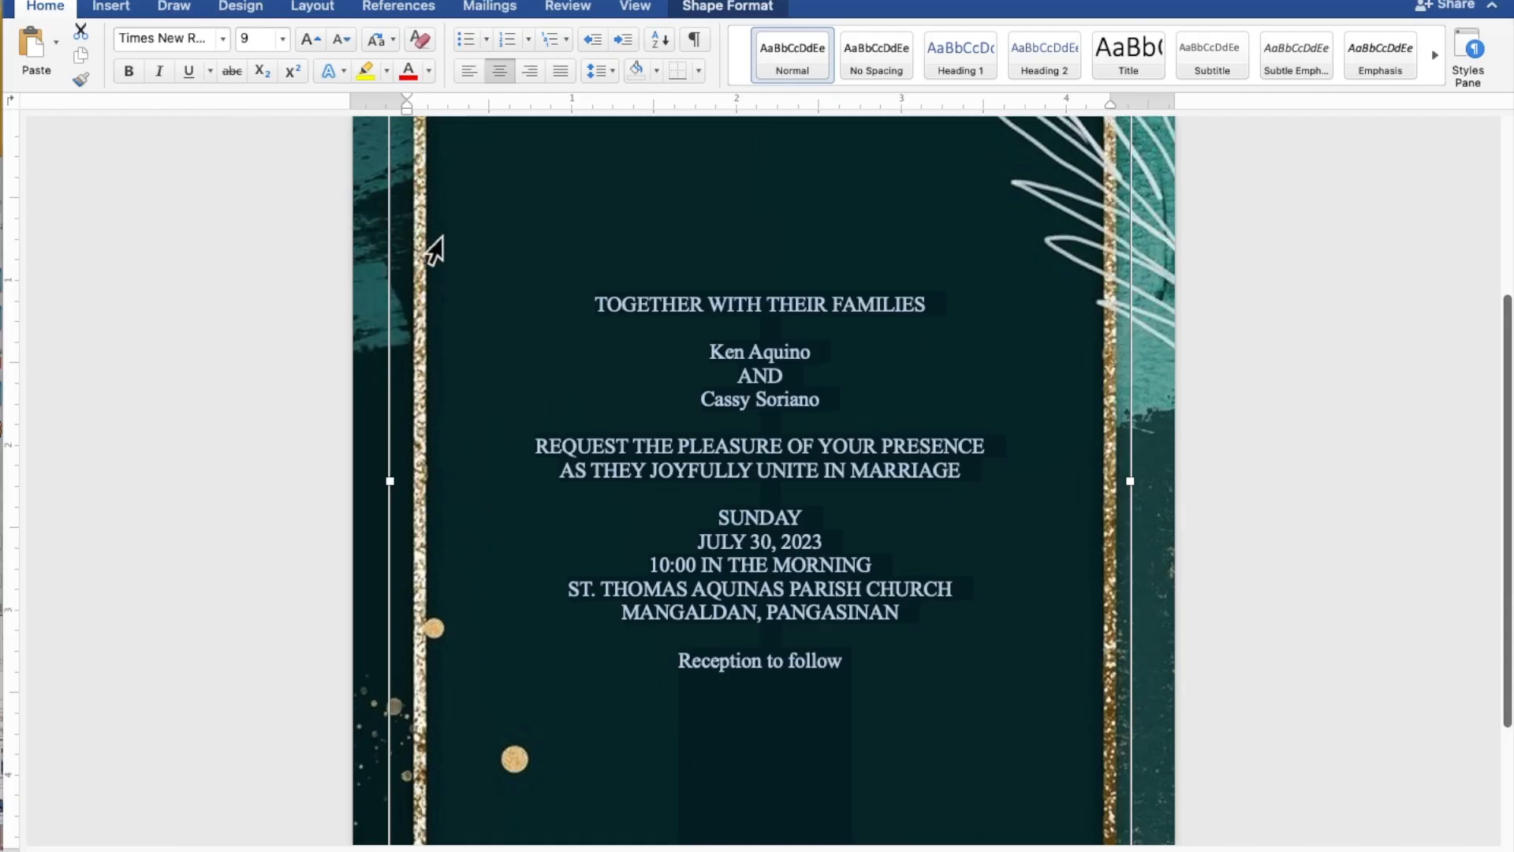
- Set both name lines and 'Reception to follow' in Secret Winter at size 15
click(764, 354)
drag(817, 356, 727, 357)
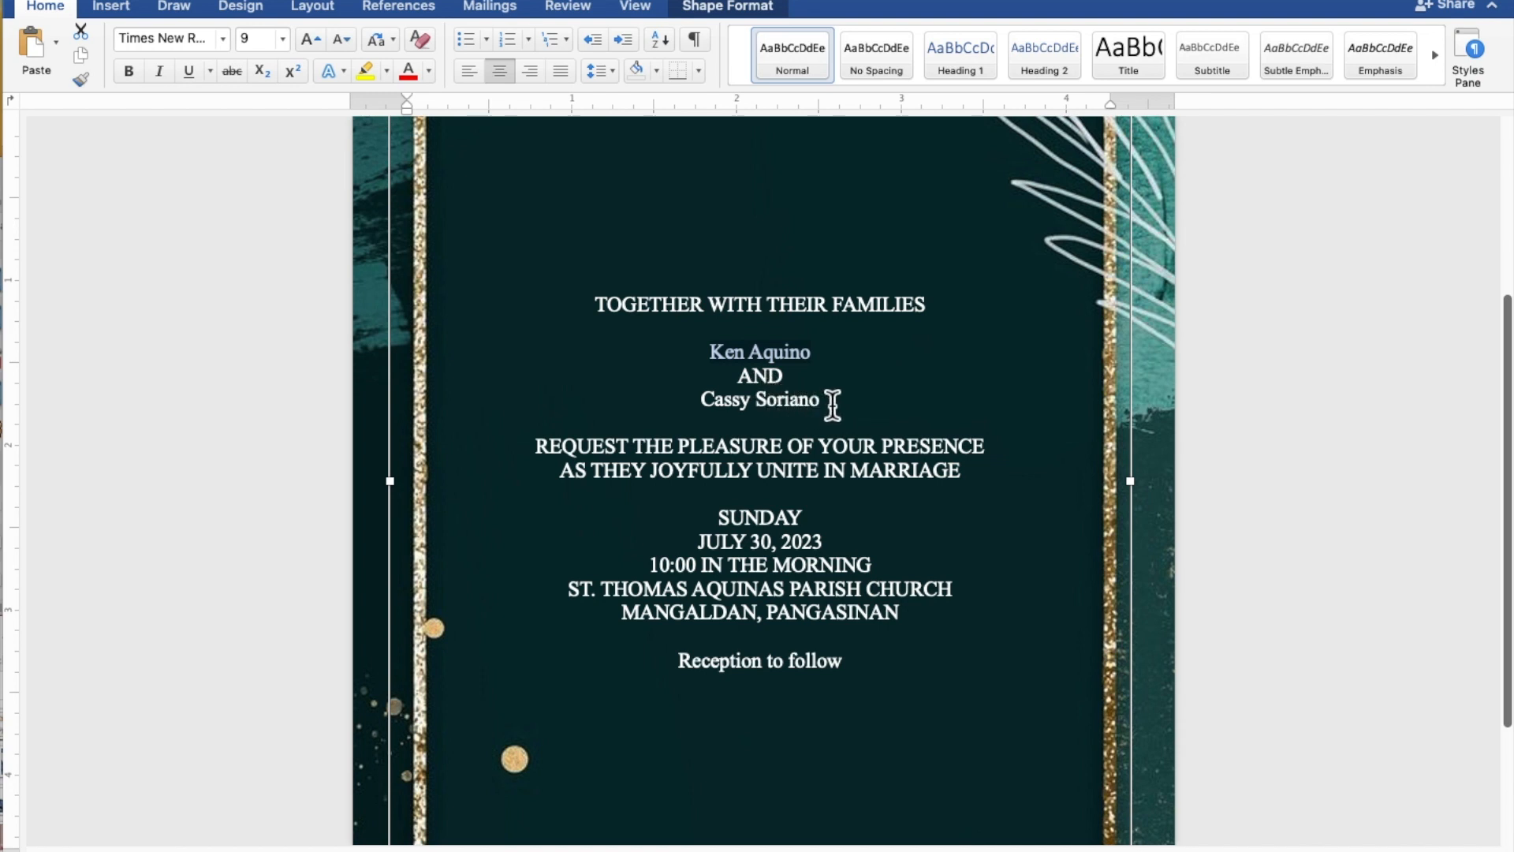
drag(833, 403, 719, 405)
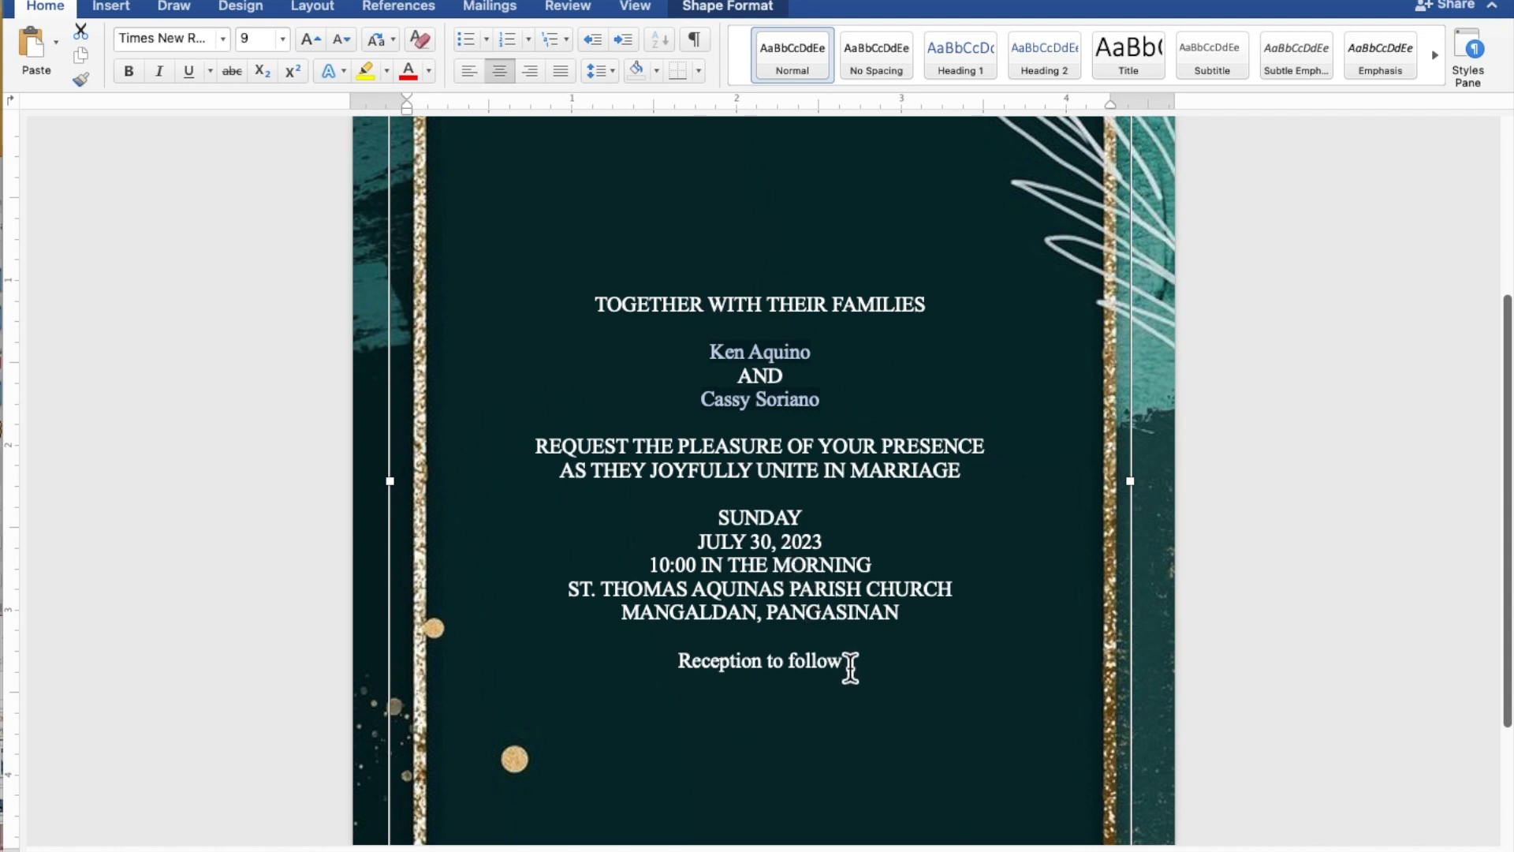
drag(849, 667, 710, 666)
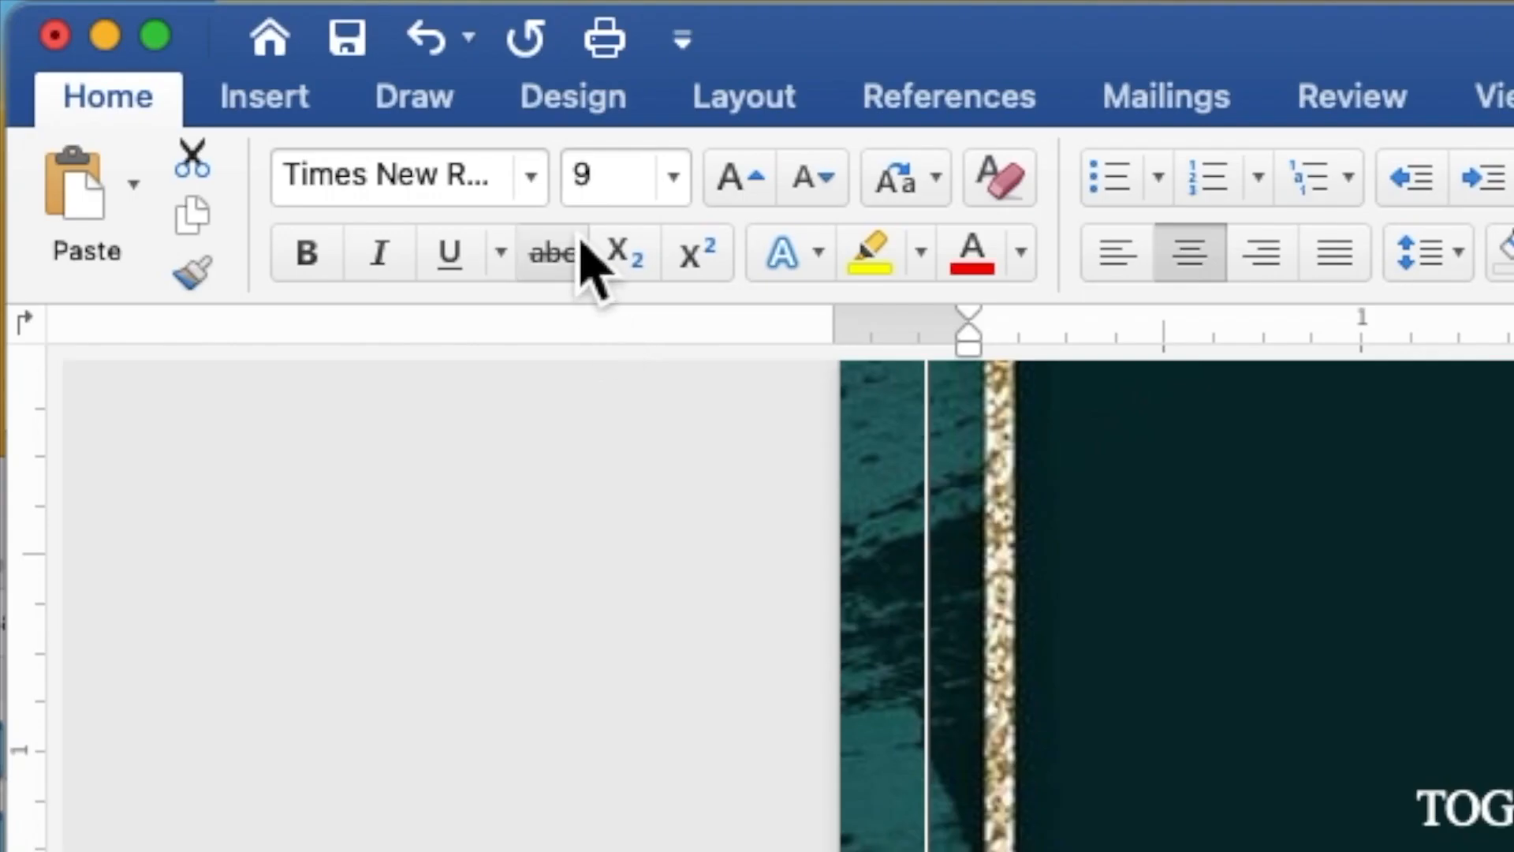
click(549, 197)
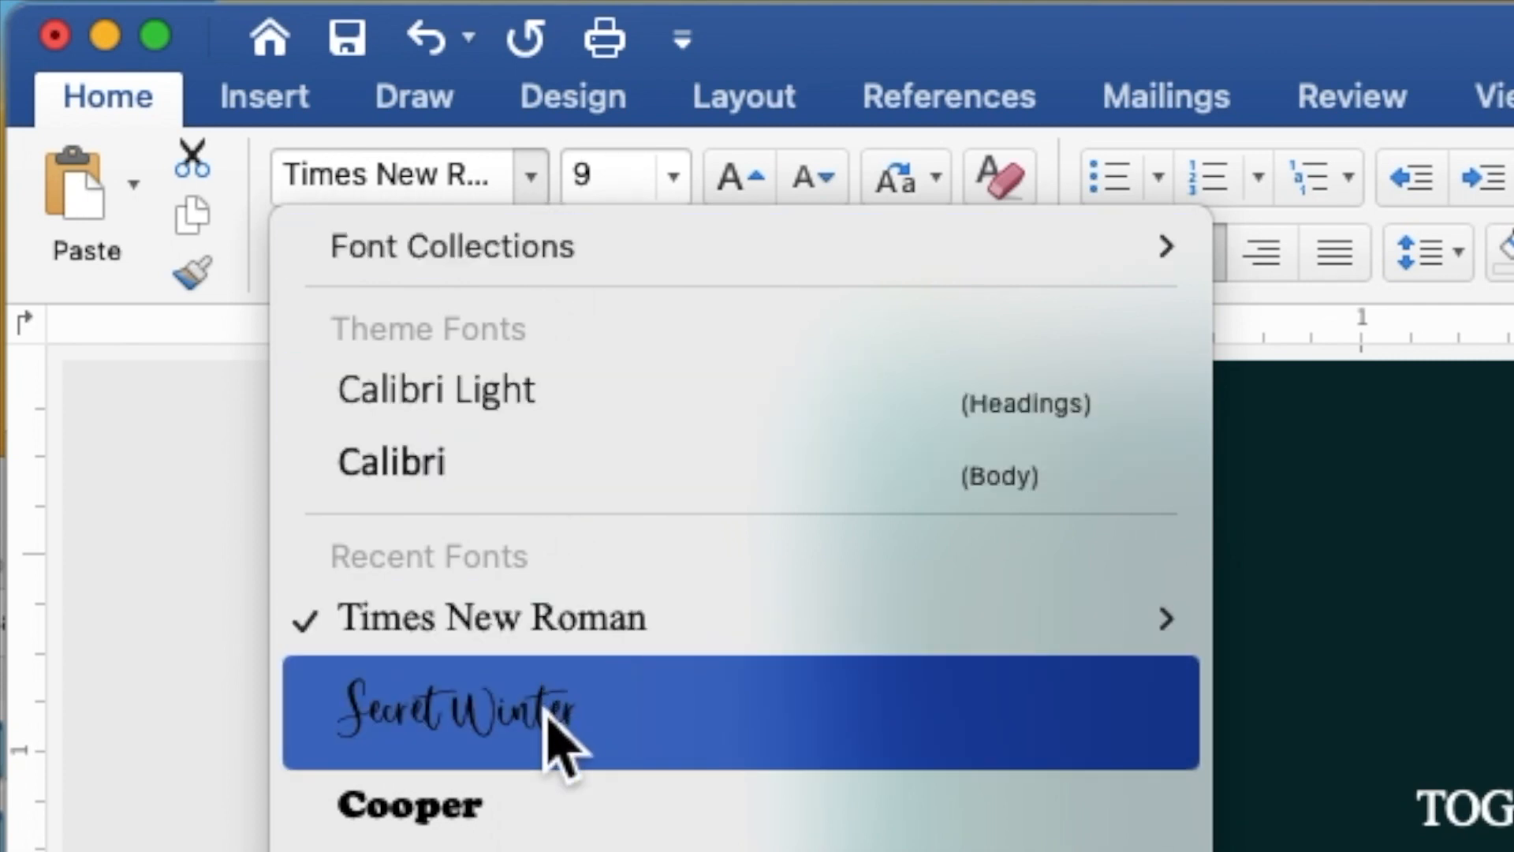
click(563, 745)
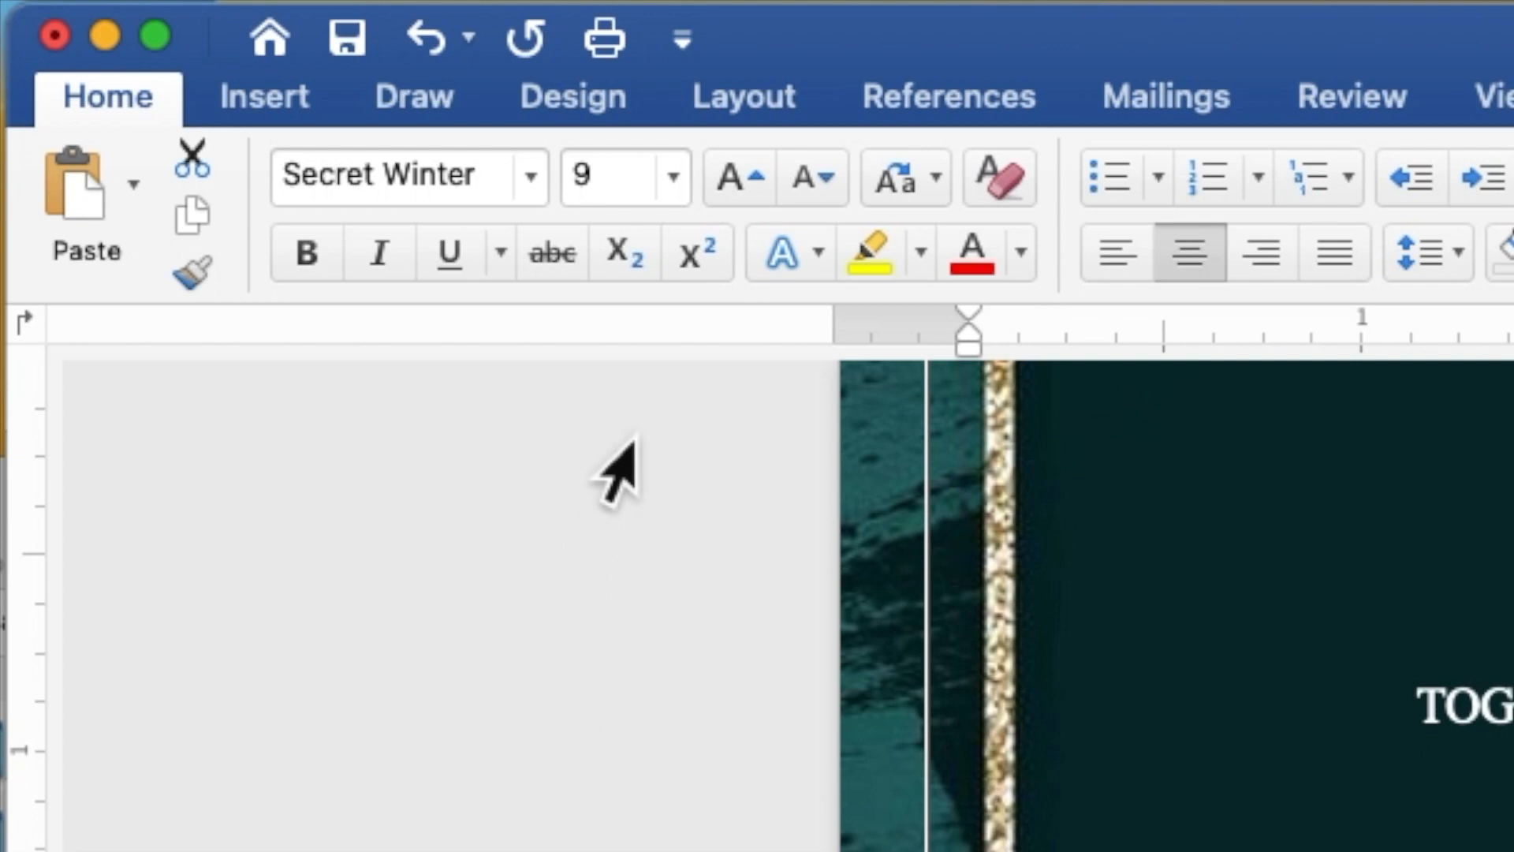
click(618, 192)
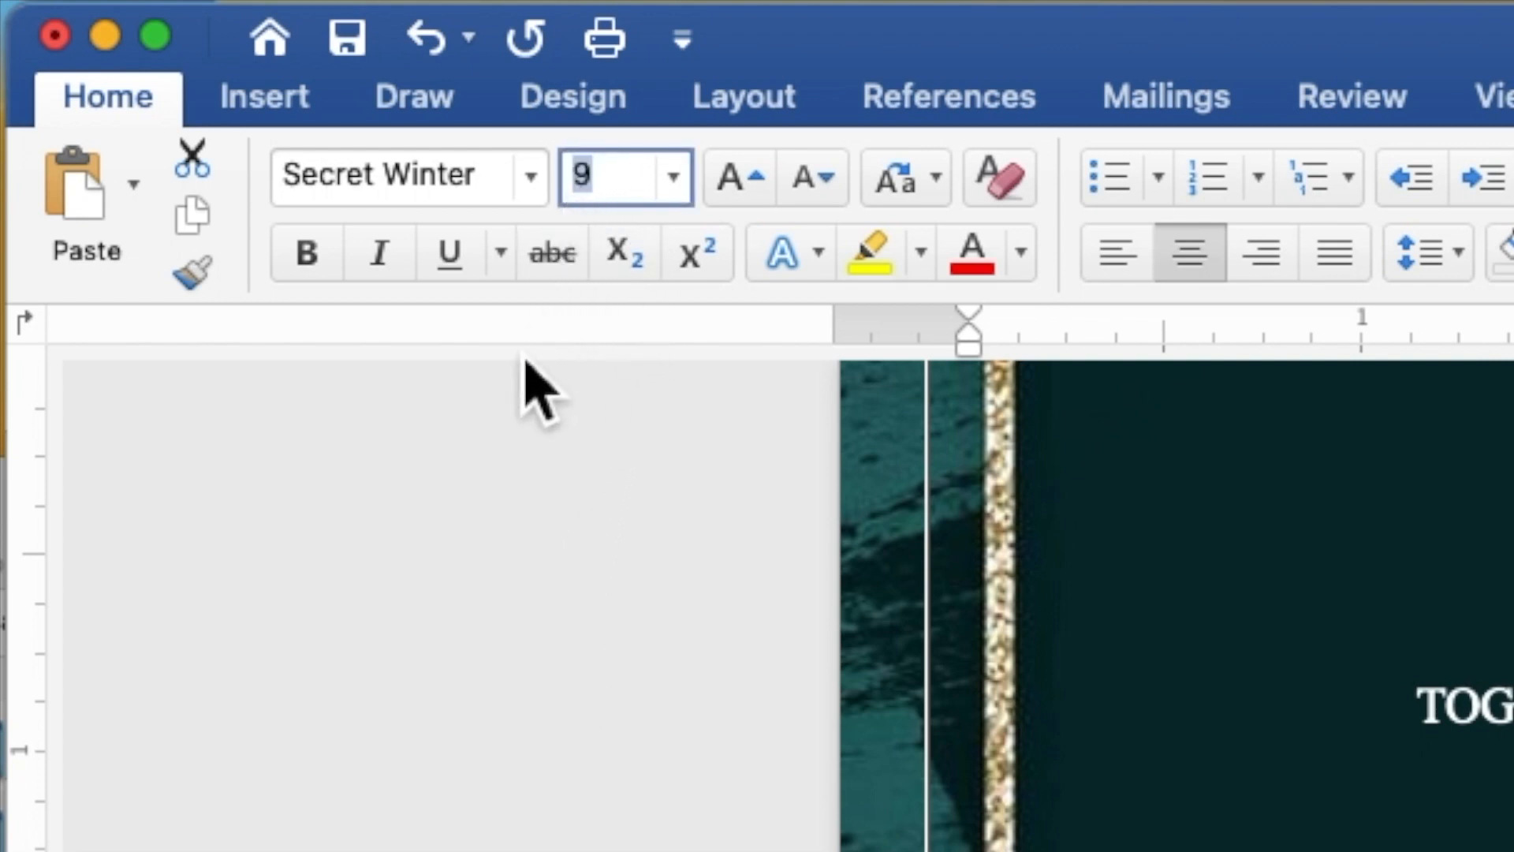
text(15)
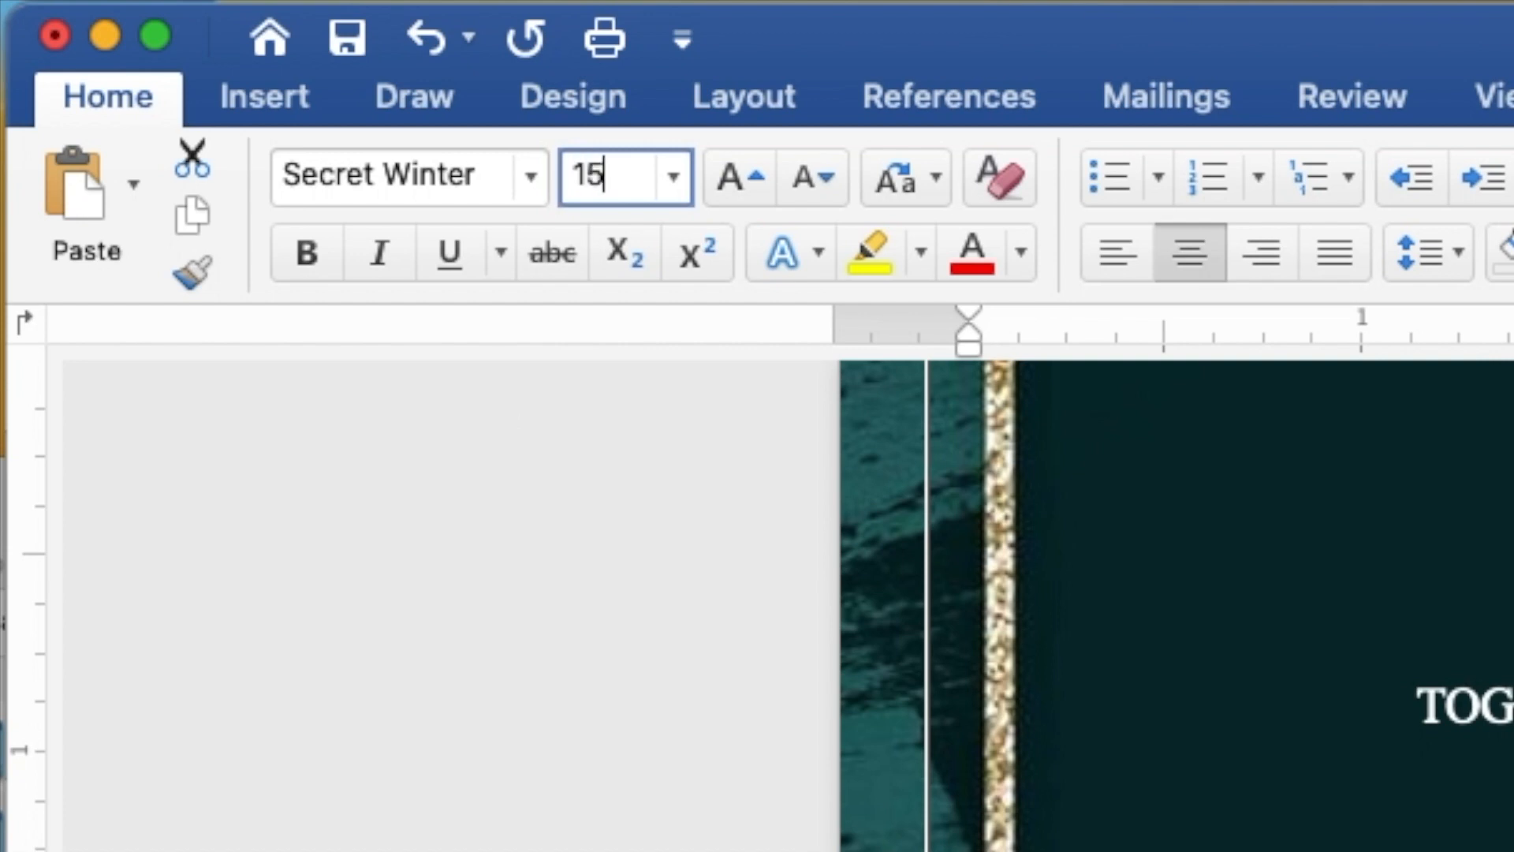
key(Return)
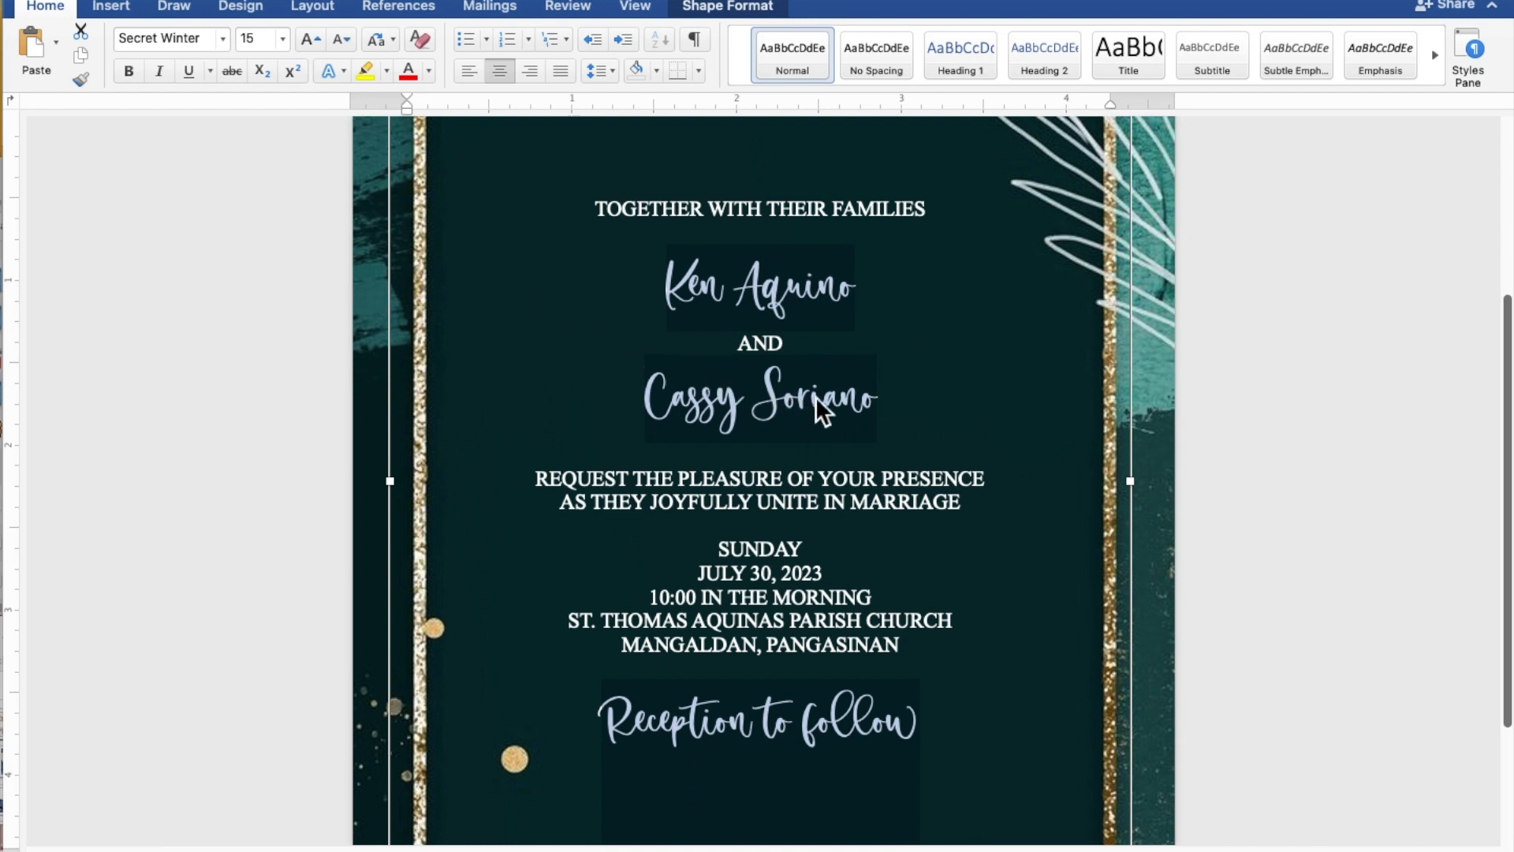
drag(886, 402, 691, 406)
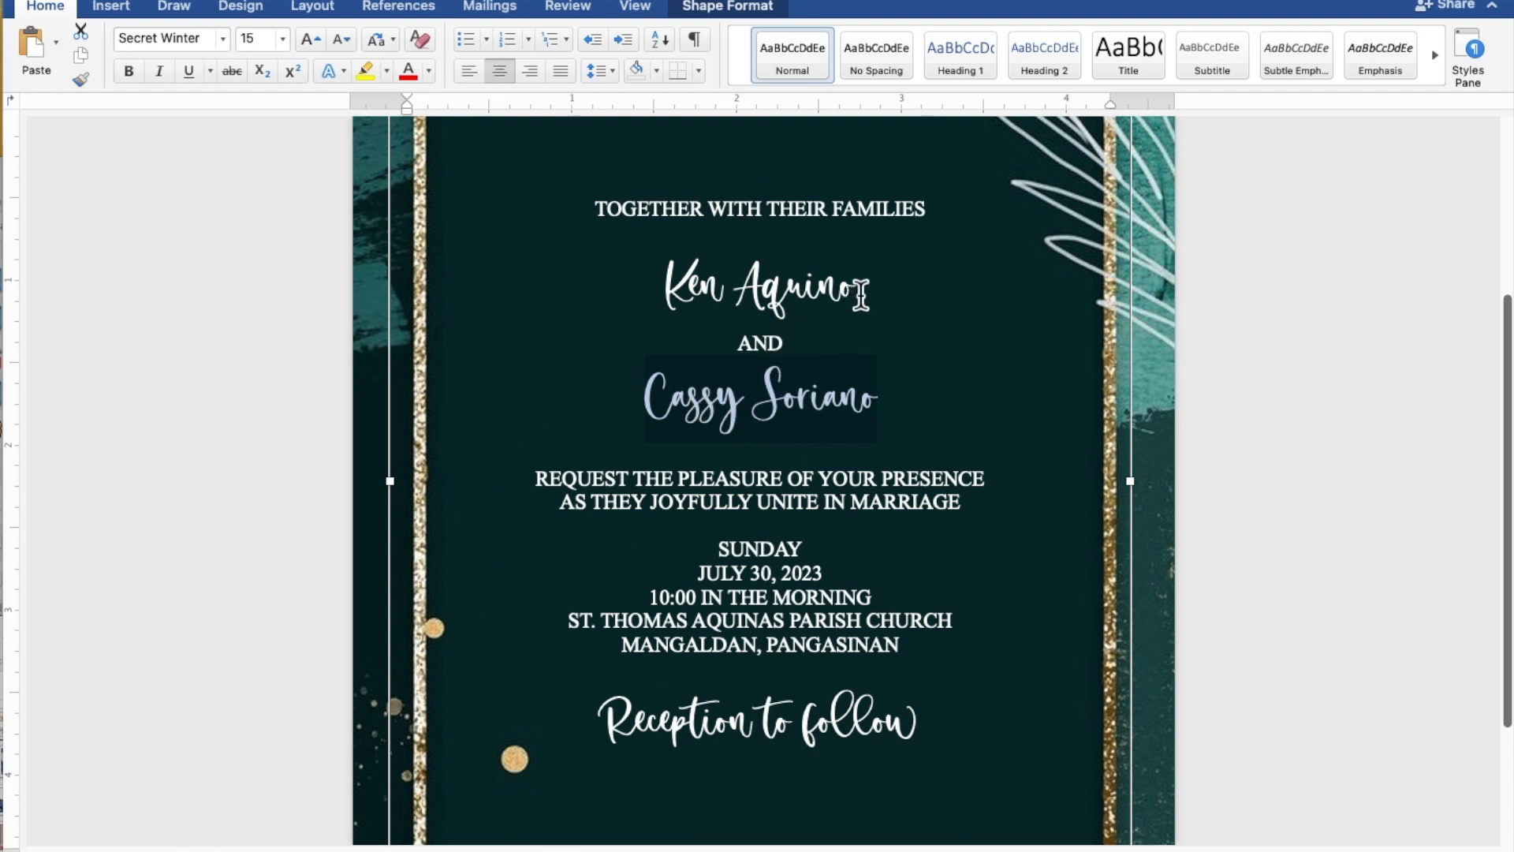
- Select the two name lines together and change their font size to 25
drag(861, 293, 678, 291)
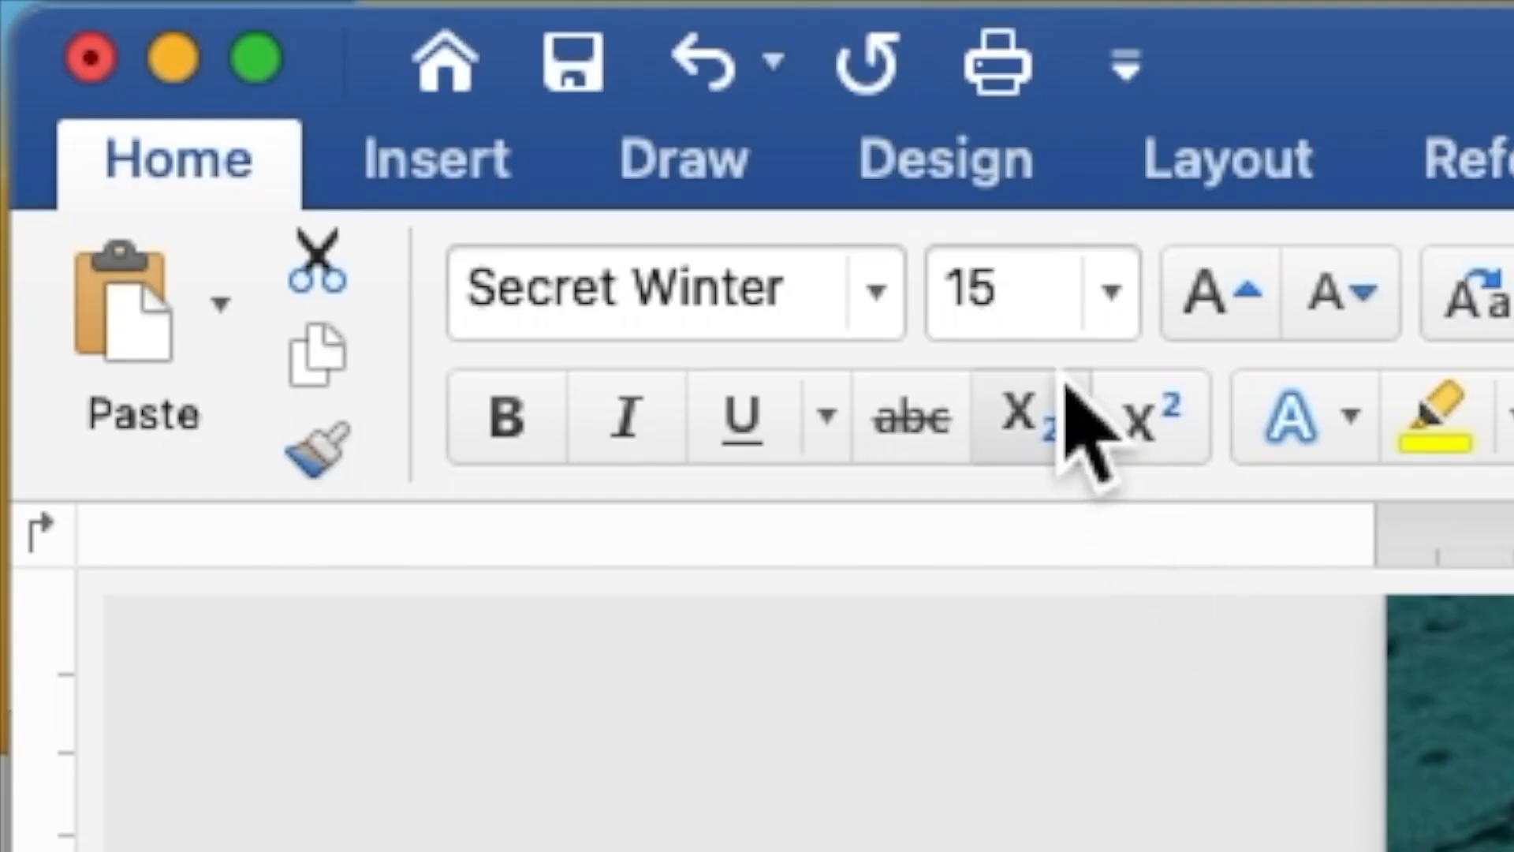
drag(1025, 307, 970, 355)
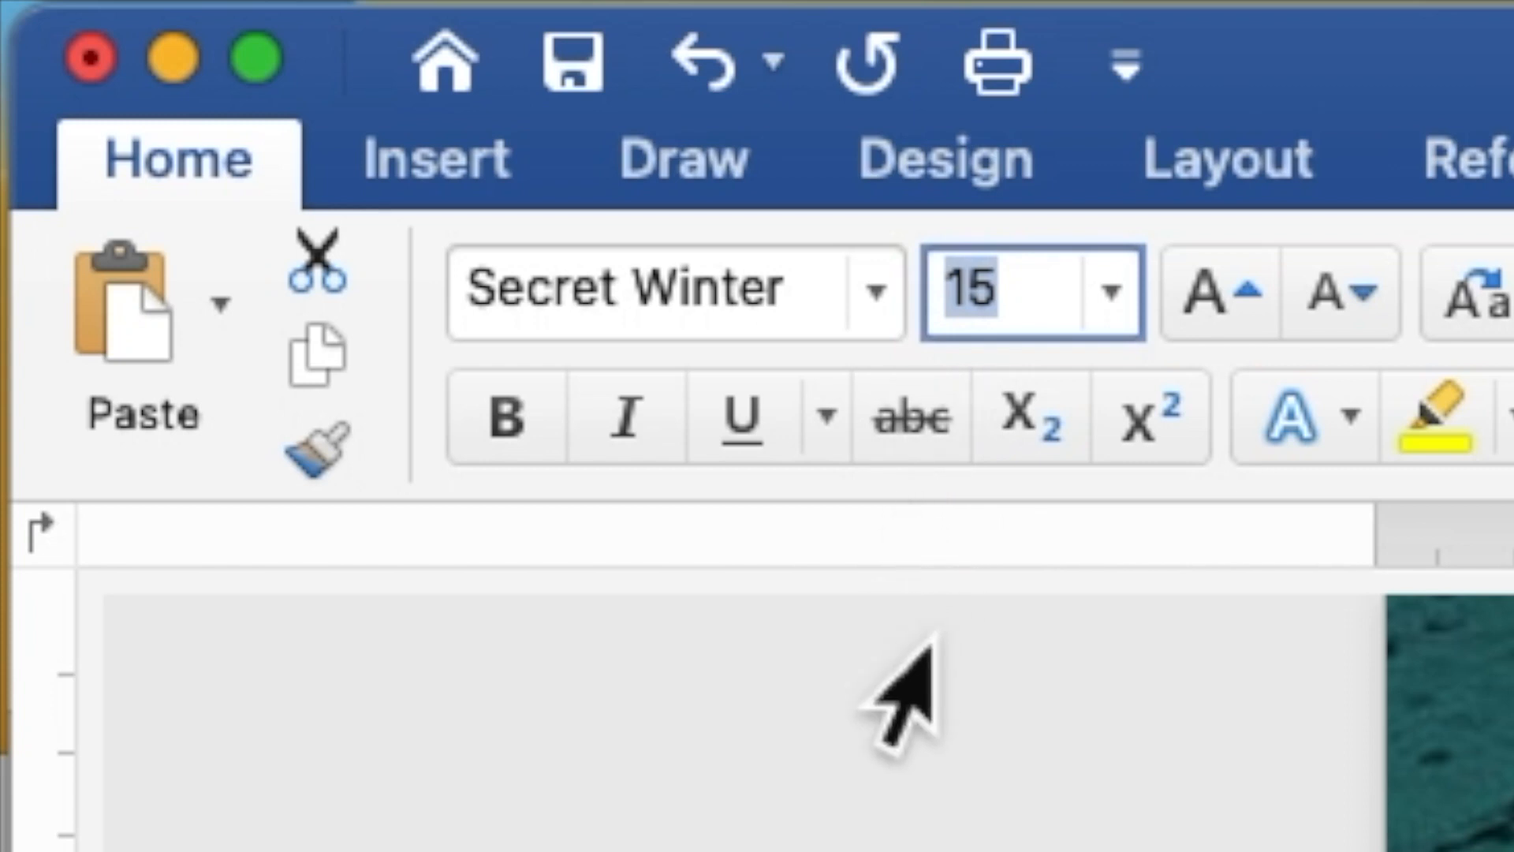
text(25)
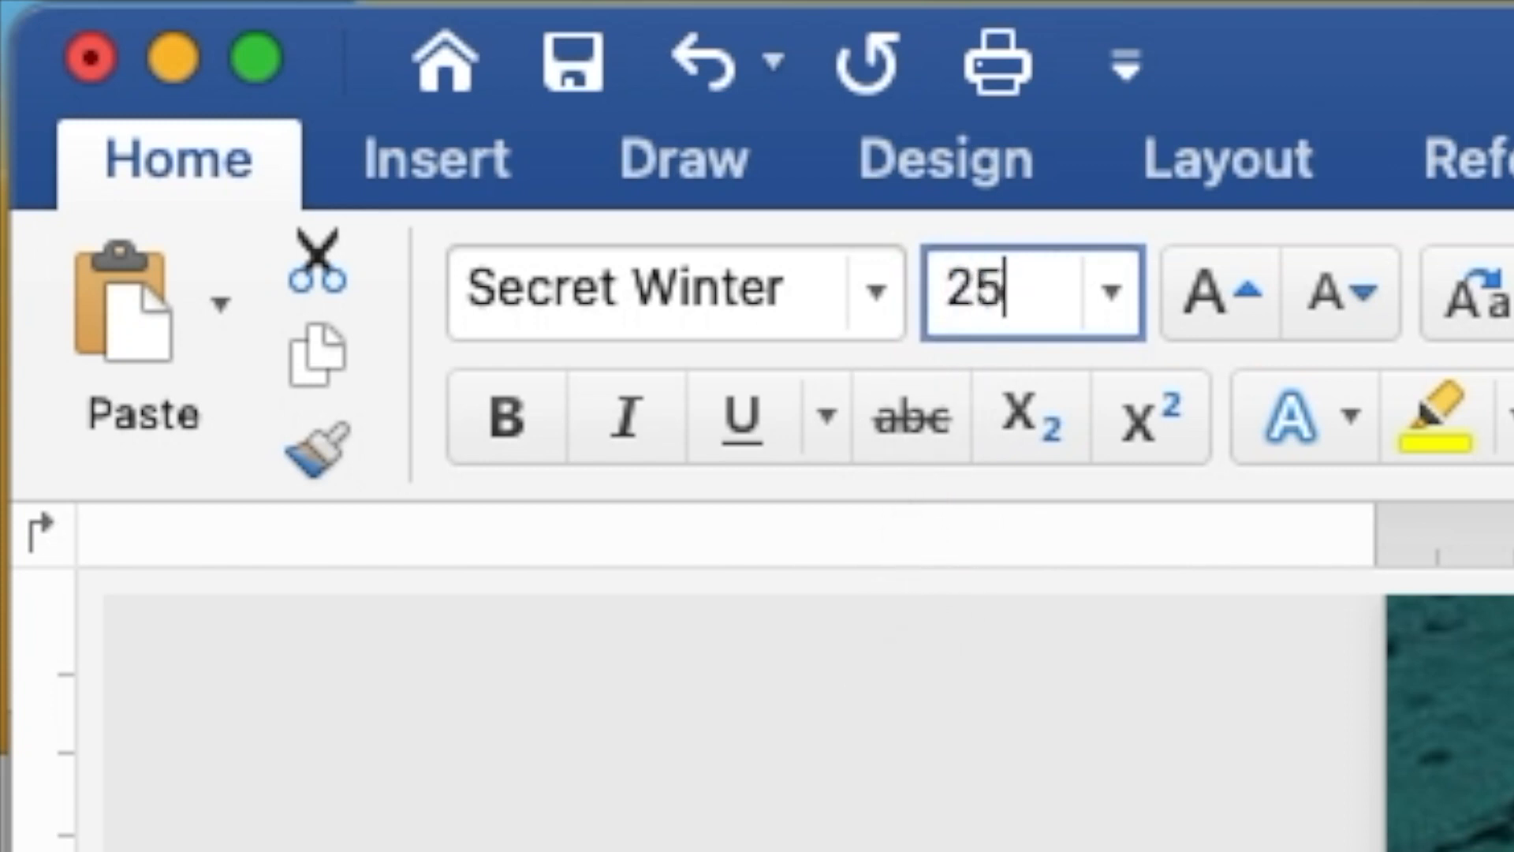
key(Return)
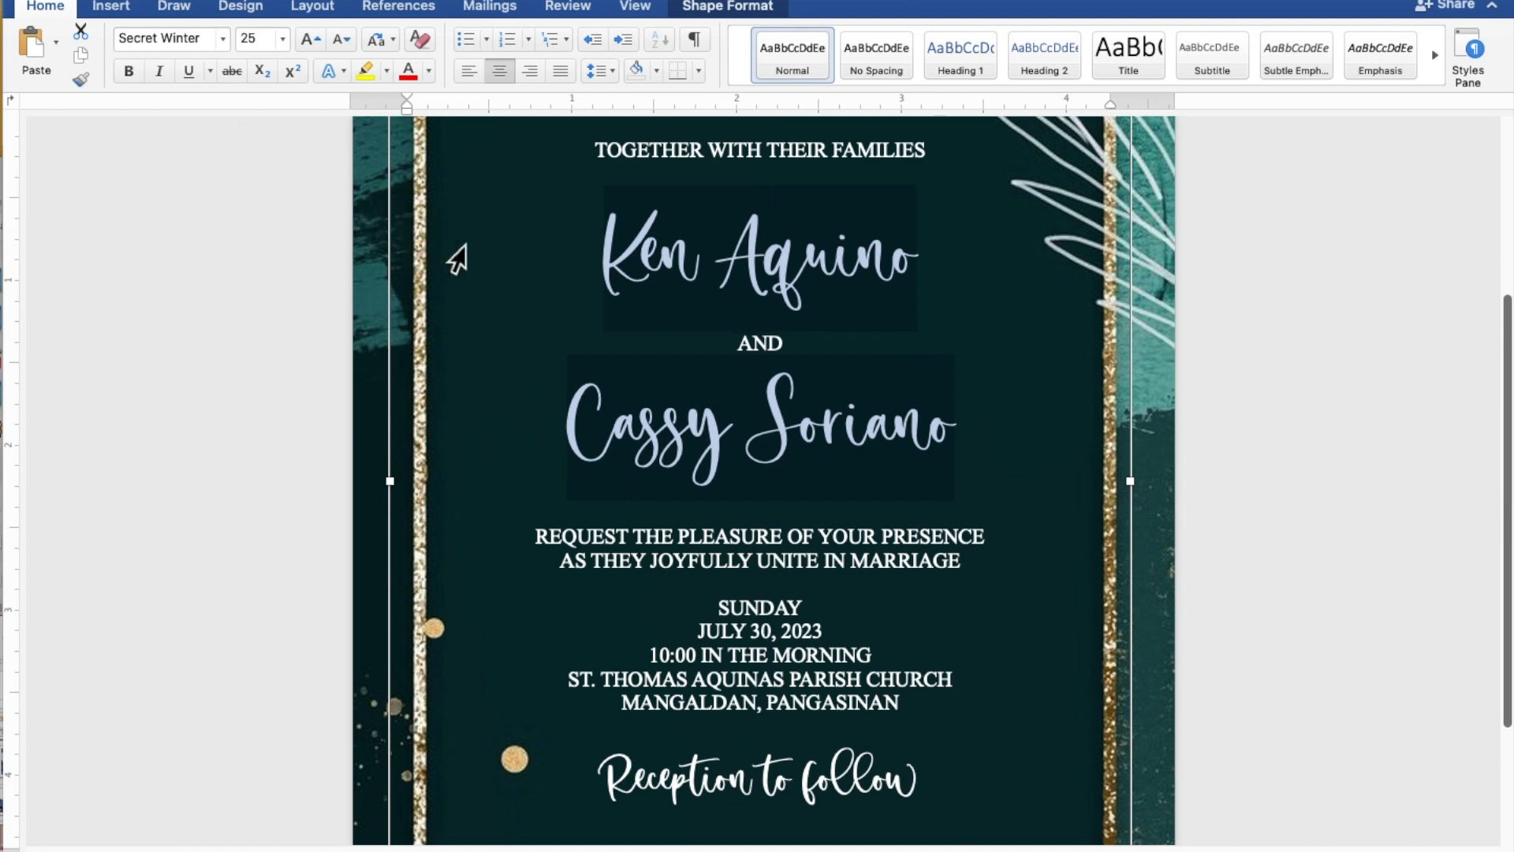
- Insert blank lines below the heading, above REQUEST THE PLEASURE, and above SUNDAY in the invitation
scroll(866, 366, down, 5)
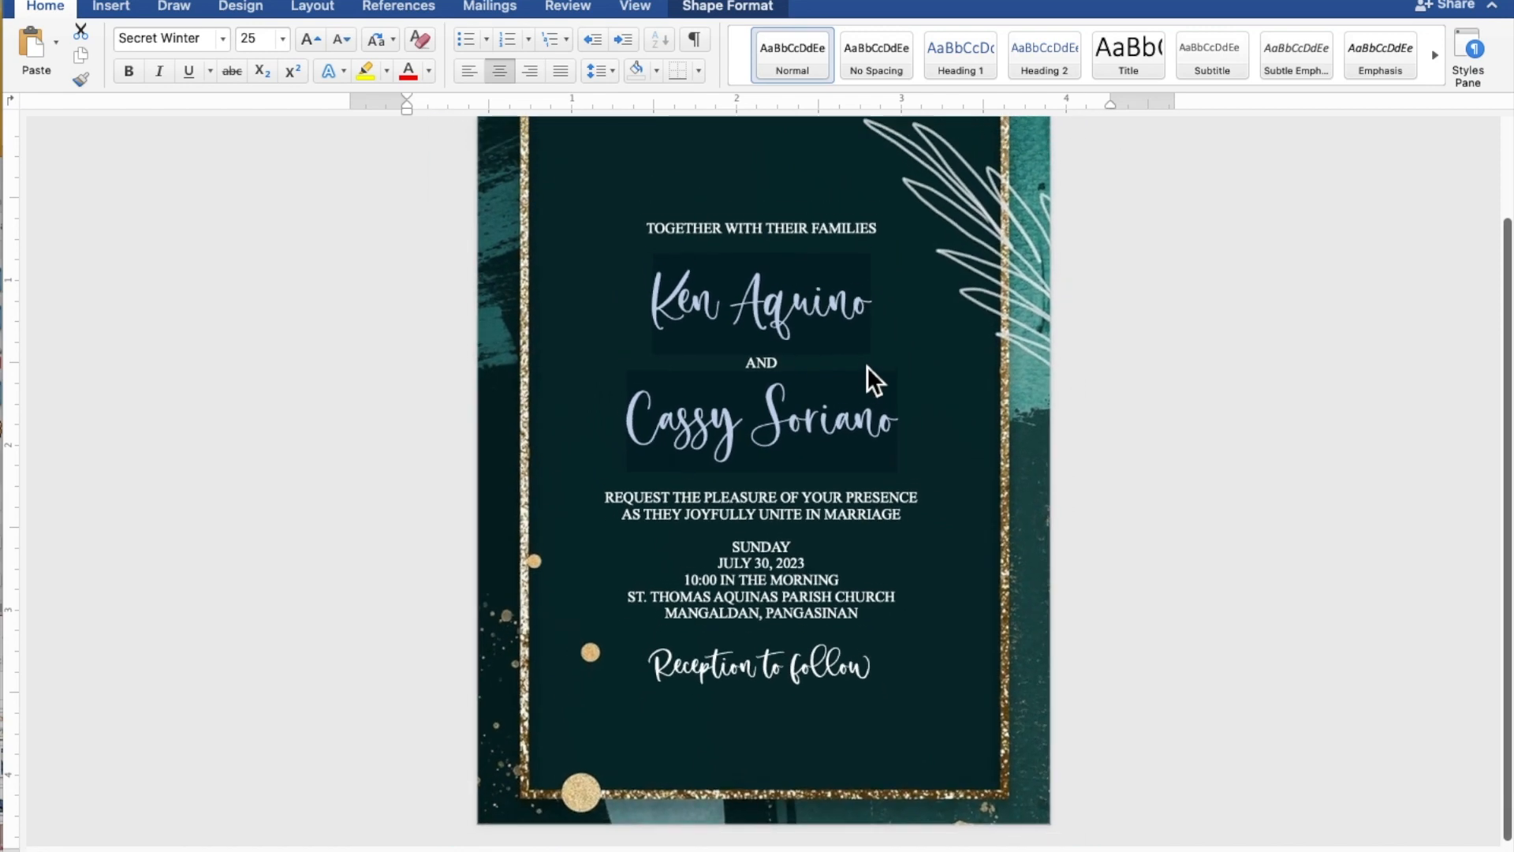
scroll(867, 366, down, 5)
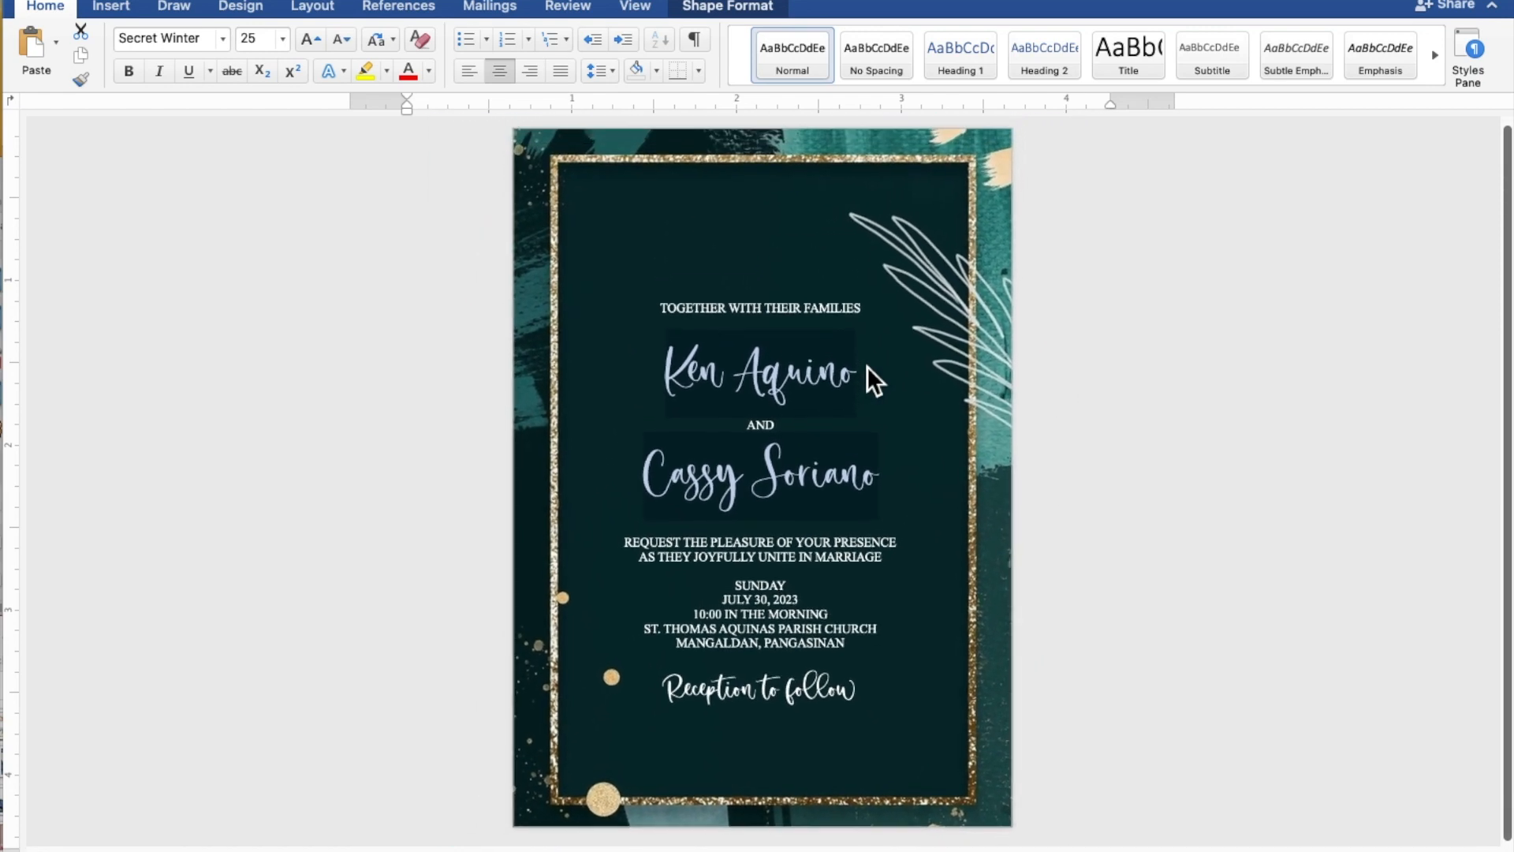
scroll(867, 366, down, 2)
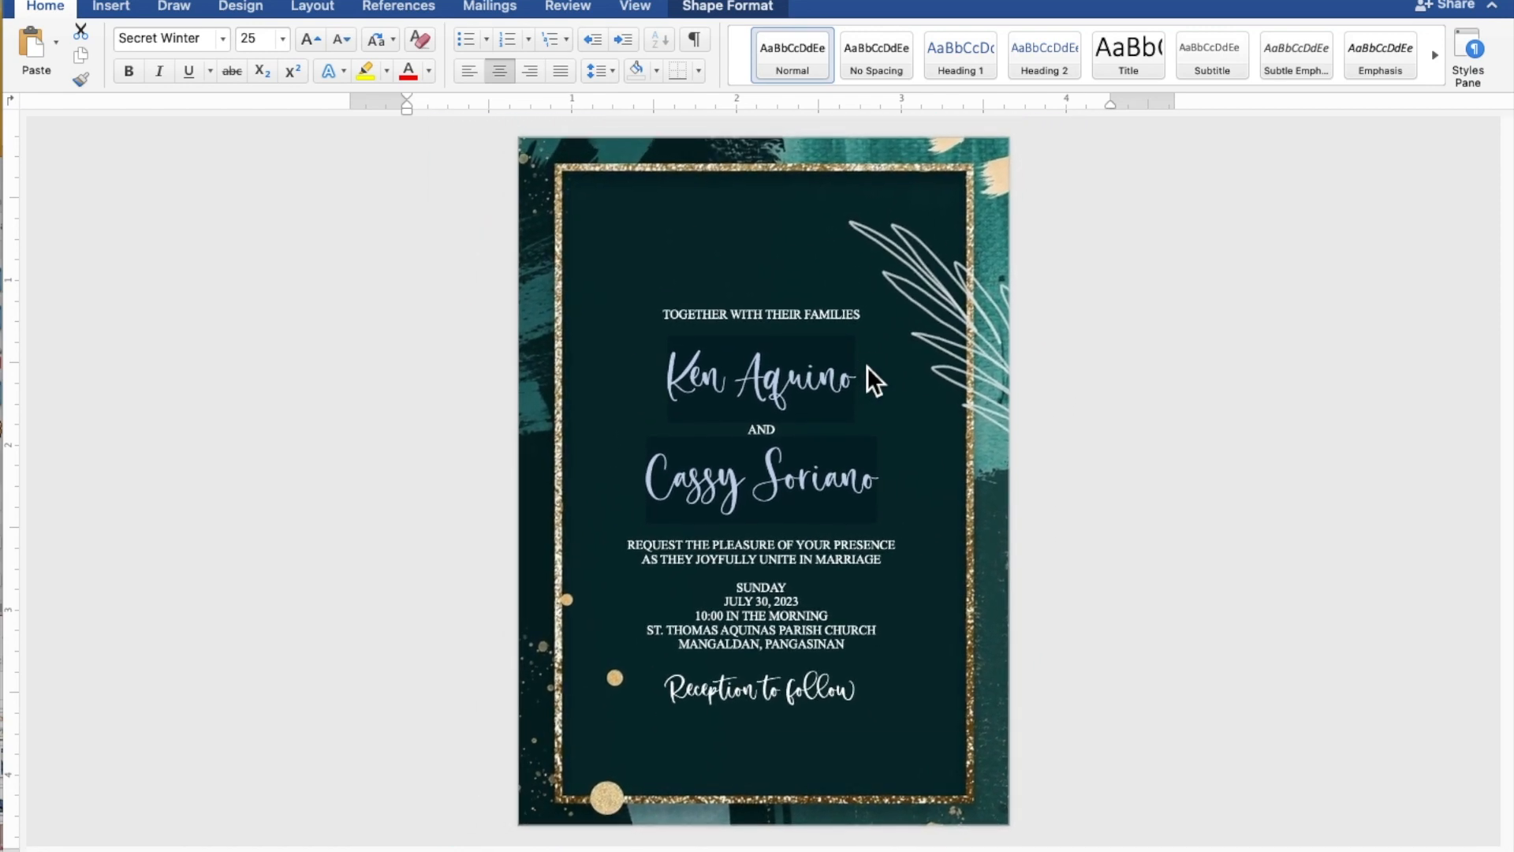
click(867, 366)
click(825, 331)
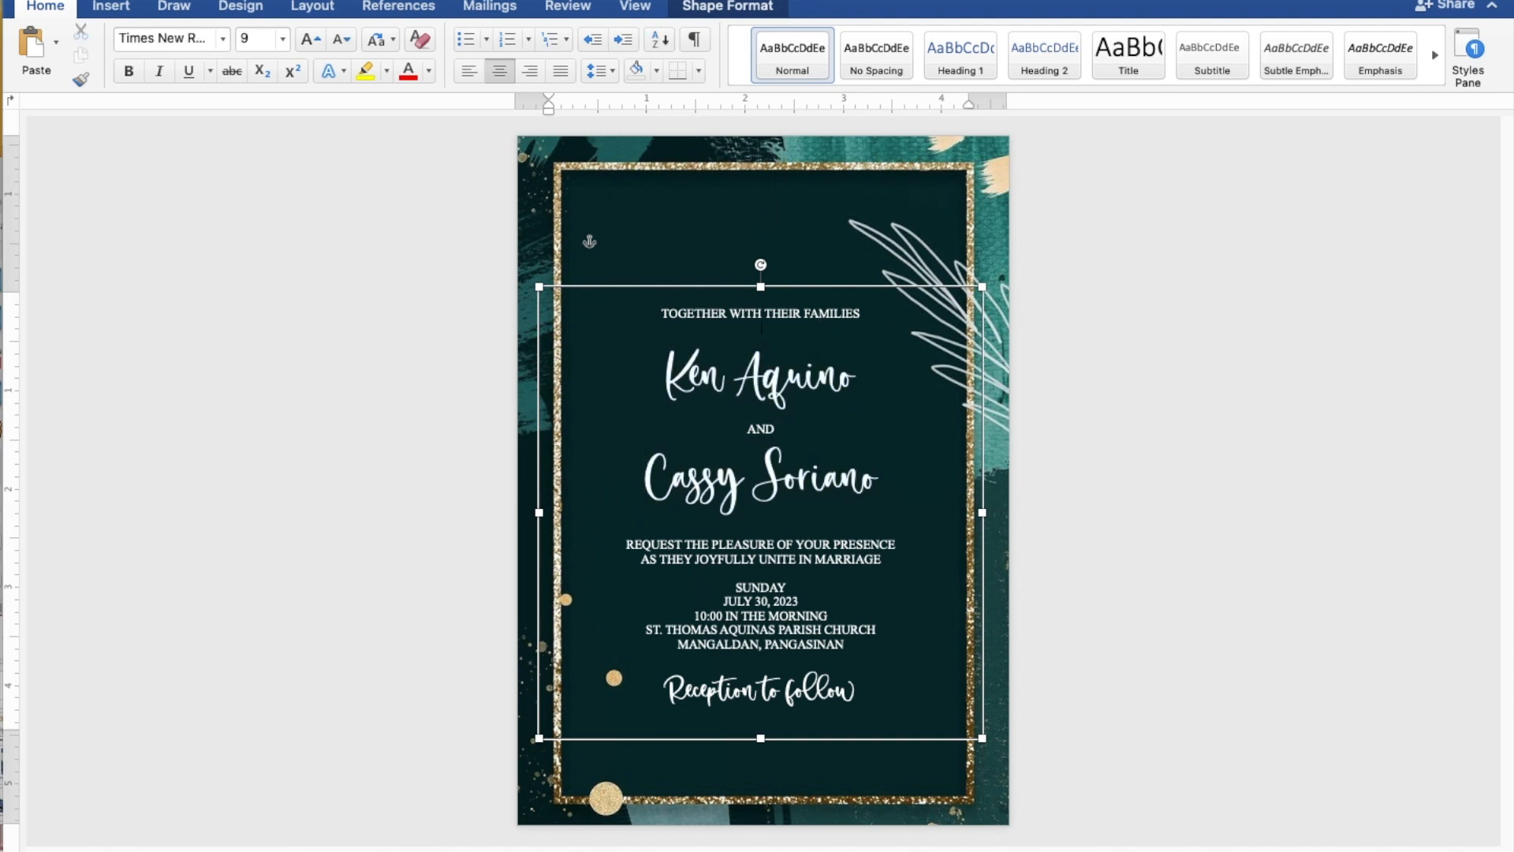
key(Return)
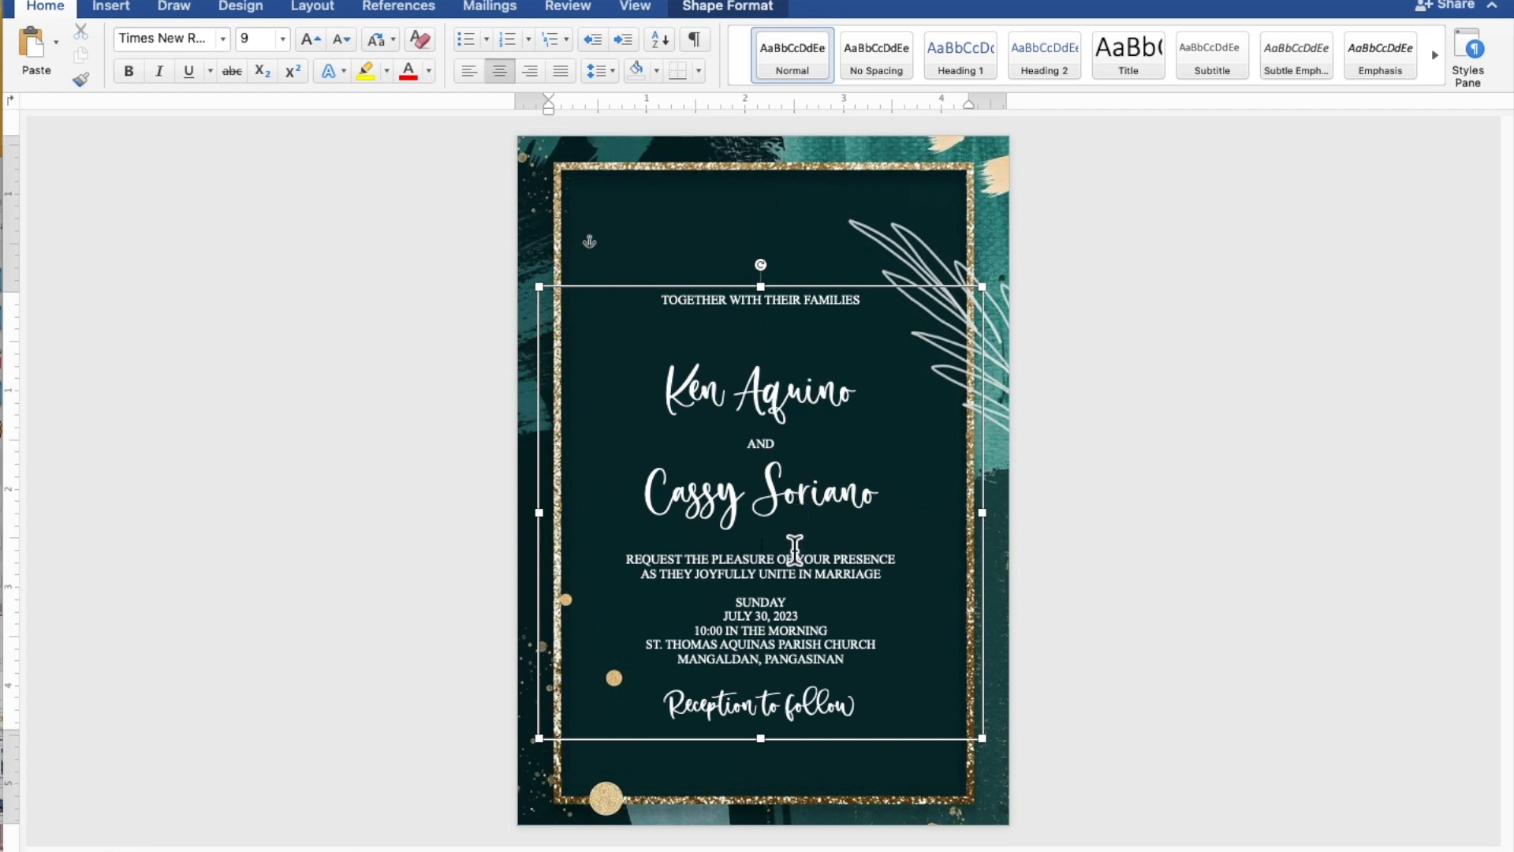
key(Return)
key(Return)
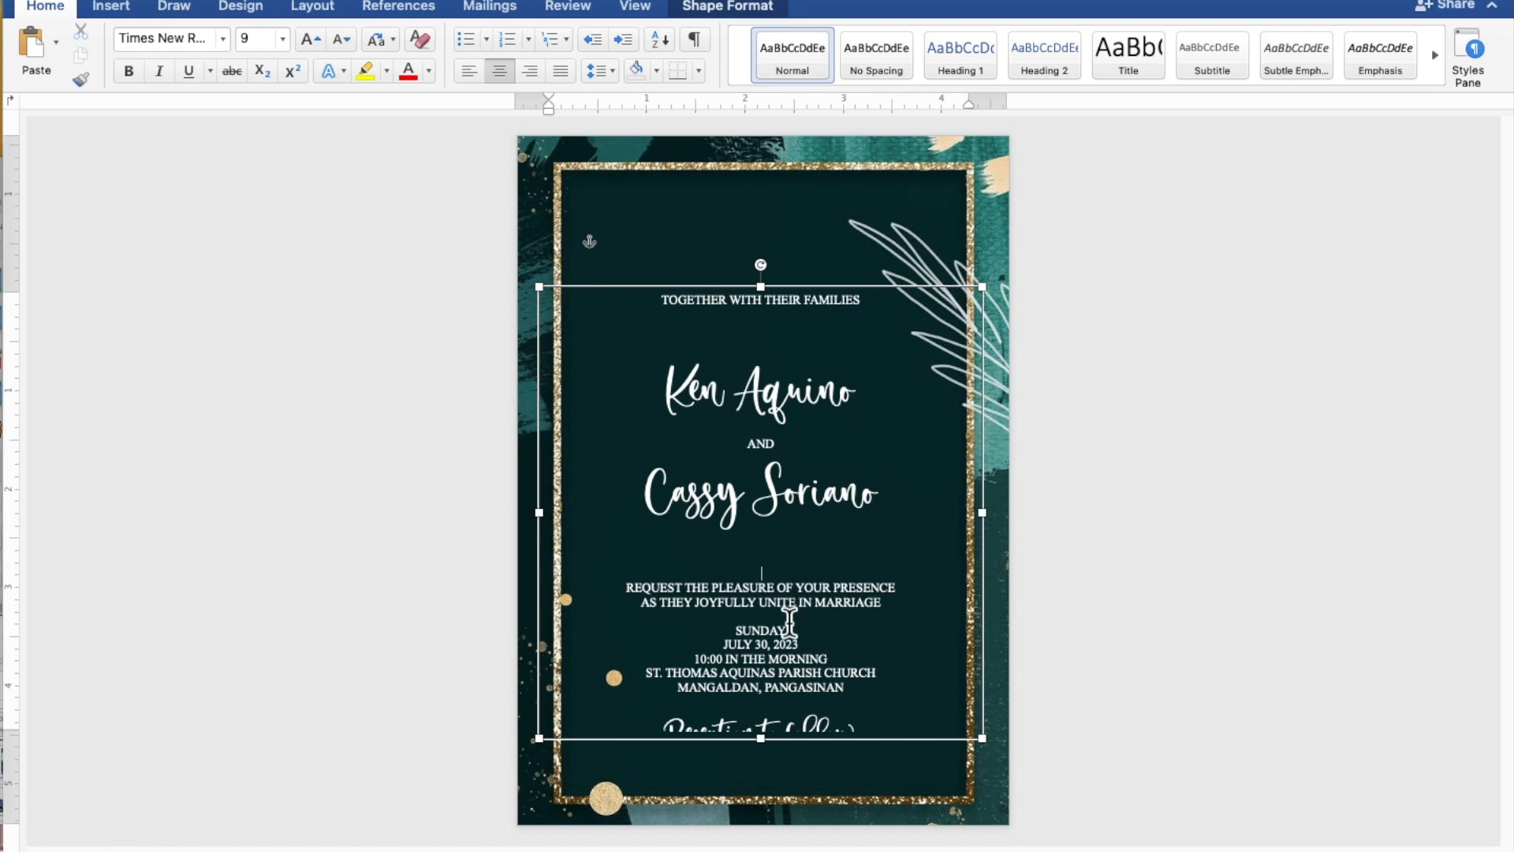
key(Return)
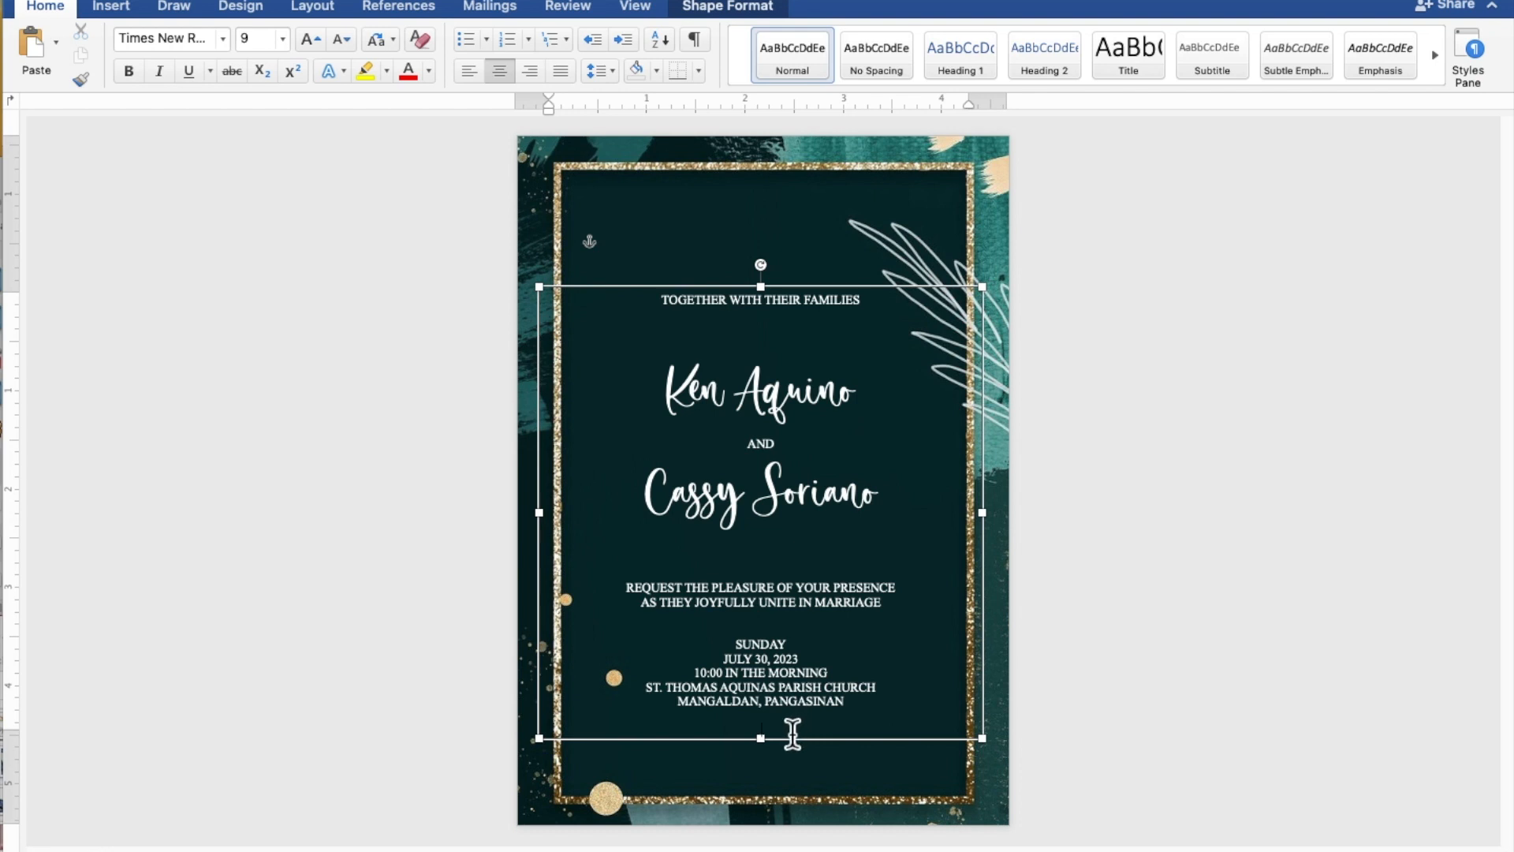
- Stretch the text box to reveal 'Reception to follow', then nudge it right and up within the frame
drag(760, 738, 770, 677)
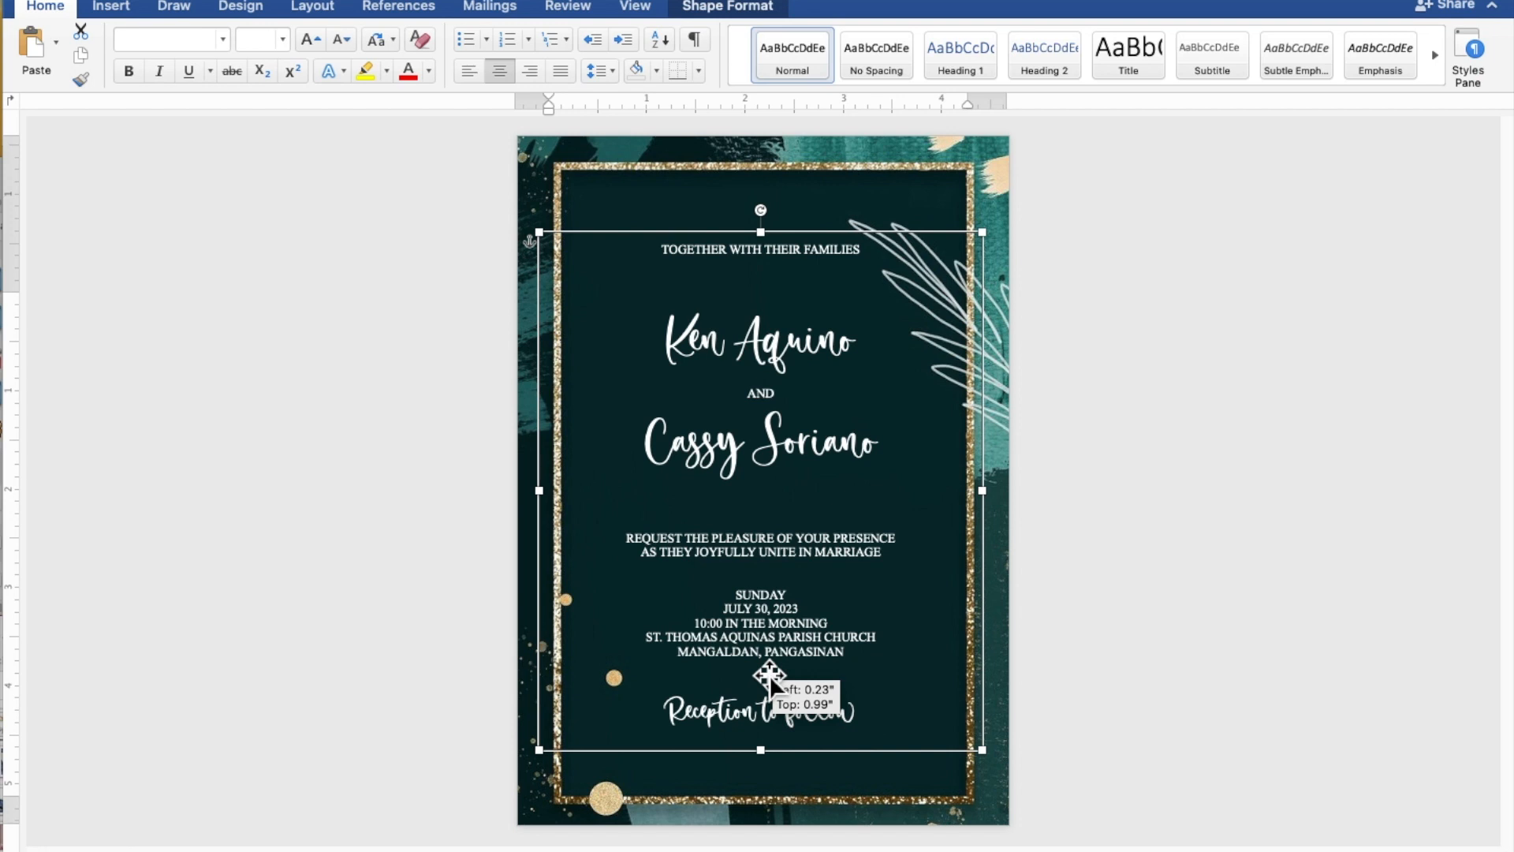
drag(769, 675, 769, 674)
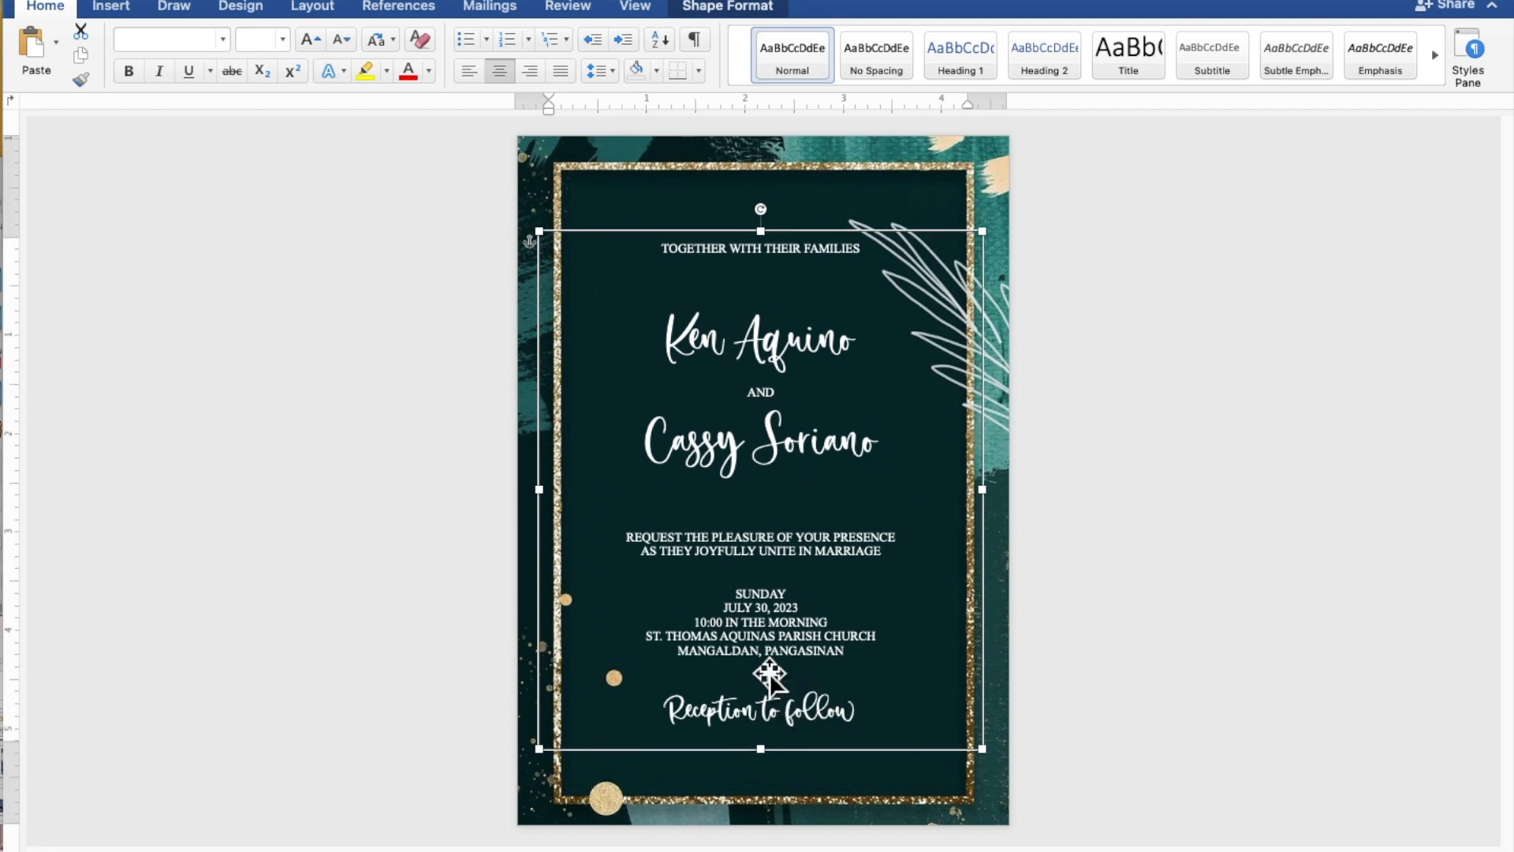
key(Right)
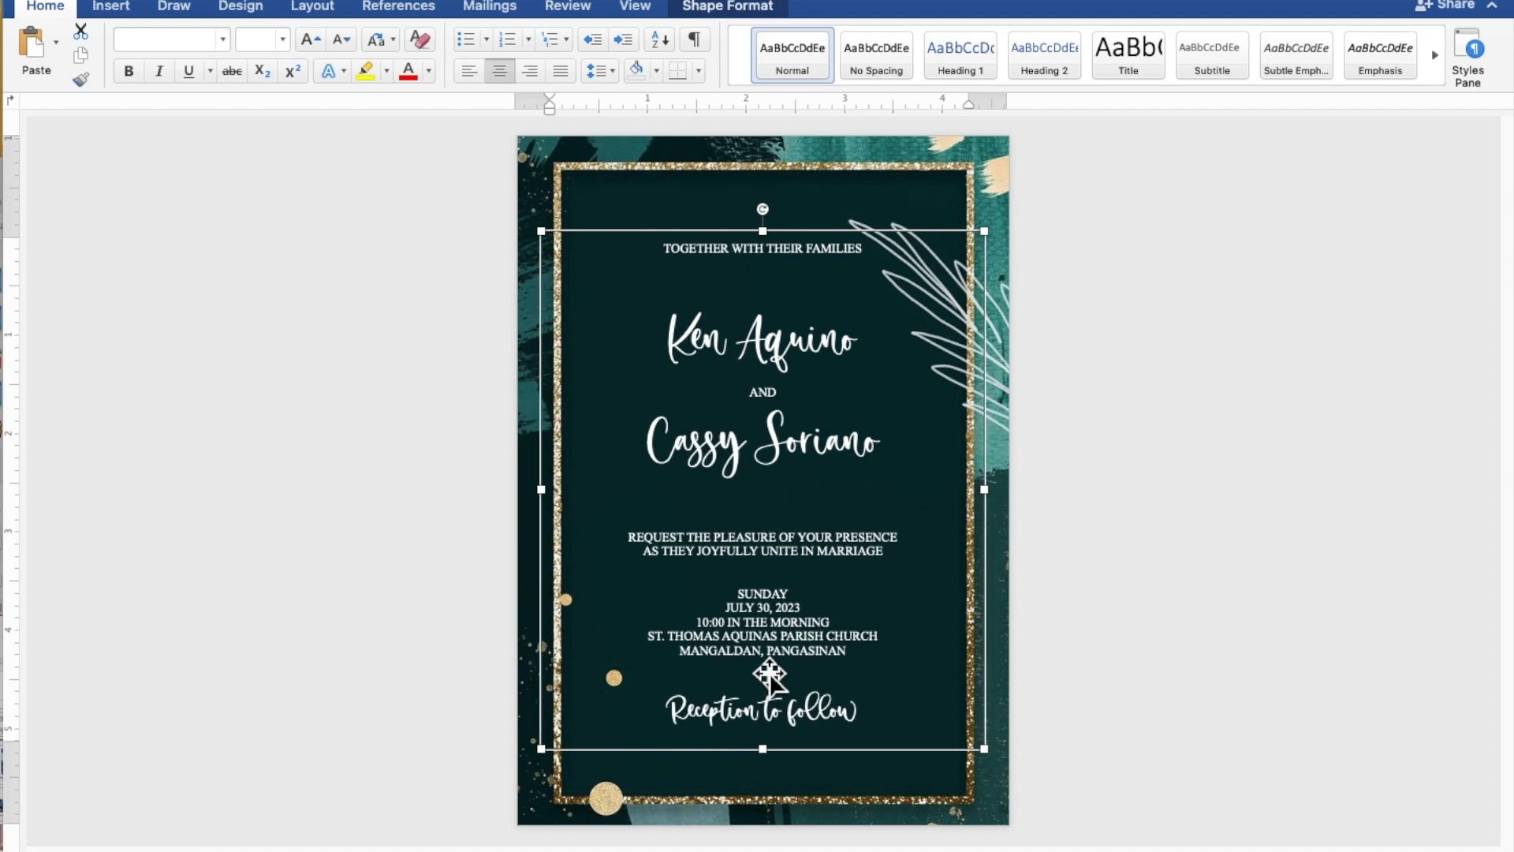
key(Right)
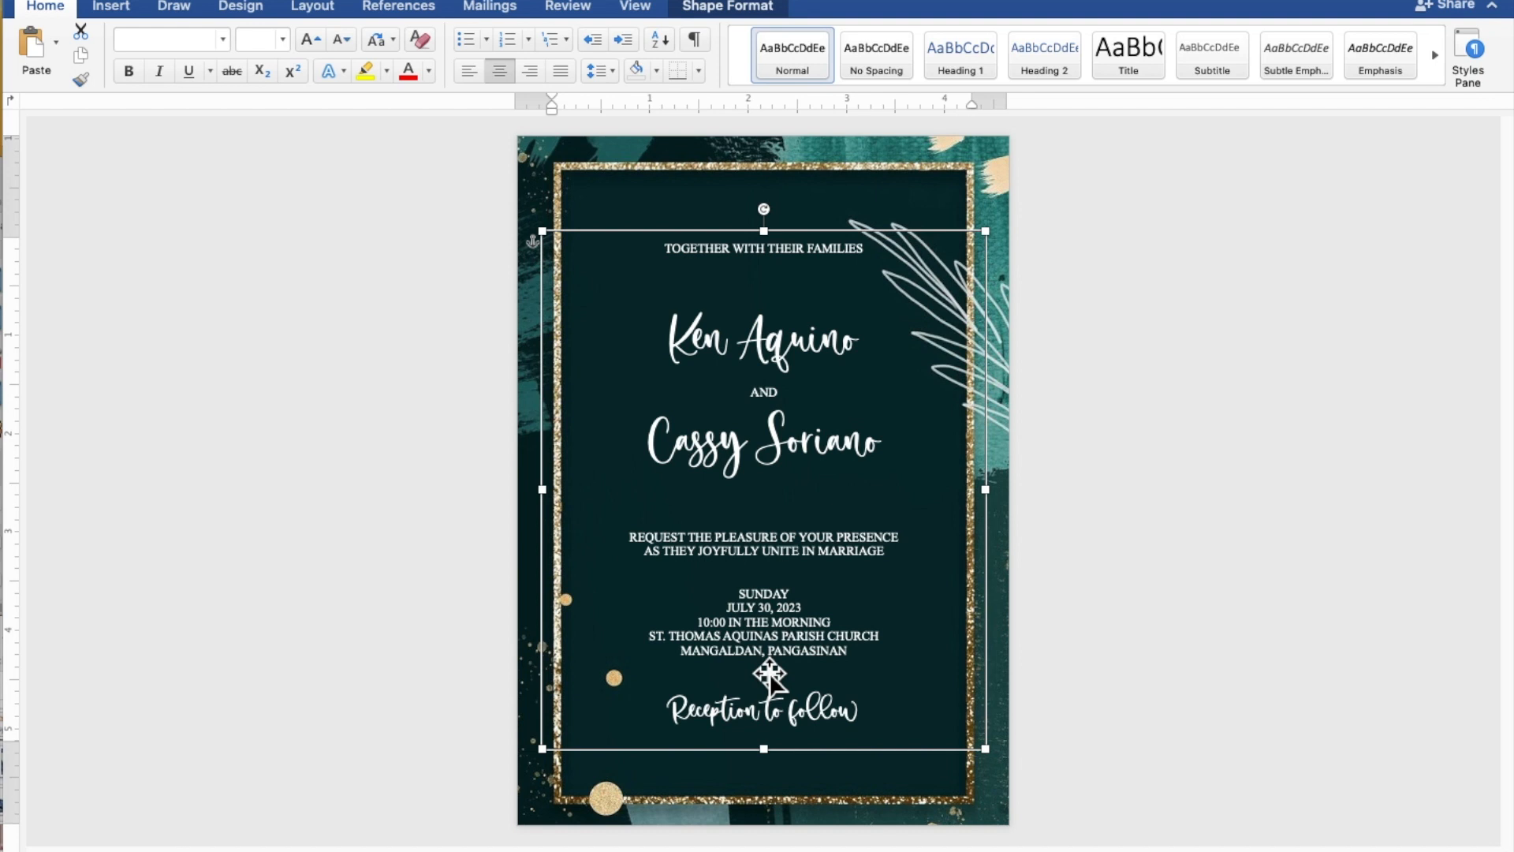
key(Up)
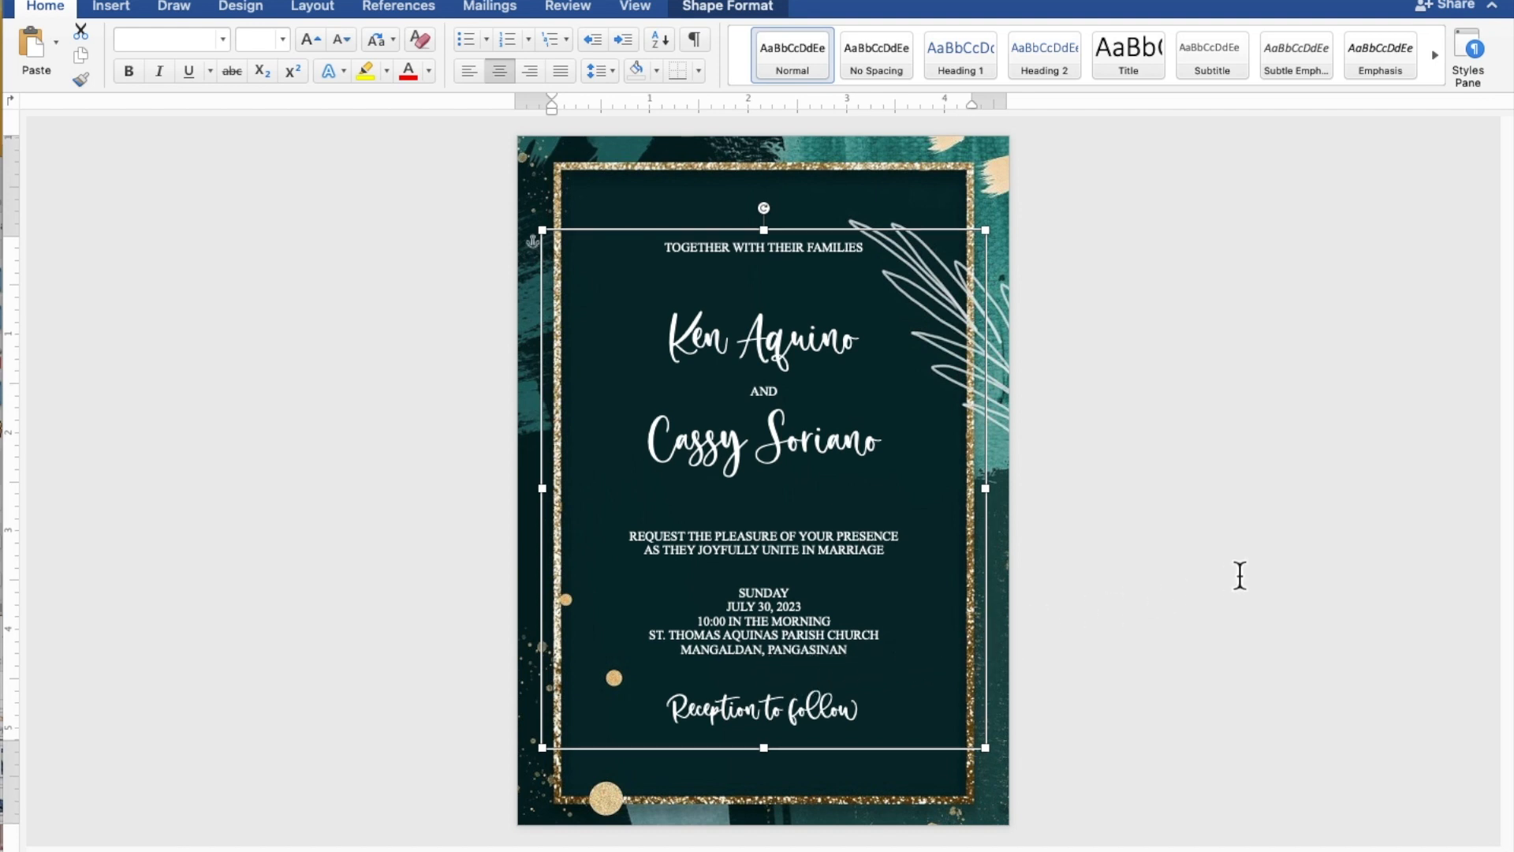
click(1284, 559)
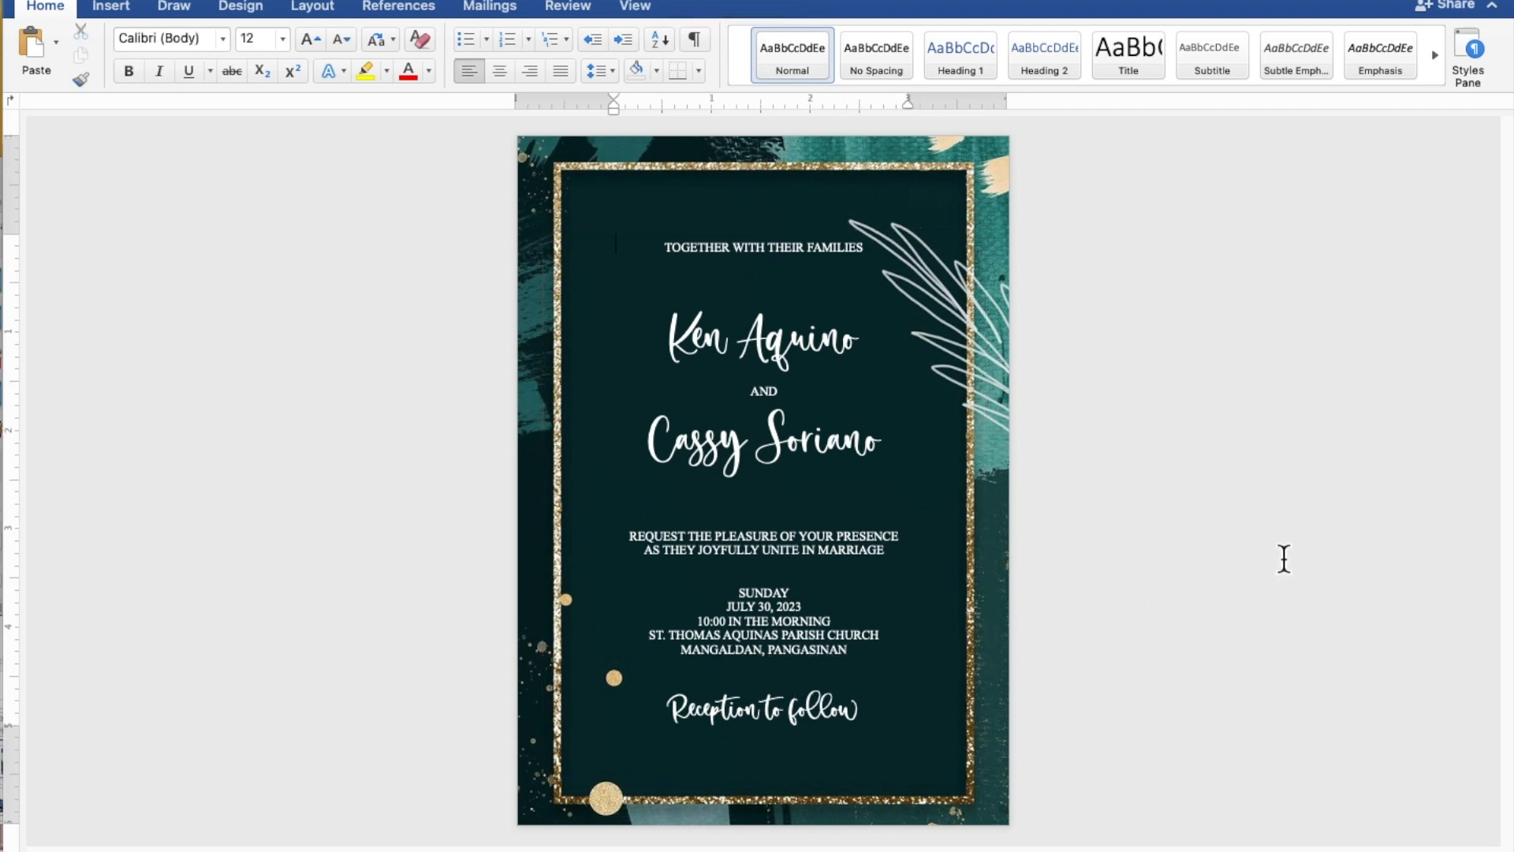